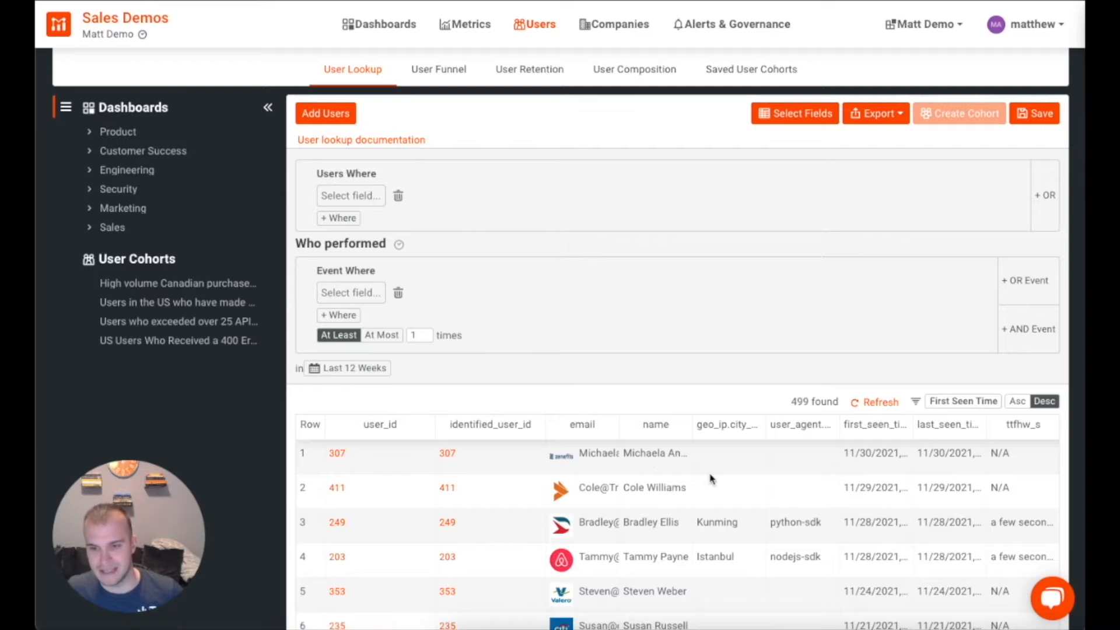
Step: Inspect user 307's profile, then return to the user lookup query builder
scroll(714, 487, "down", 6)
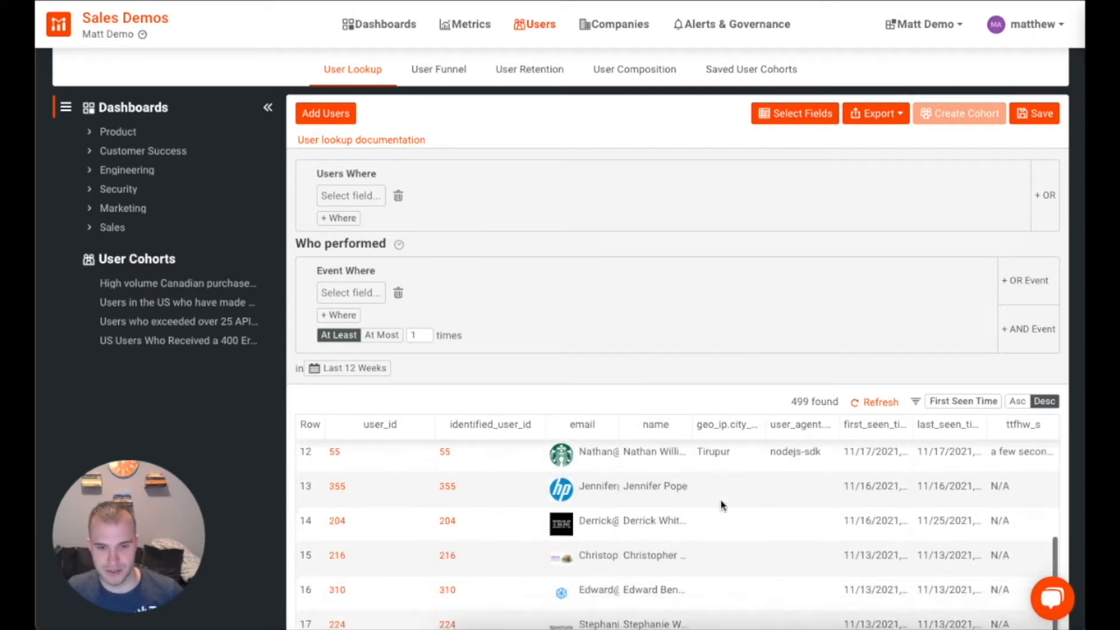
scroll(721, 505, "up", 6)
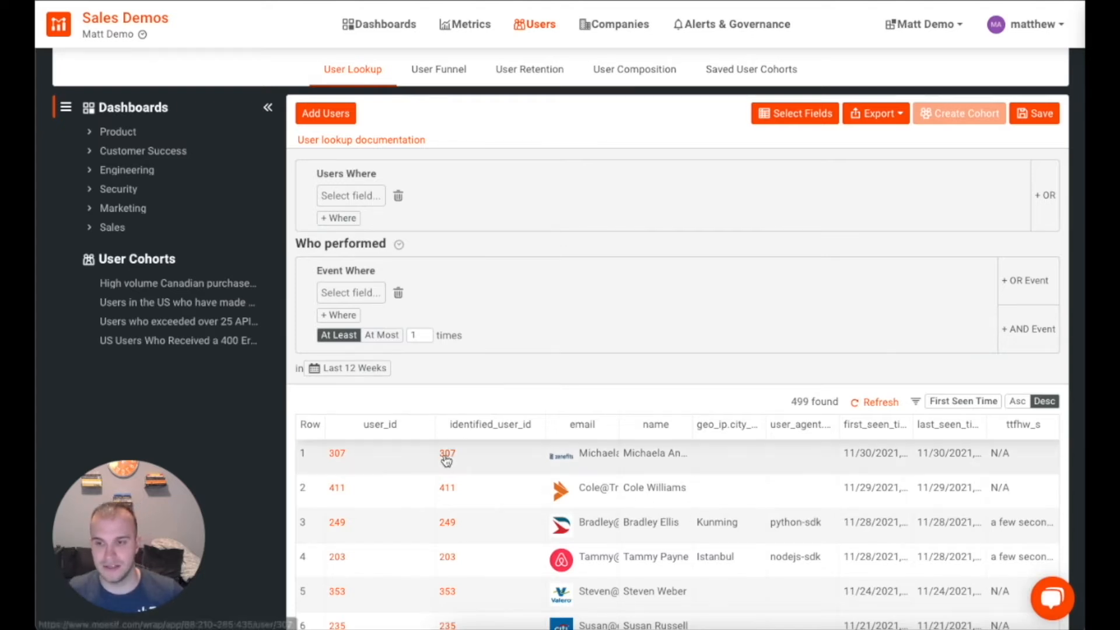
left_click(339, 454)
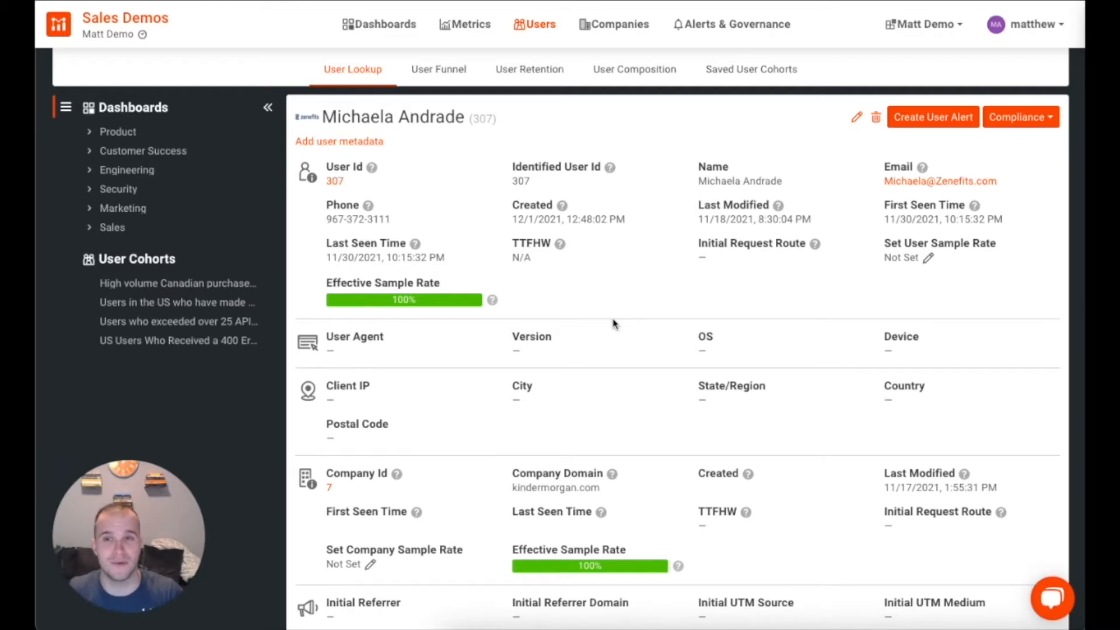
left_click(352, 72)
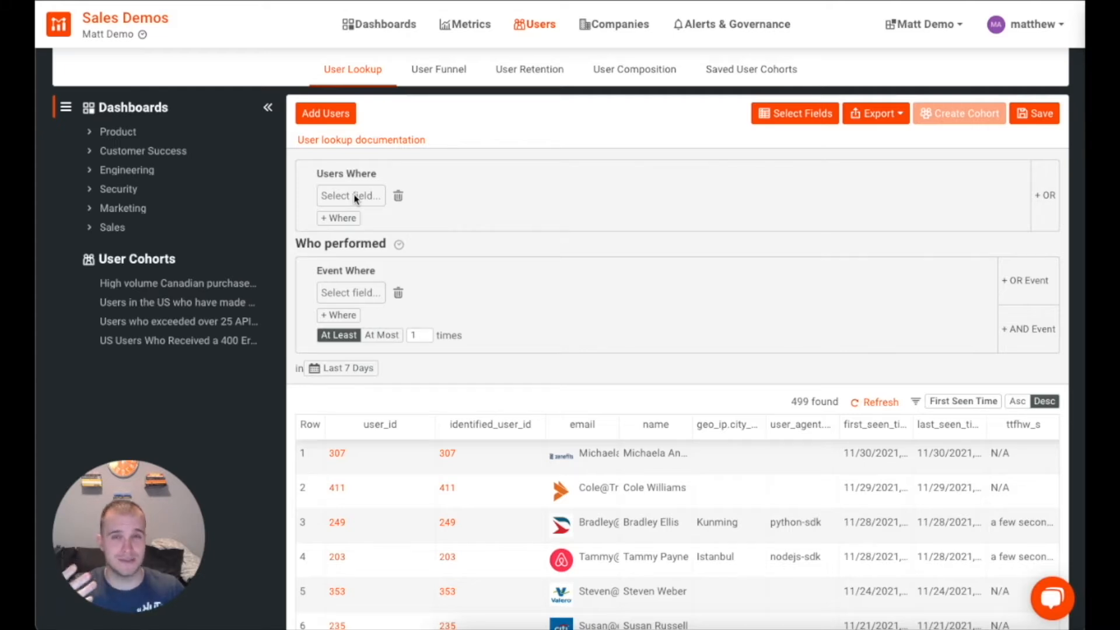
Step: Add a Users Where filter Geo IP Country Code is US, leaving 142 users
left_click(355, 197)
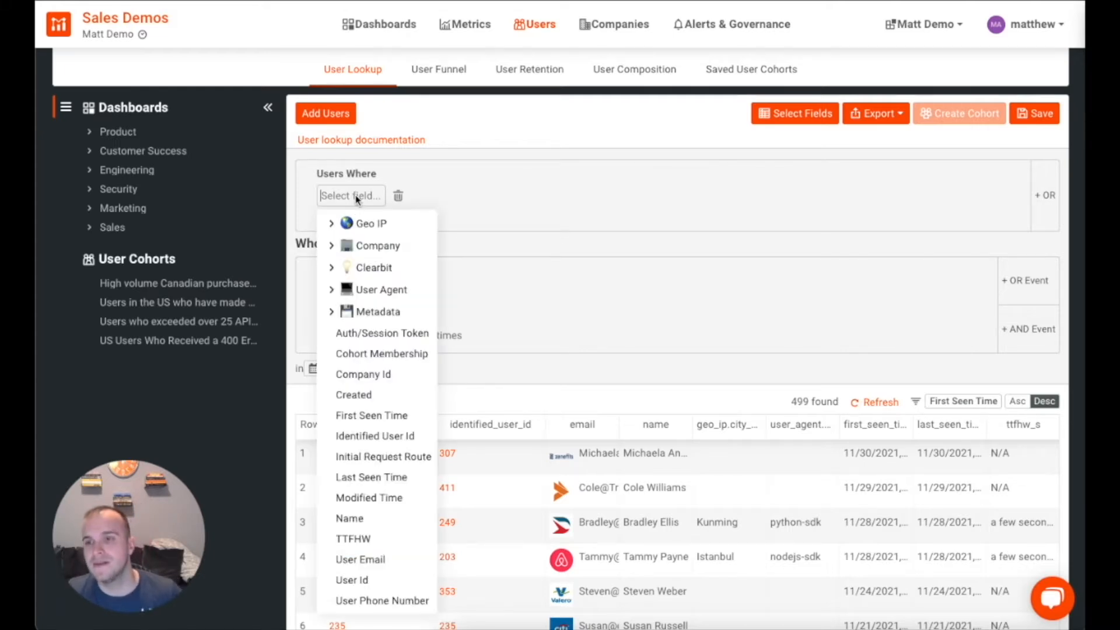
left_click(331, 225)
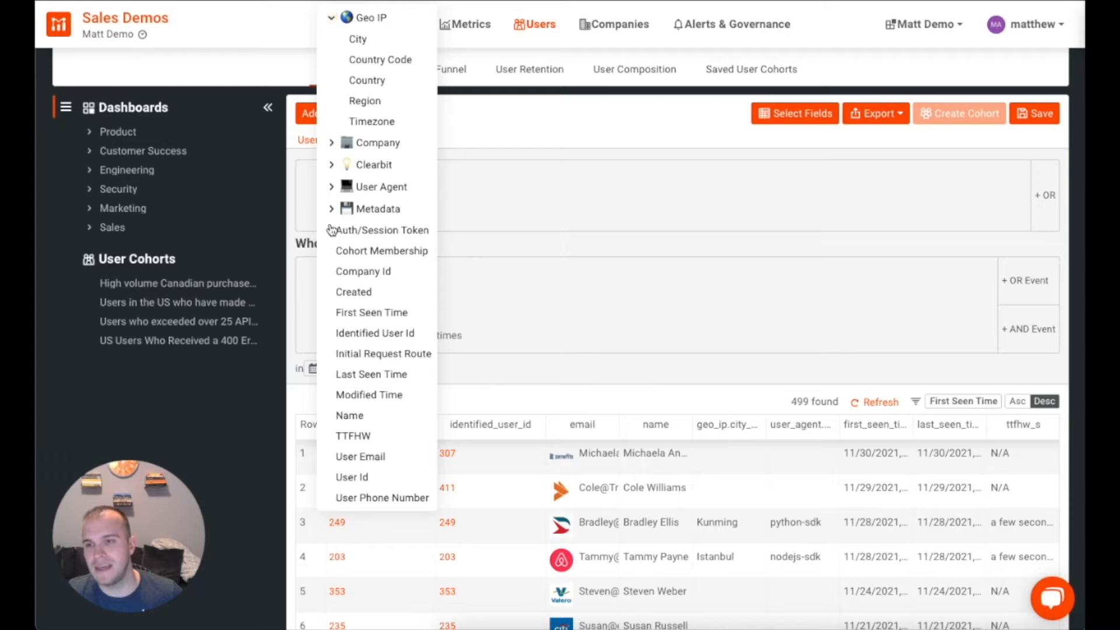
left_click(379, 60)
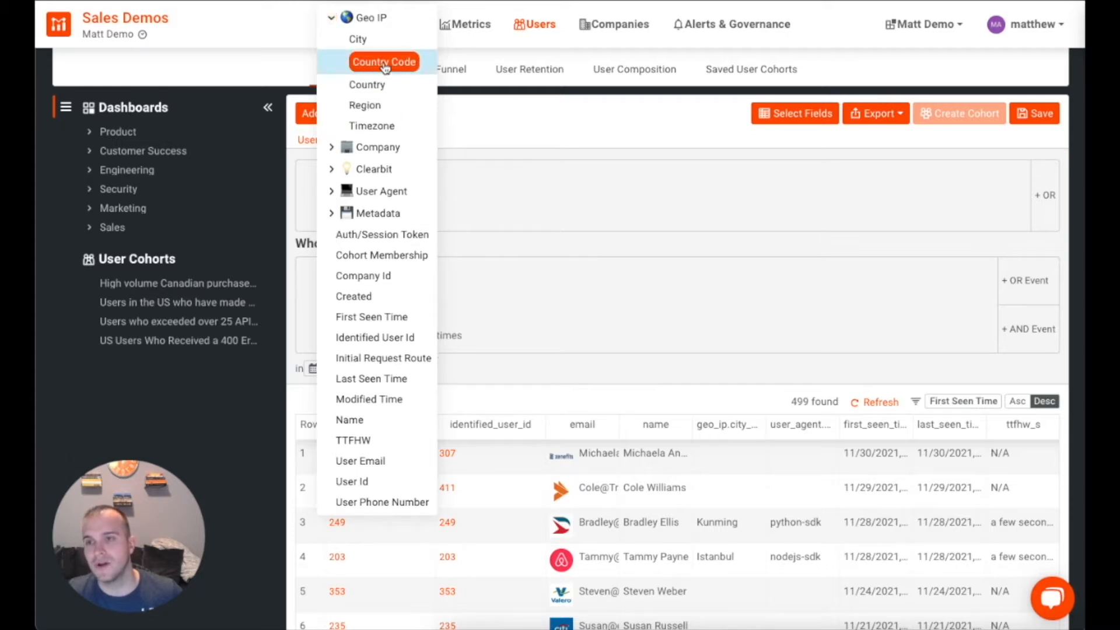
left_click(466, 197)
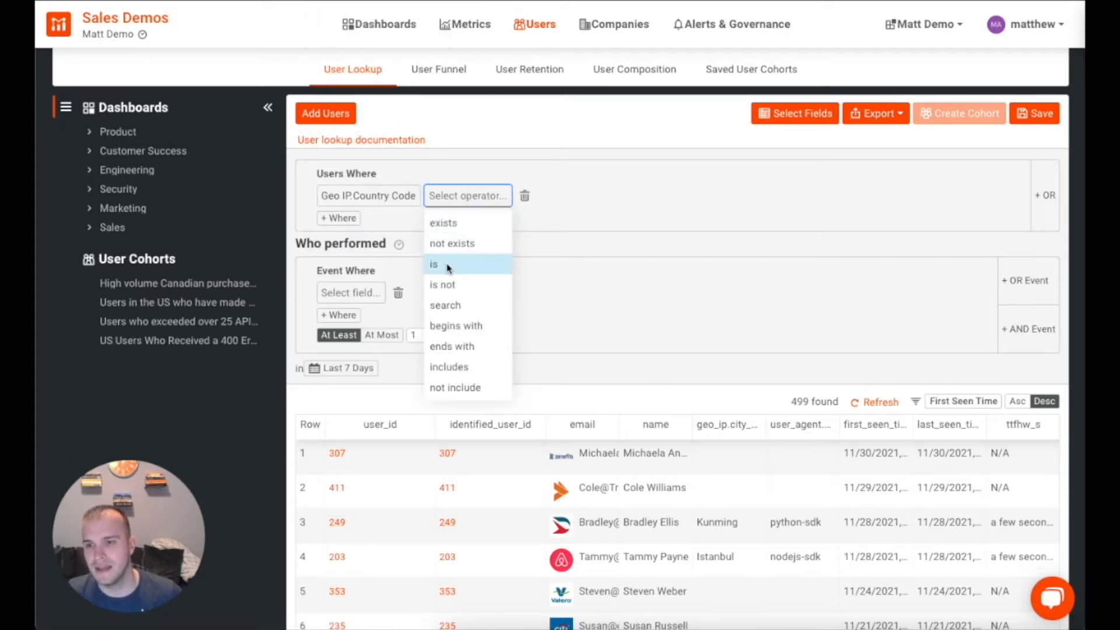
left_click(444, 264)
left_click(482, 198)
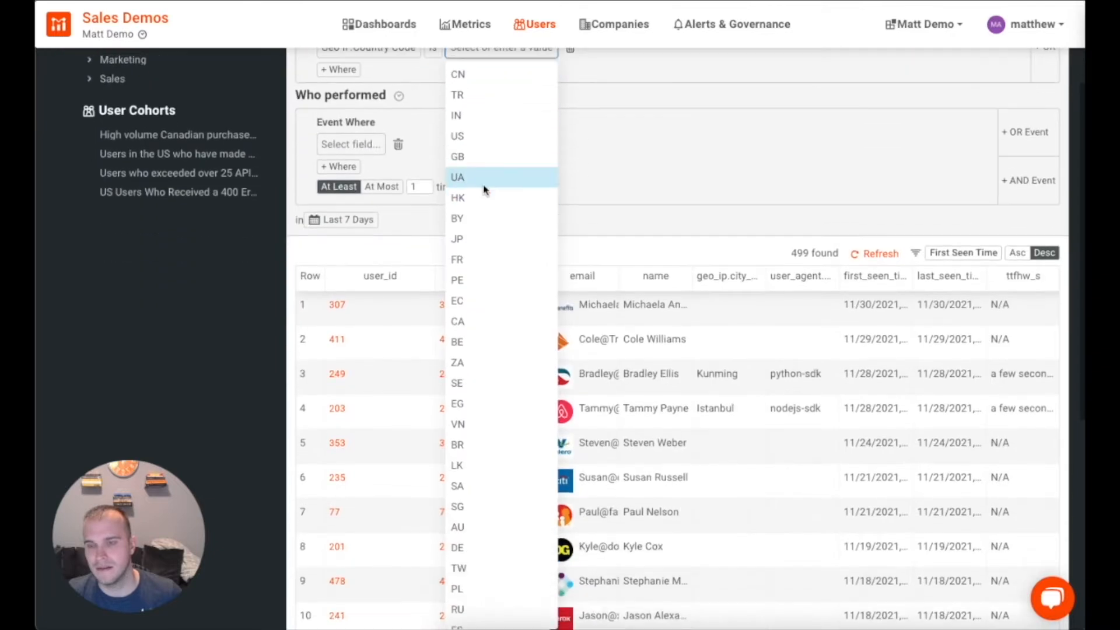
type("us")
left_click(457, 76)
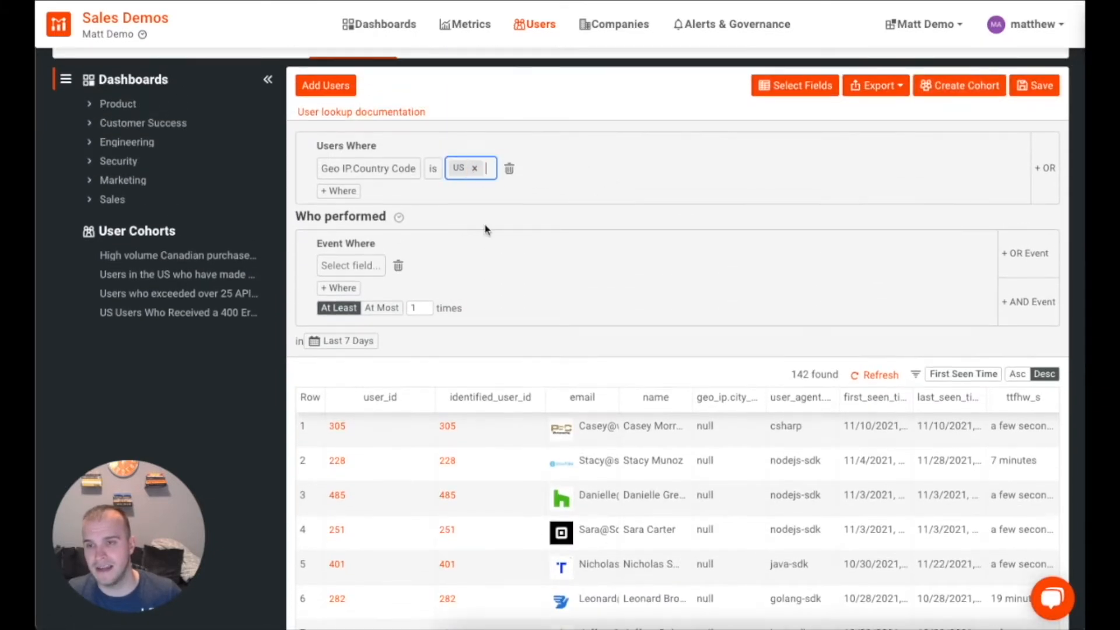
Step: Add an Event Where filter response Status Code is 400 Bad Request, leaving 9 users
left_click(356, 267)
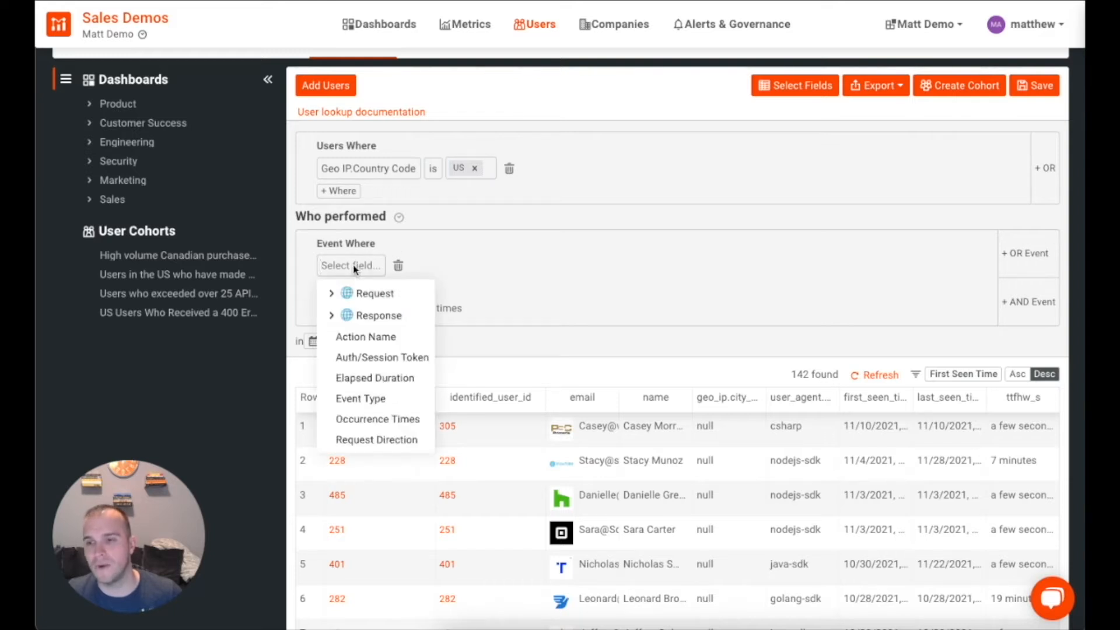
left_click(329, 315)
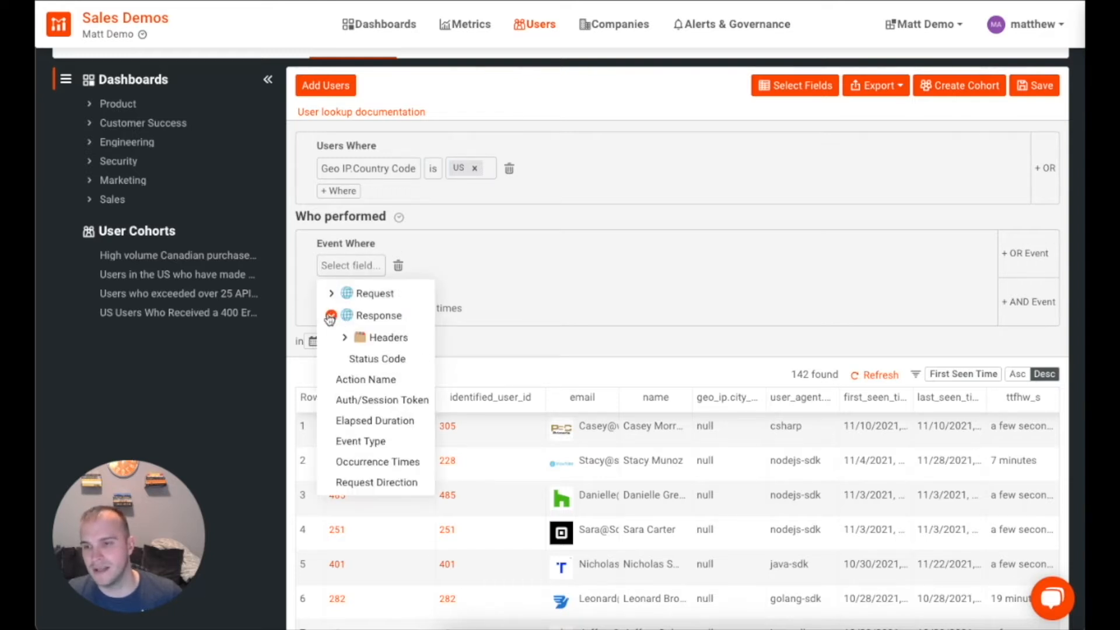
left_click(356, 360)
left_click(480, 274)
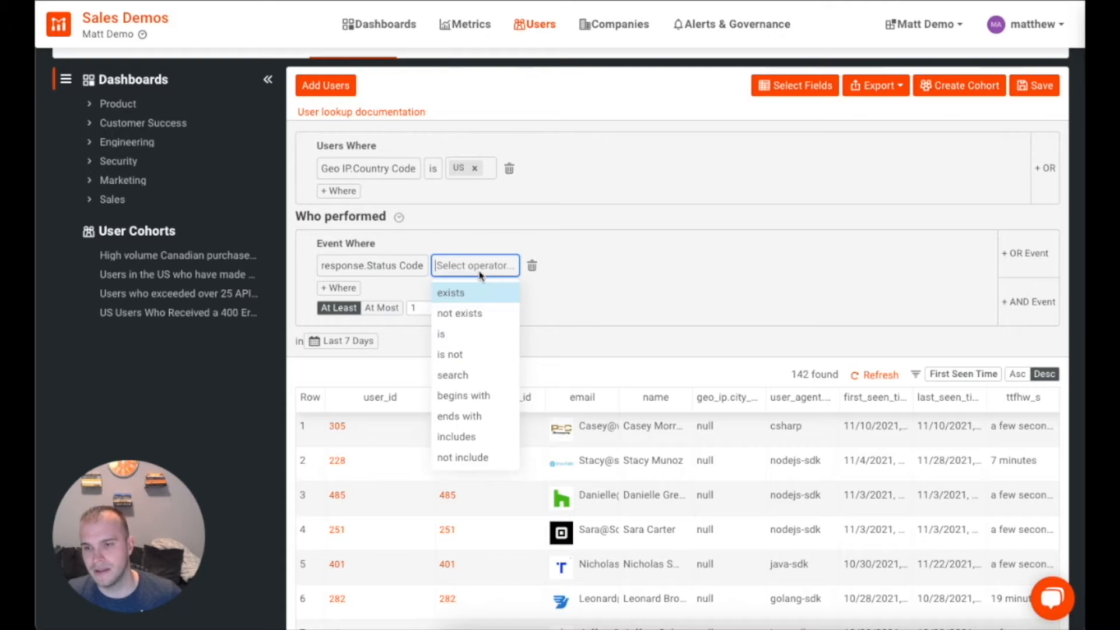
left_click(445, 332)
left_click(487, 265)
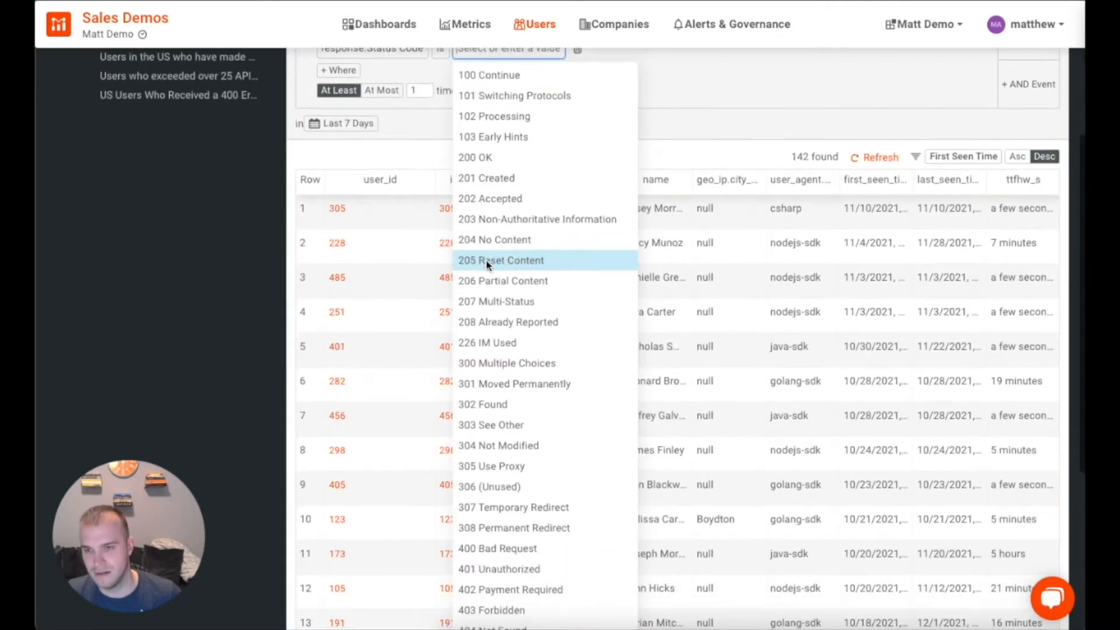
type("40")
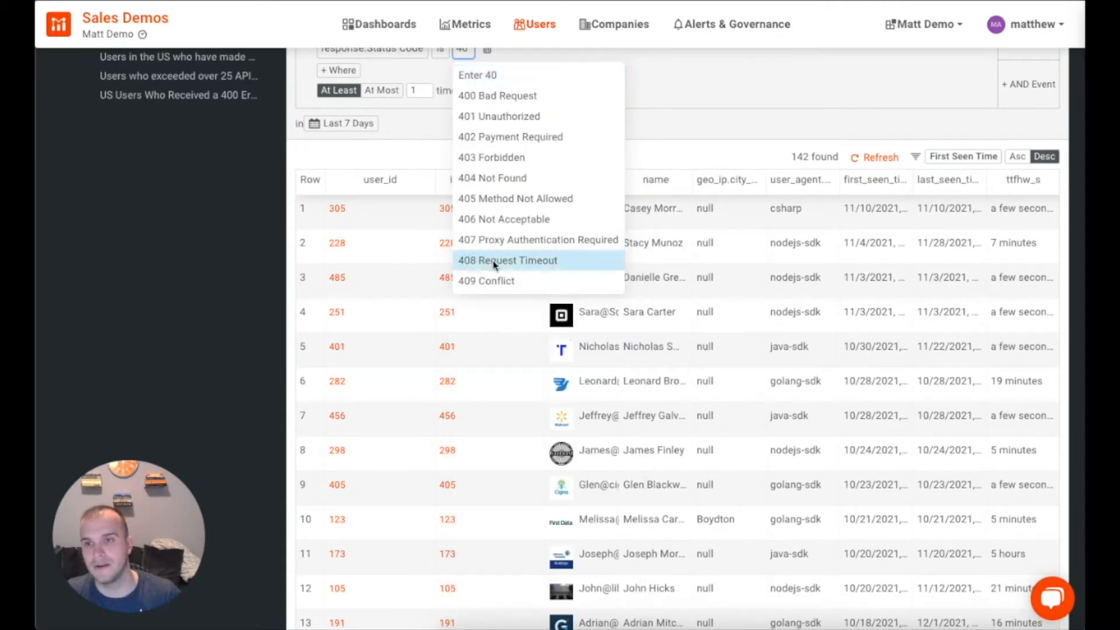
left_click(510, 97)
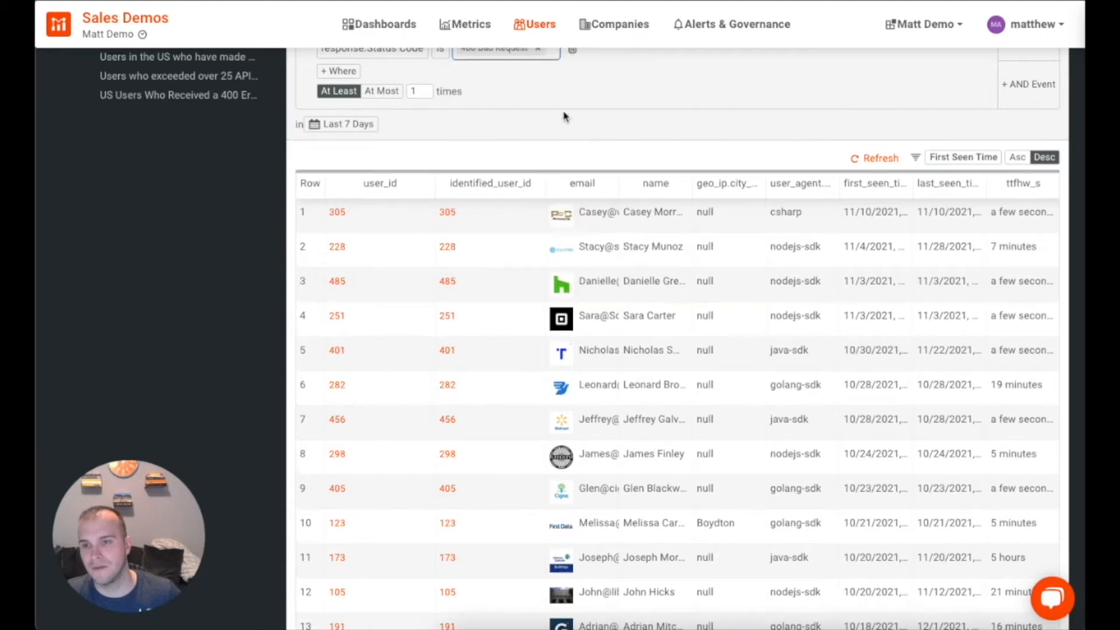
scroll(693, 121, "up", 3)
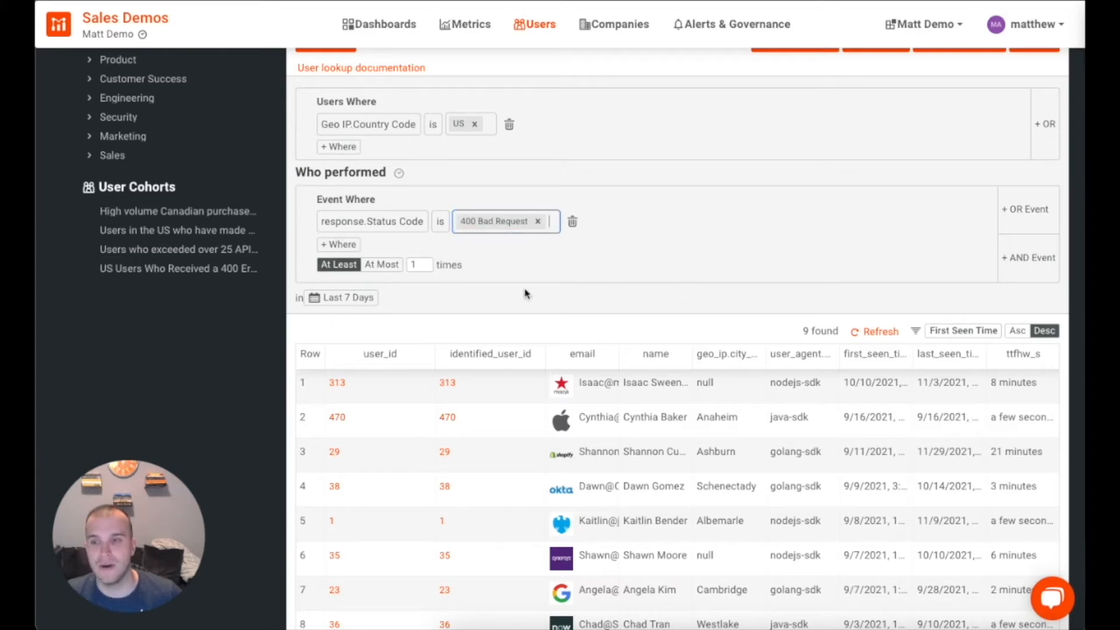
Step: Try Last 24 hours, then set the range to Last 28 days and switch to User Funnel
left_click(345, 298)
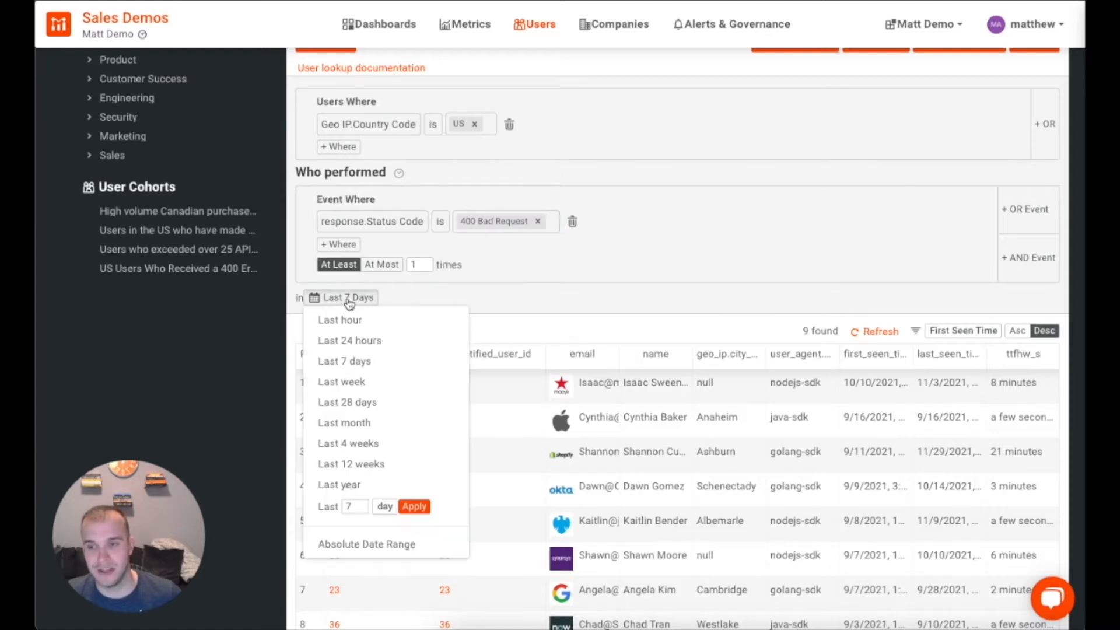
left_click(353, 340)
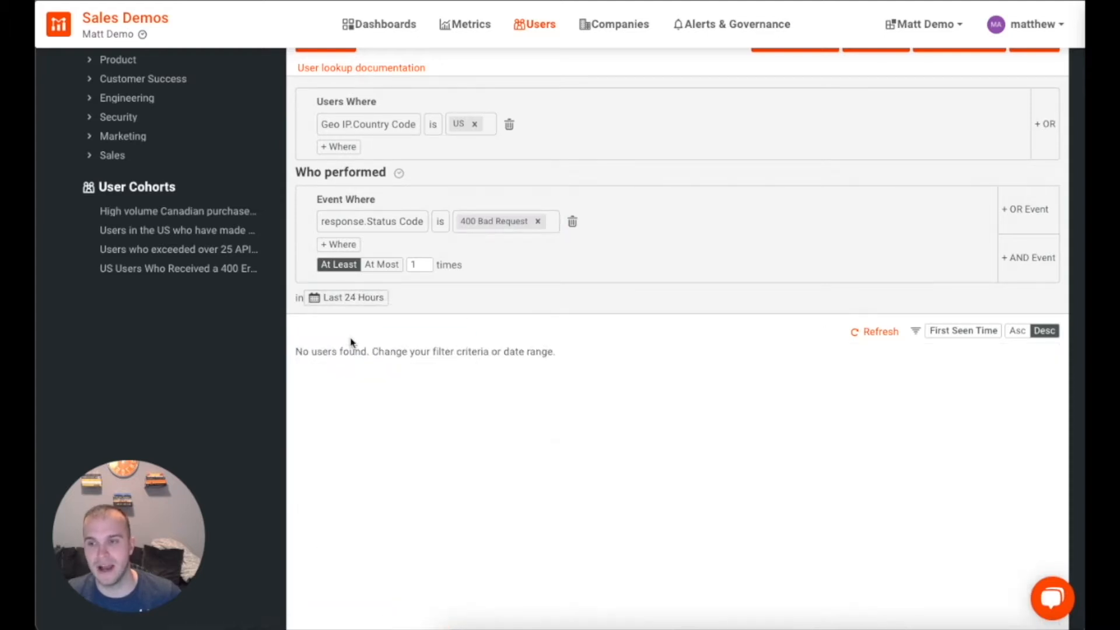
left_click(357, 300)
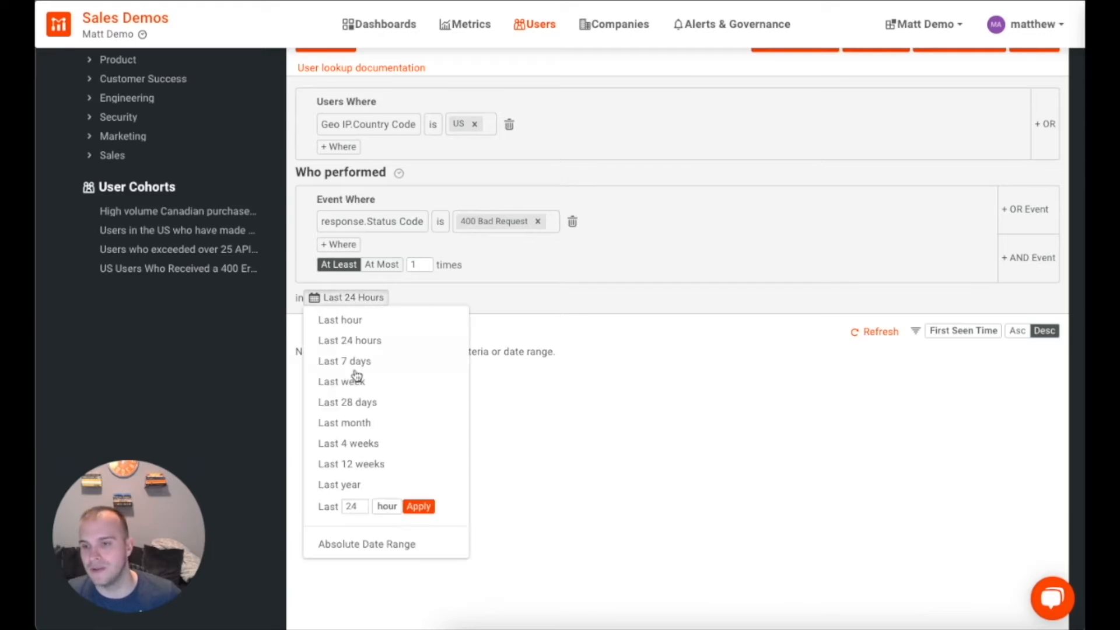
left_click(358, 402)
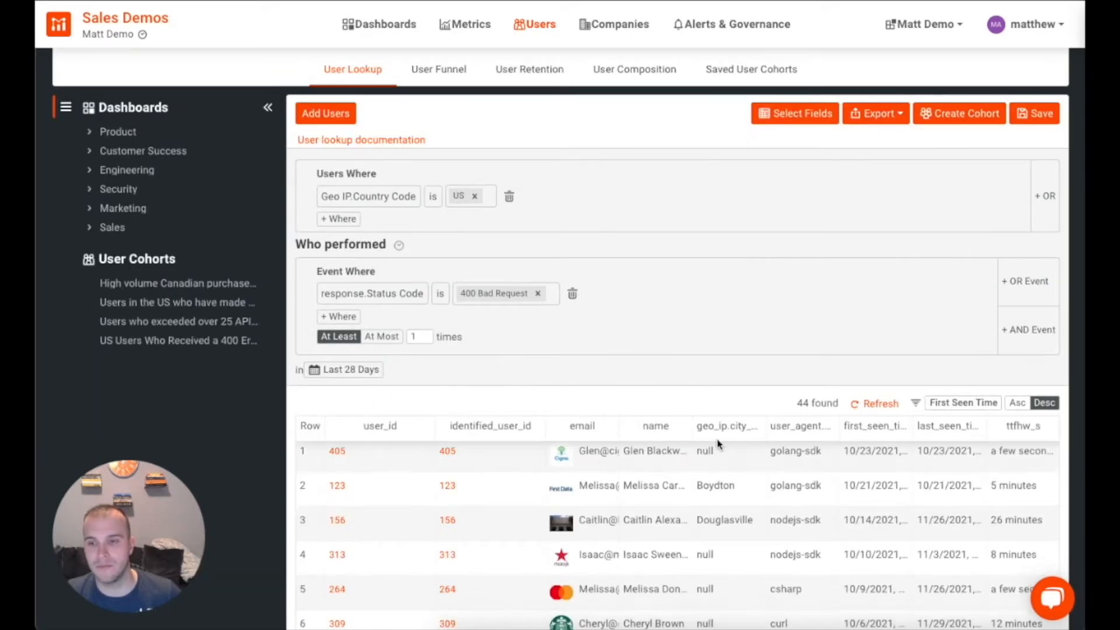
scroll(718, 444, "down", 5)
scroll(718, 444, "up", 5)
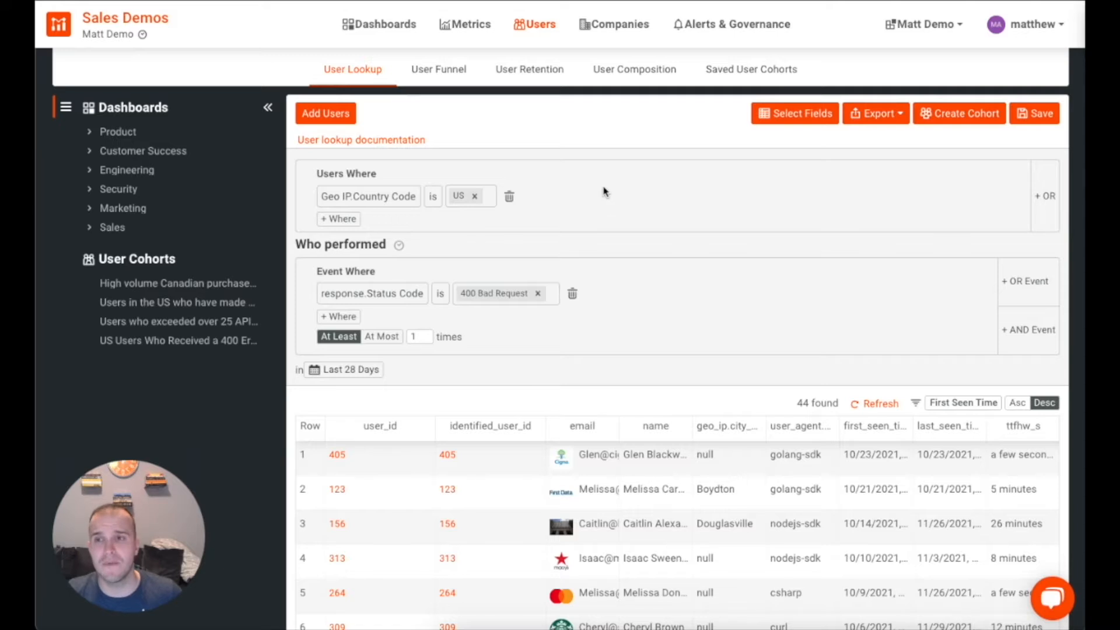
left_click(450, 73)
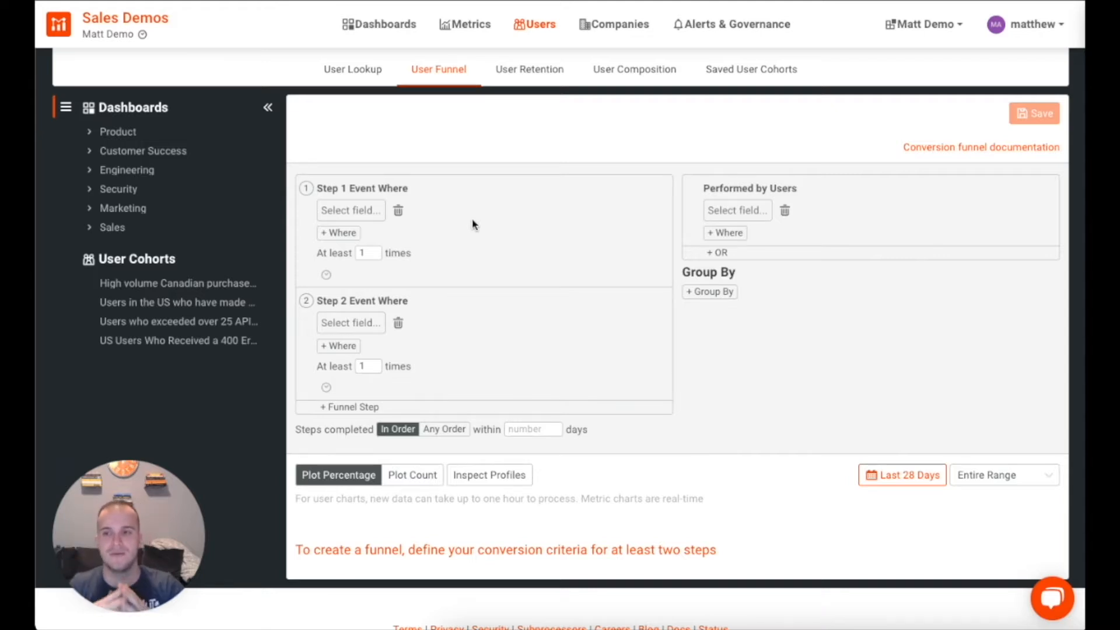
Step: Make funnel Step 1 require request URI Route is /login
left_click(352, 212)
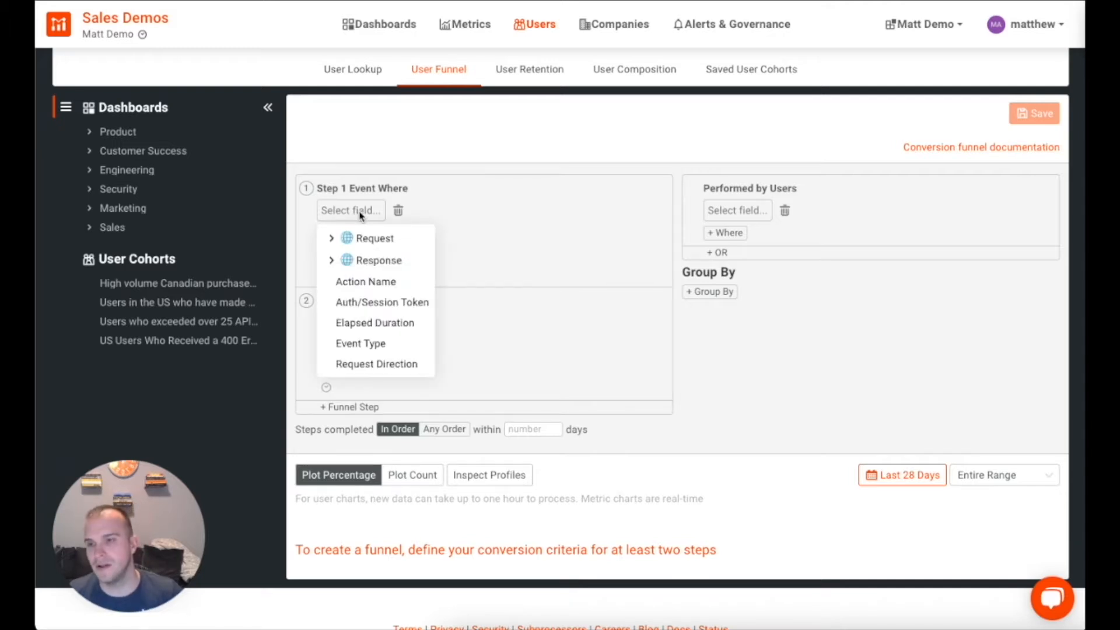
left_click(331, 238)
left_click(377, 410)
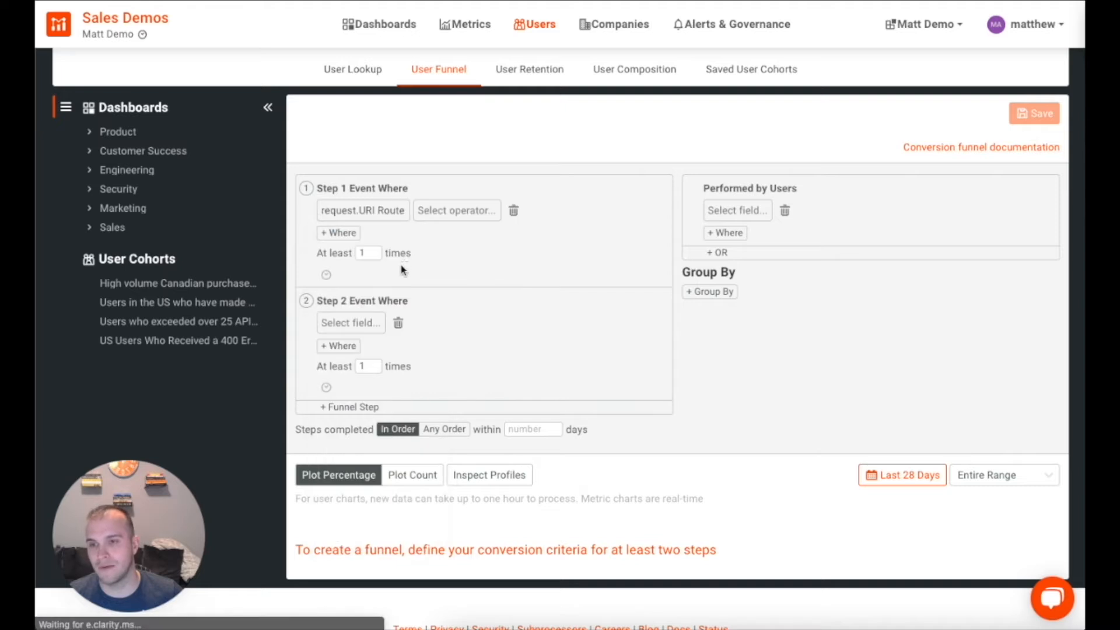
left_click(451, 208)
left_click(449, 285)
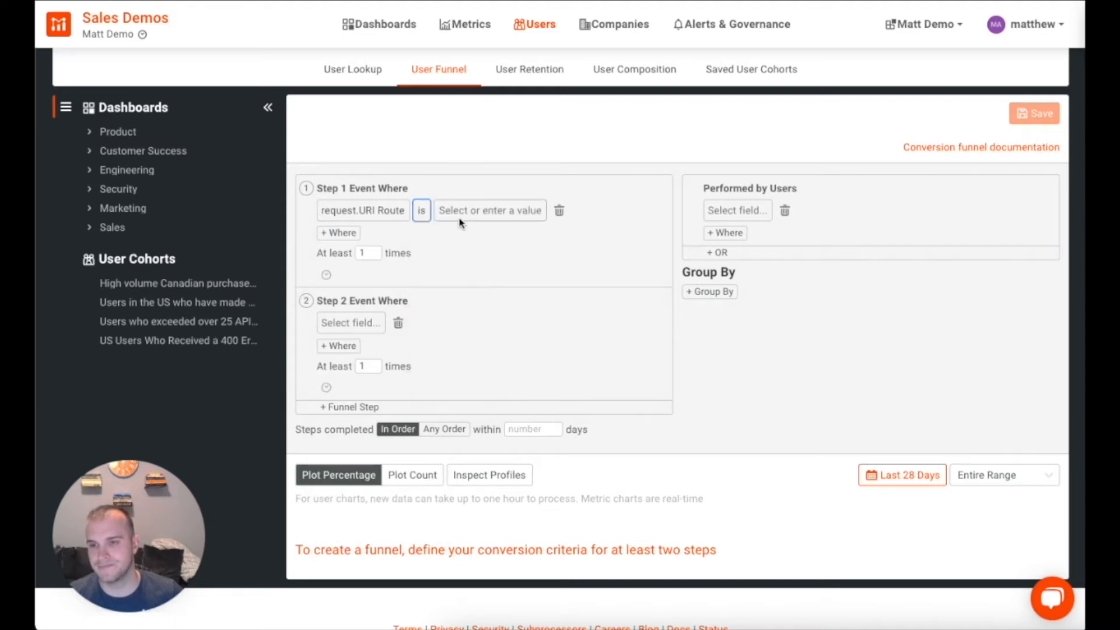
left_click(470, 210)
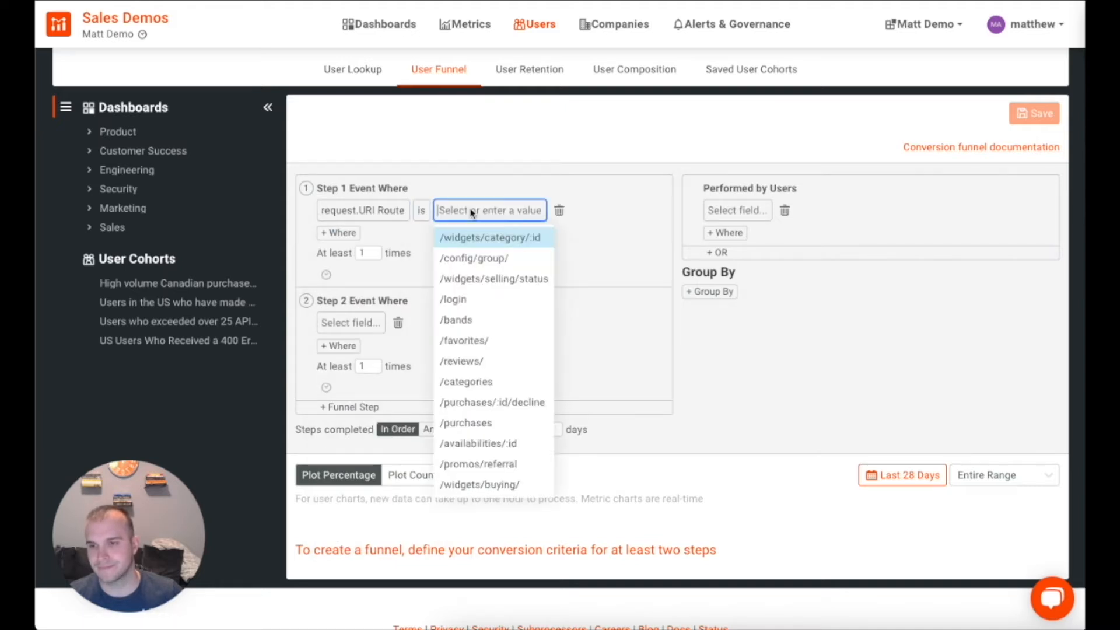
left_click(473, 300)
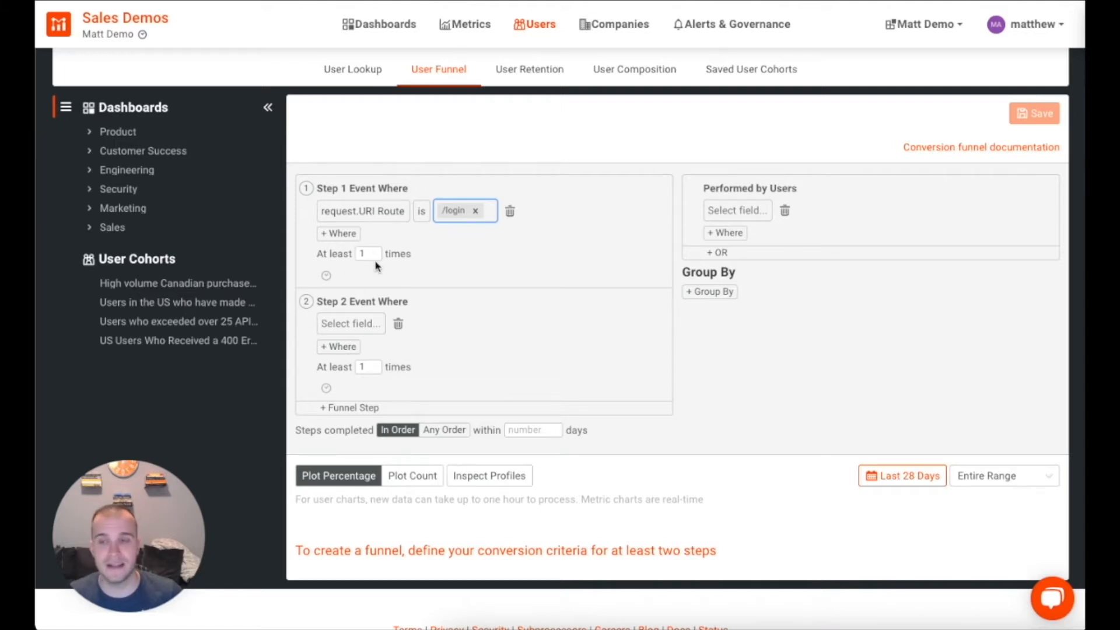
Step: Make funnel Step 2 require request URI Route is /purchases
left_click(358, 324)
left_click(332, 374)
left_click(332, 352)
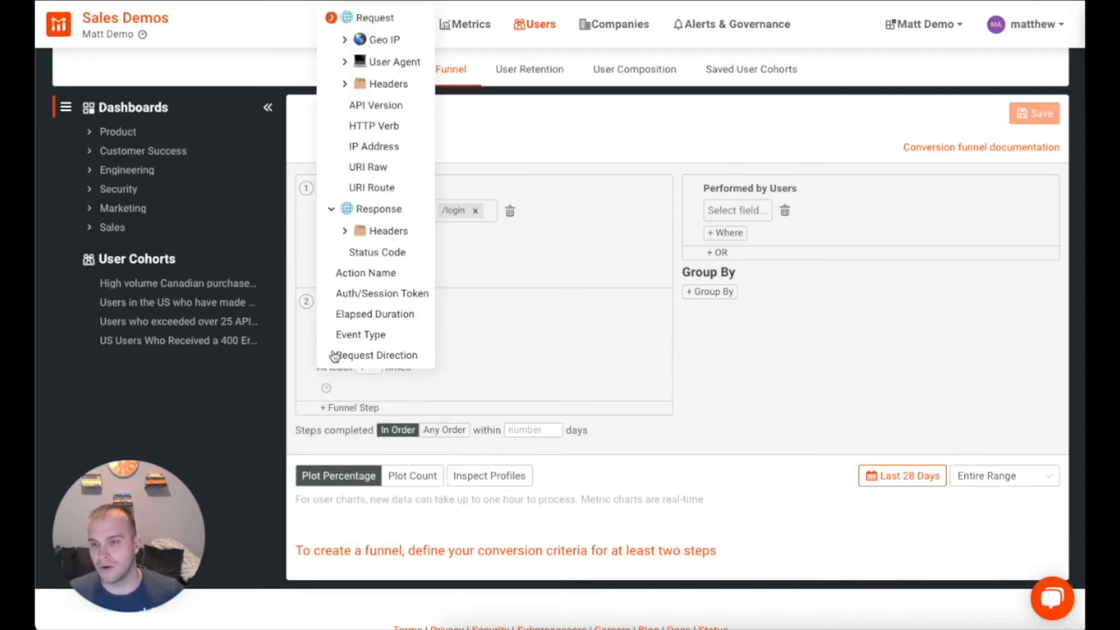
left_click(373, 187)
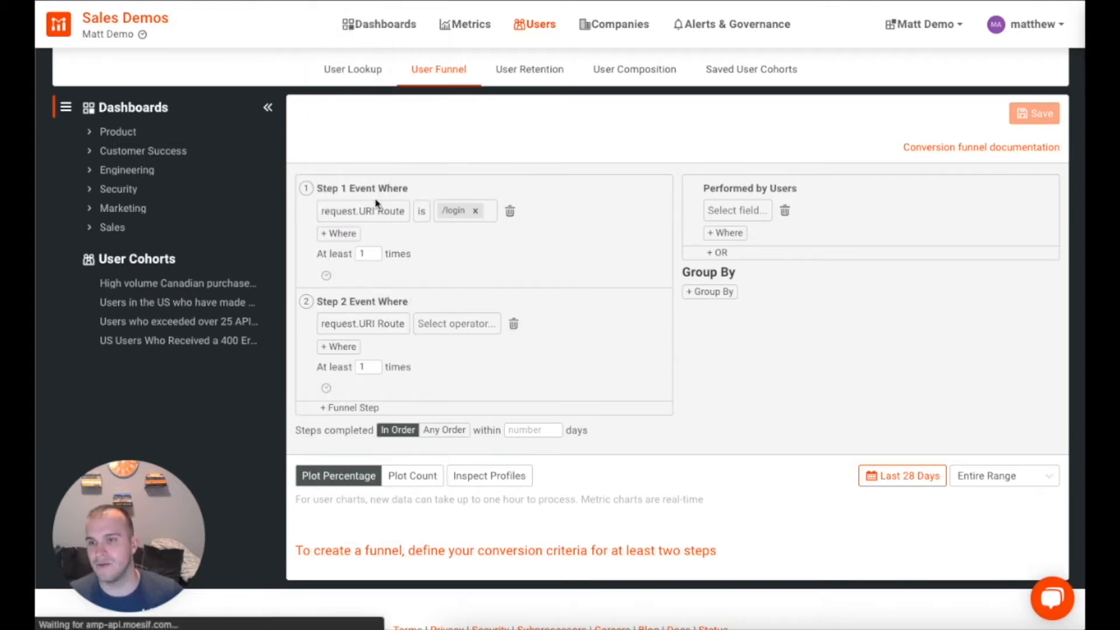
left_click(446, 322)
left_click(436, 393)
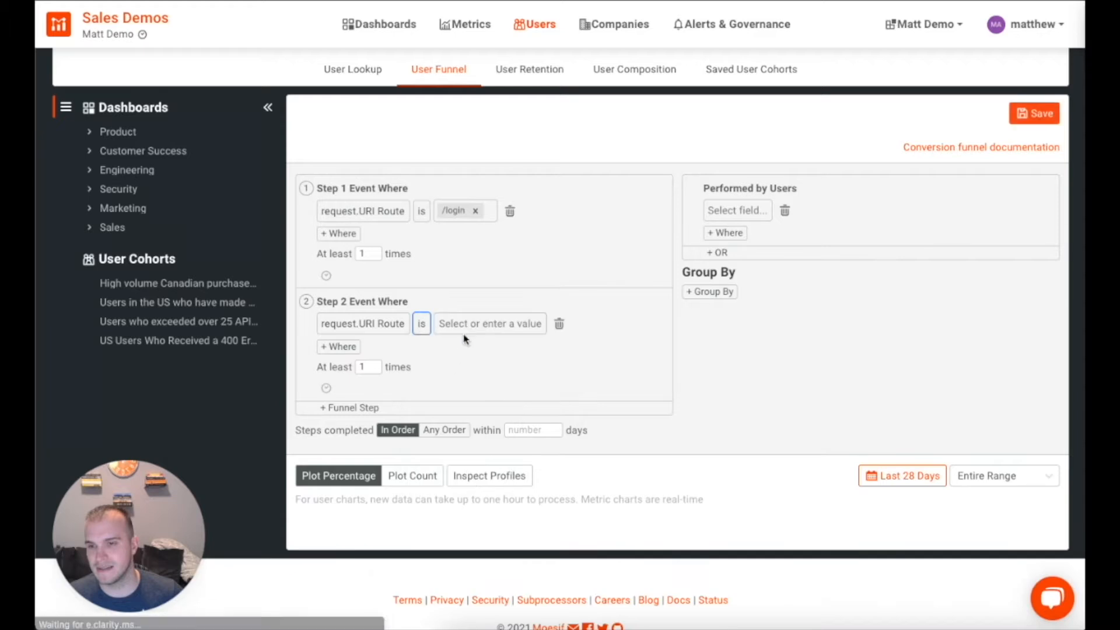
left_click(468, 328)
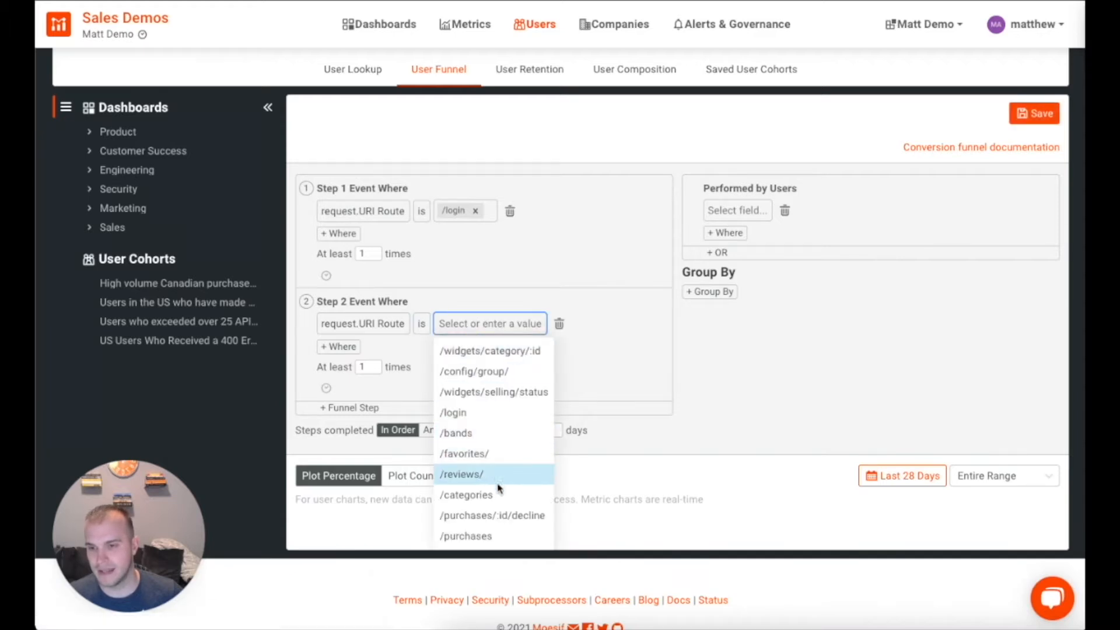
left_click(491, 536)
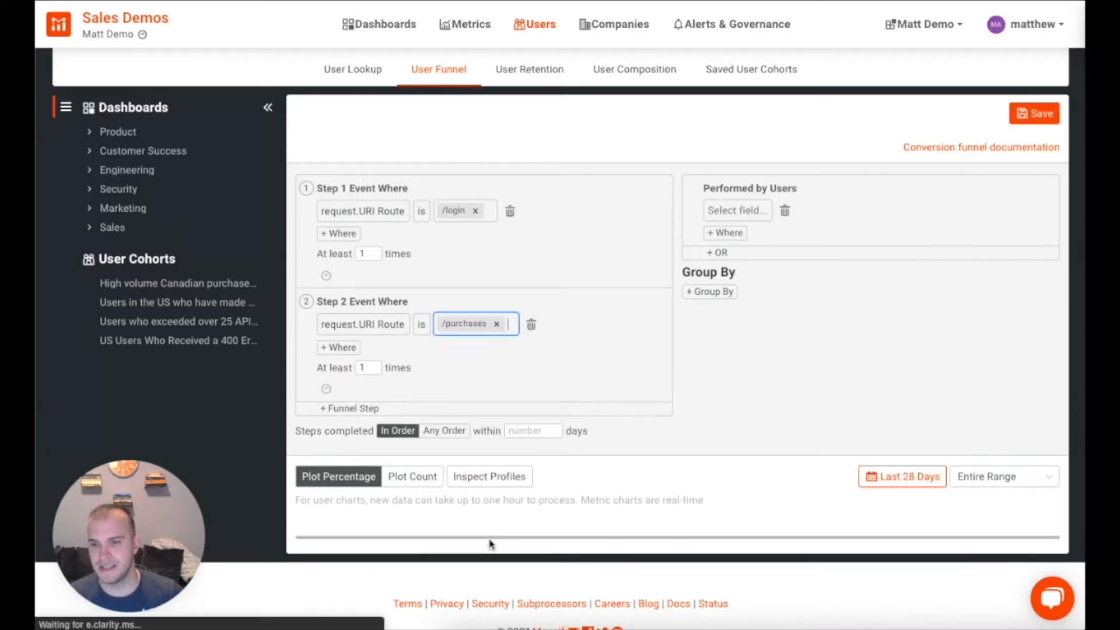
Step: Add a Response Status Code is 200 OK condition to Step 2, then add a third step
left_click(351, 350)
left_click(350, 350)
left_click(330, 399)
left_click(375, 442)
left_click(467, 349)
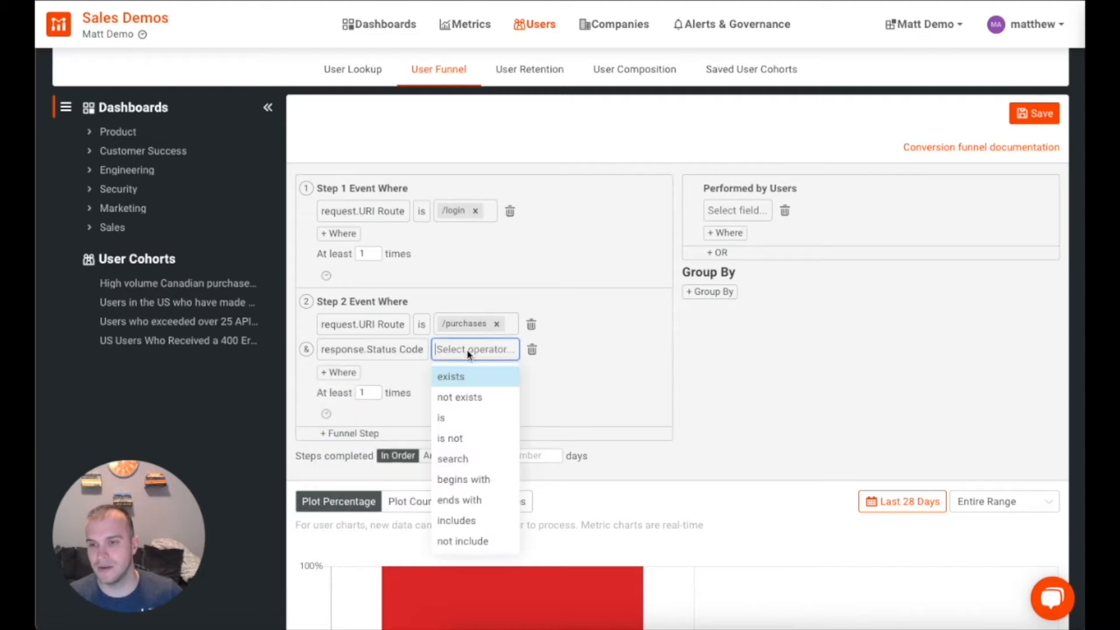
left_click(463, 417)
left_click(477, 348)
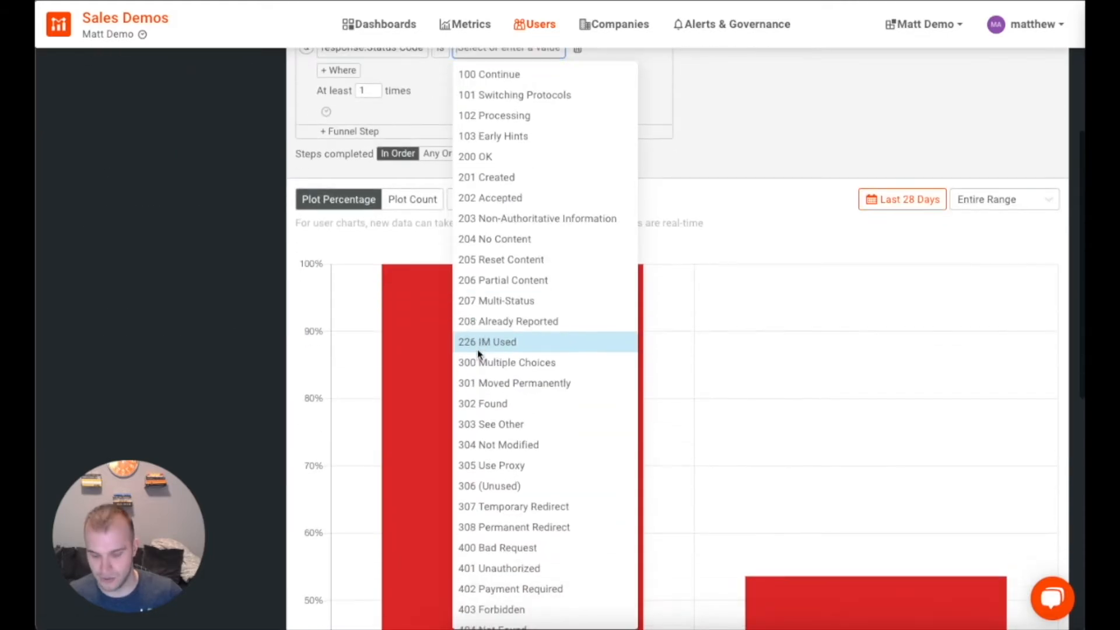
type("200")
scroll(522, 350, "up", 3)
left_click(473, 245)
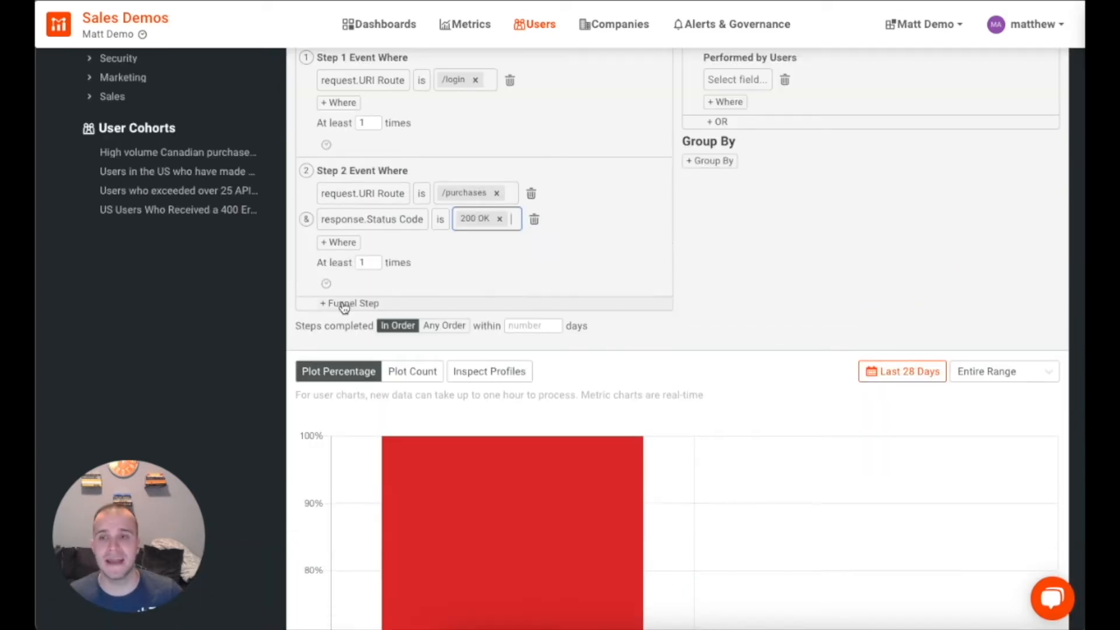
left_click(344, 304)
Step: Set Step 3's condition to request URI Route is /purchases
left_click(352, 334)
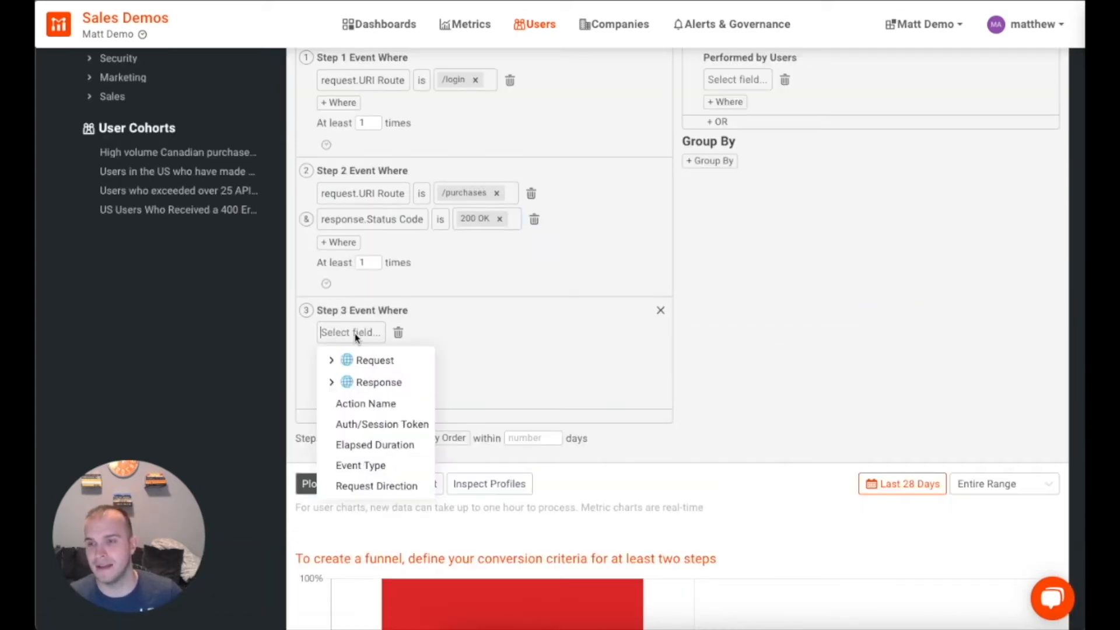
left_click(333, 360)
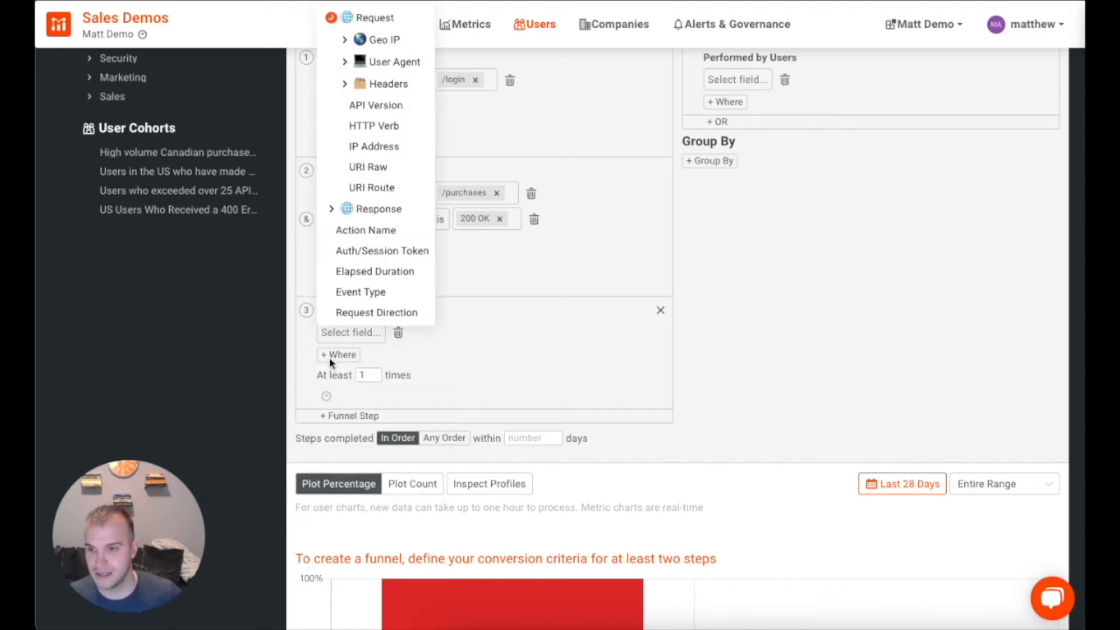
left_click(373, 187)
left_click(441, 341)
left_click(435, 400)
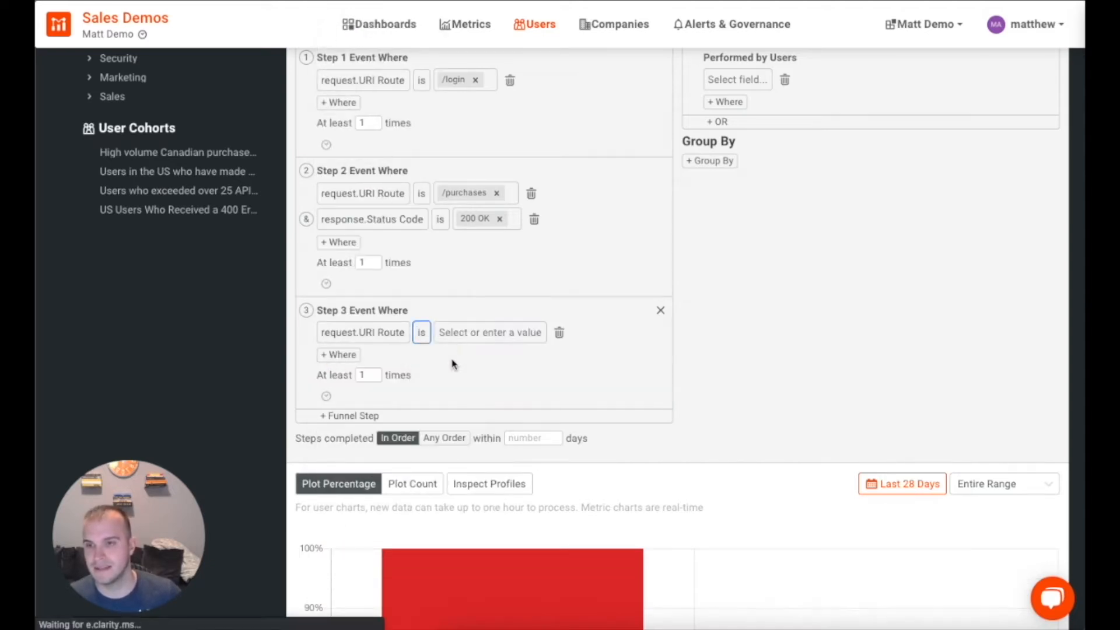
left_click(476, 333)
type("/pur")
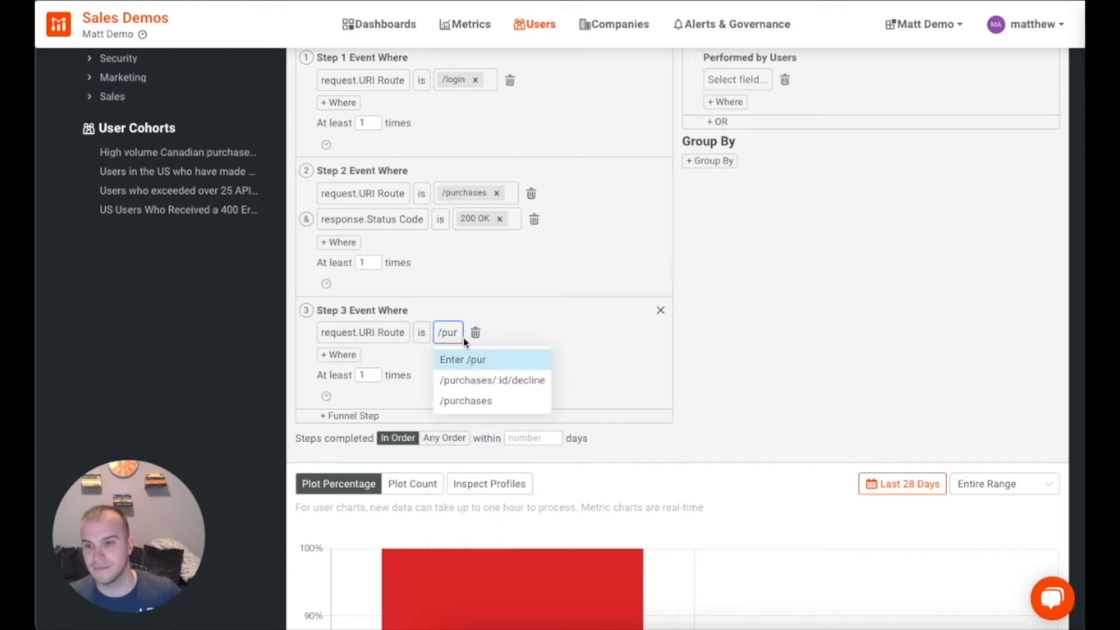
left_click(464, 400)
Step: Add a Response Status Code is 200 OK condition to Step 3
left_click(341, 354)
left_click(332, 408)
left_click(377, 459)
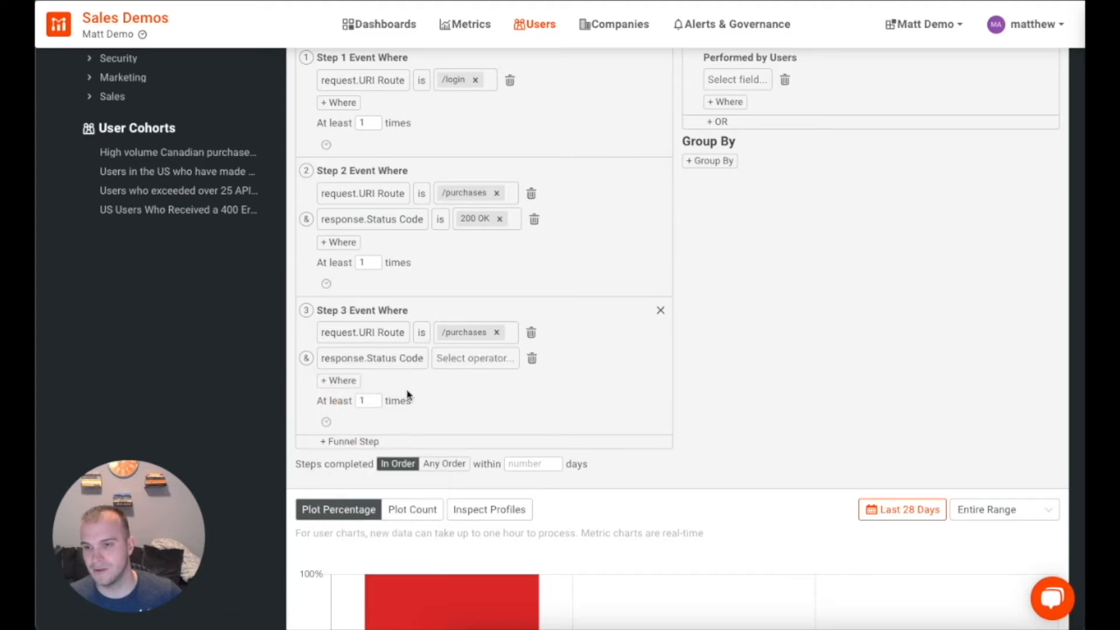
left_click(467, 358)
left_click(466, 425)
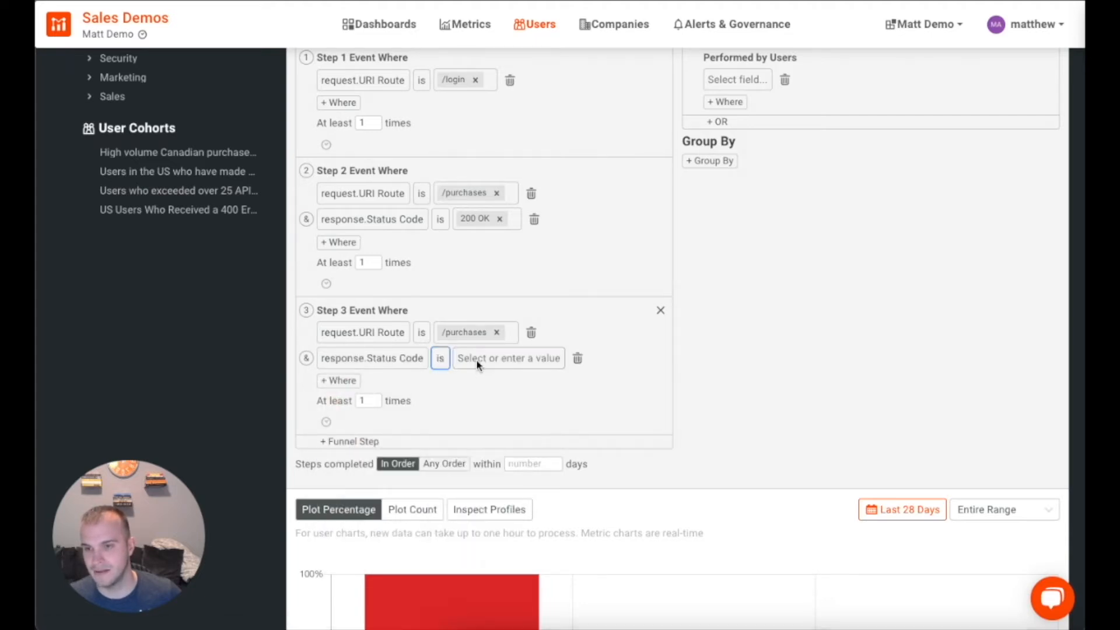
left_click(501, 358)
type("200")
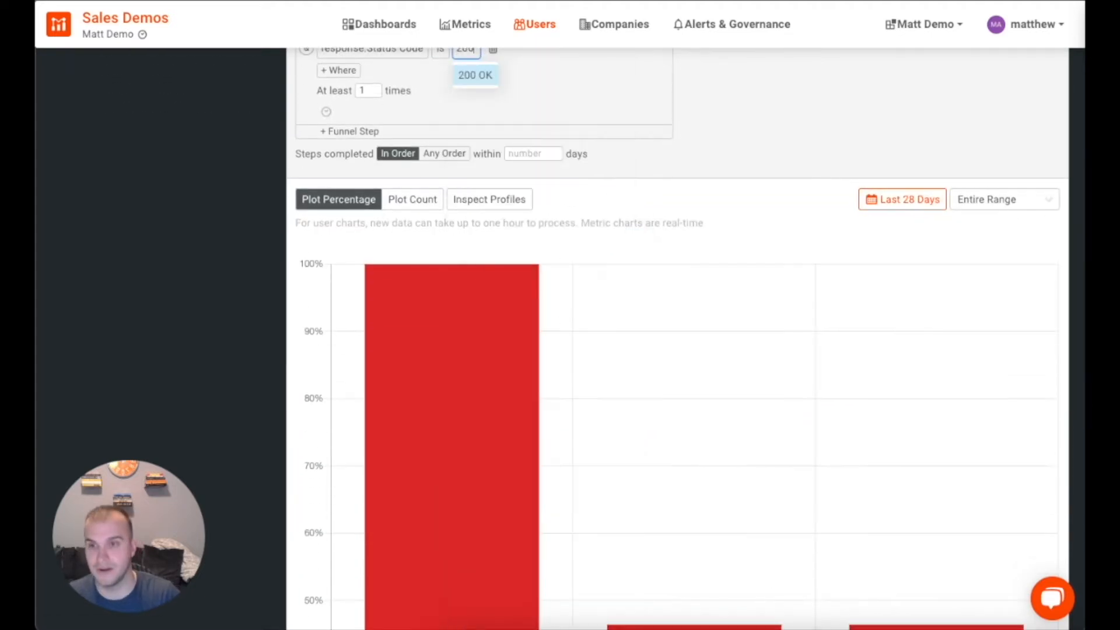
left_click(475, 75)
scroll(685, 168, "up", 4)
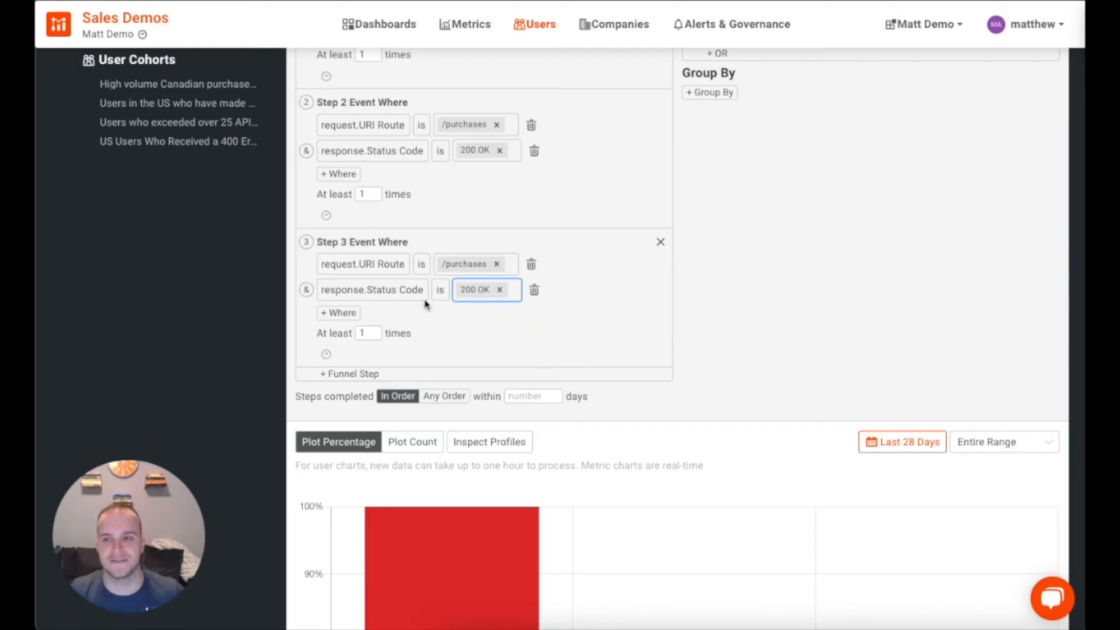
Step: Change Step 3's minimum count from 1 to at least 2 times
left_click(370, 332)
key("BackSpace")
left_click(763, 303)
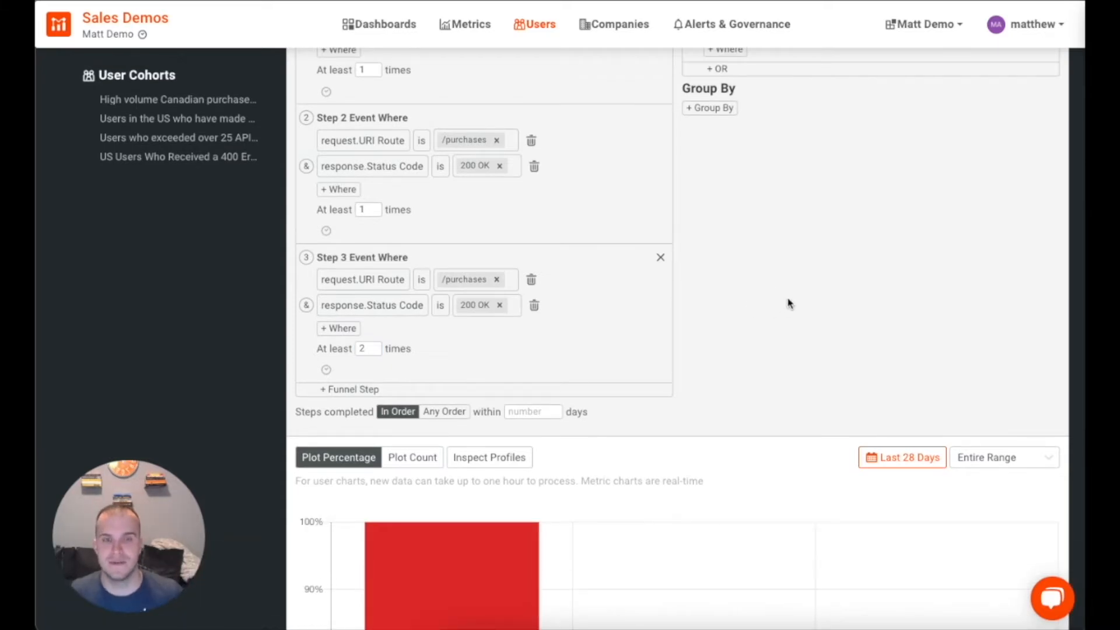
scroll(785, 303, "down", 7)
scroll(794, 302, "down", 4)
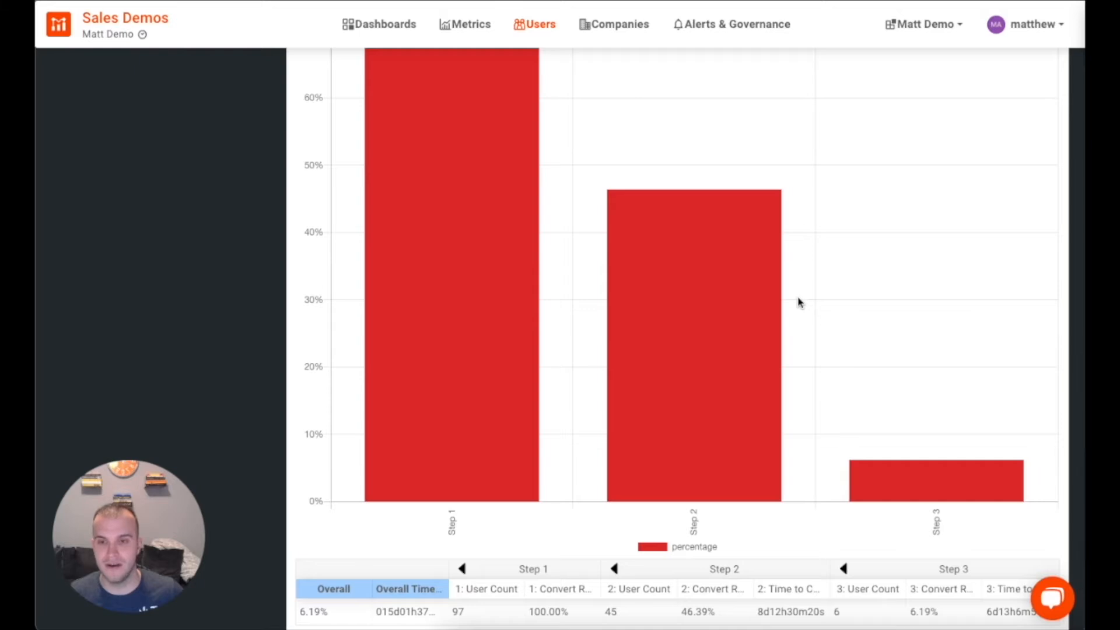
scroll(799, 302, "down", 1)
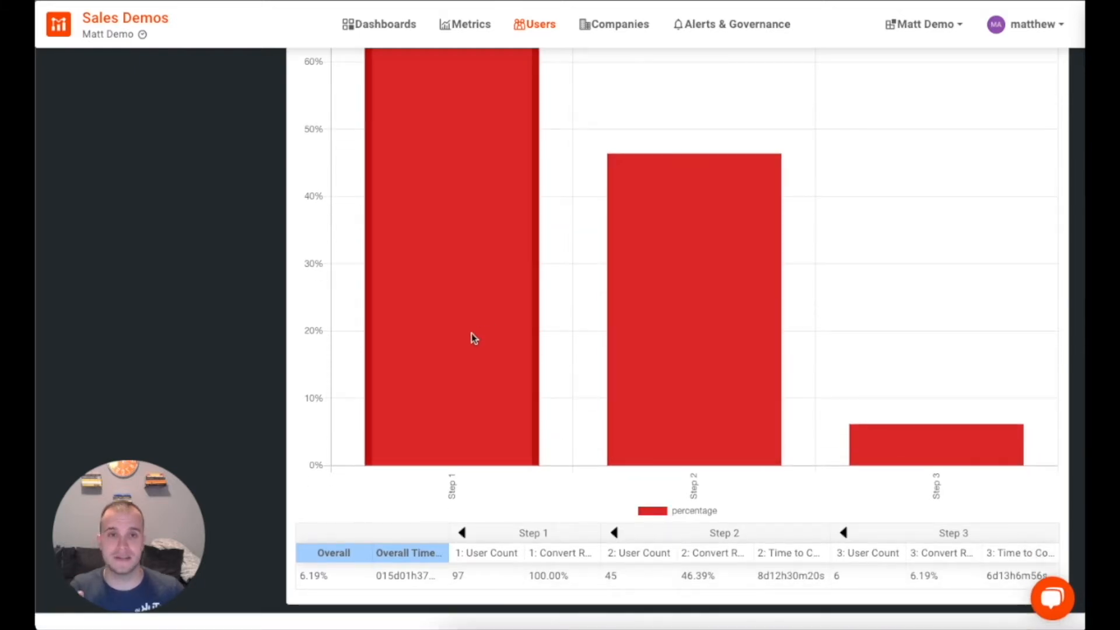
mouse_move(686, 332)
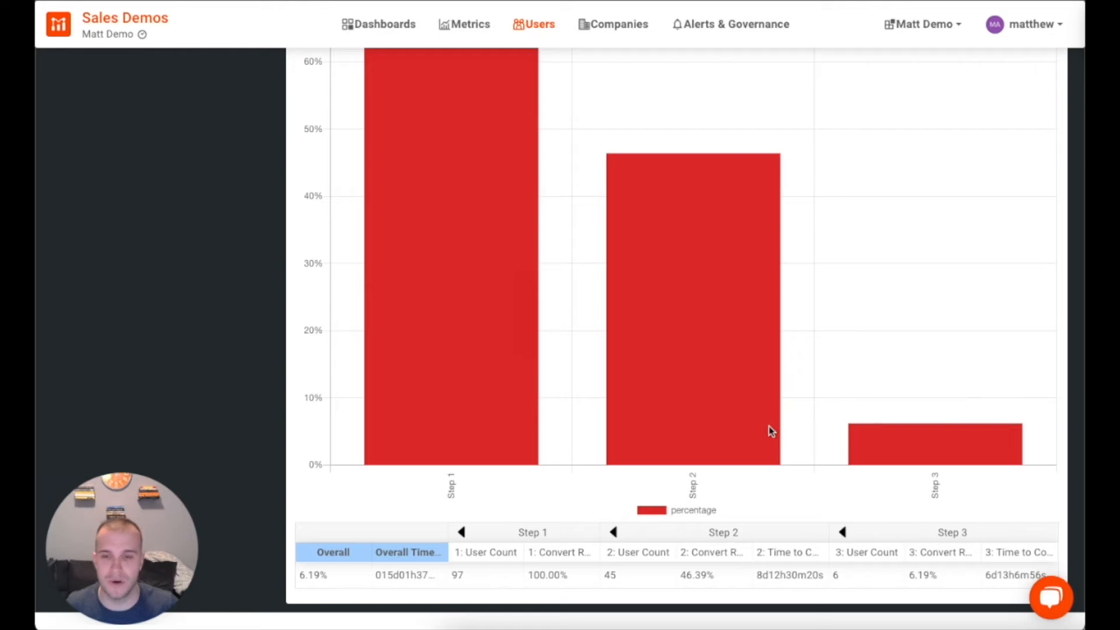
scroll(803, 454, "up", 8)
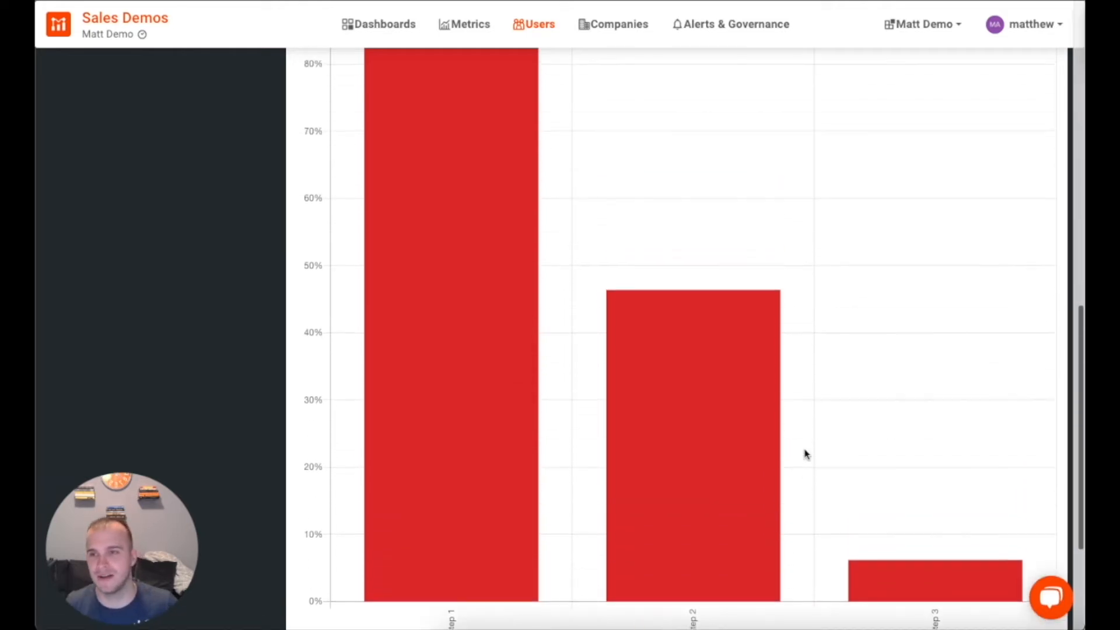
scroll(808, 461, "down", 1)
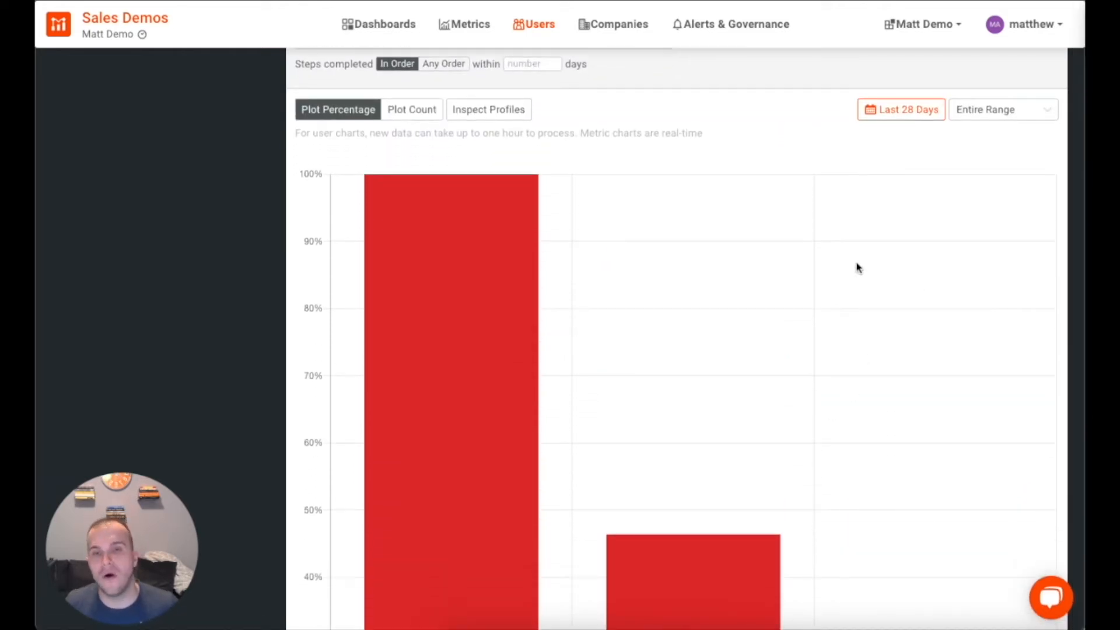
Step: Switch the funnel's date range to Last 7 days and review the chart
left_click(907, 111)
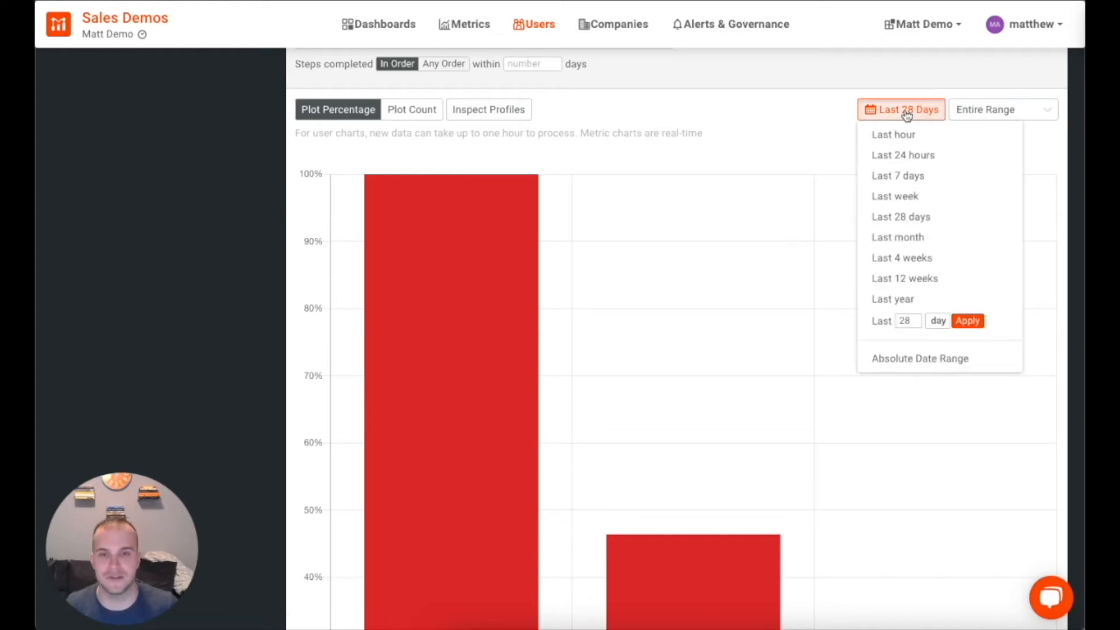
left_click(898, 175)
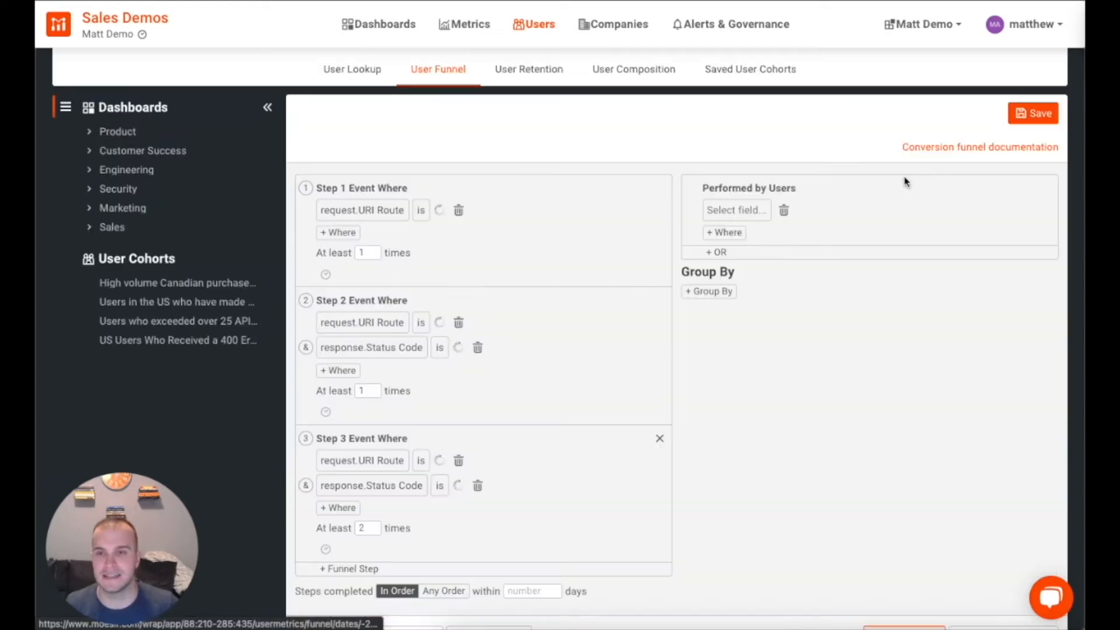
scroll(912, 358, "down", 15)
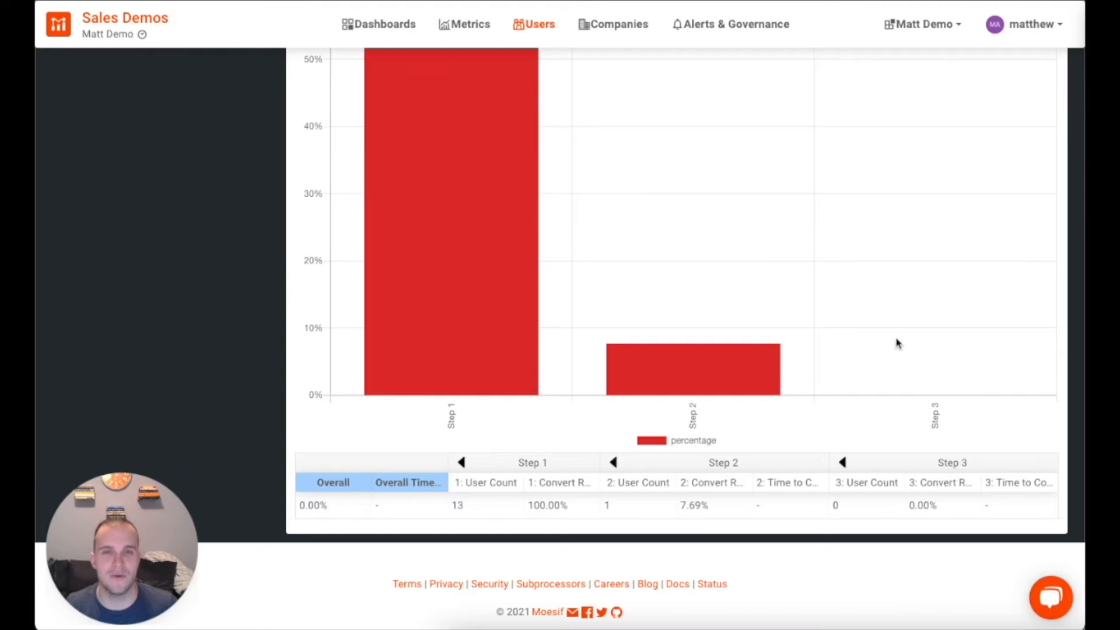
scroll(916, 333, "up", 10)
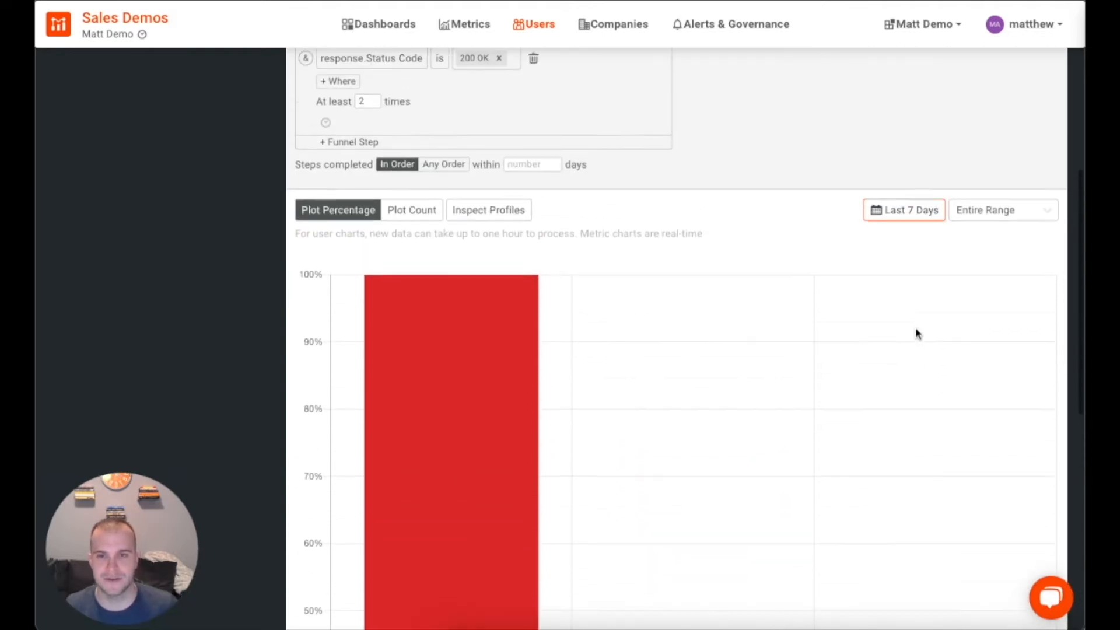
Step: Restore the date range to Last 28 days, then go to User Retention
left_click(912, 228)
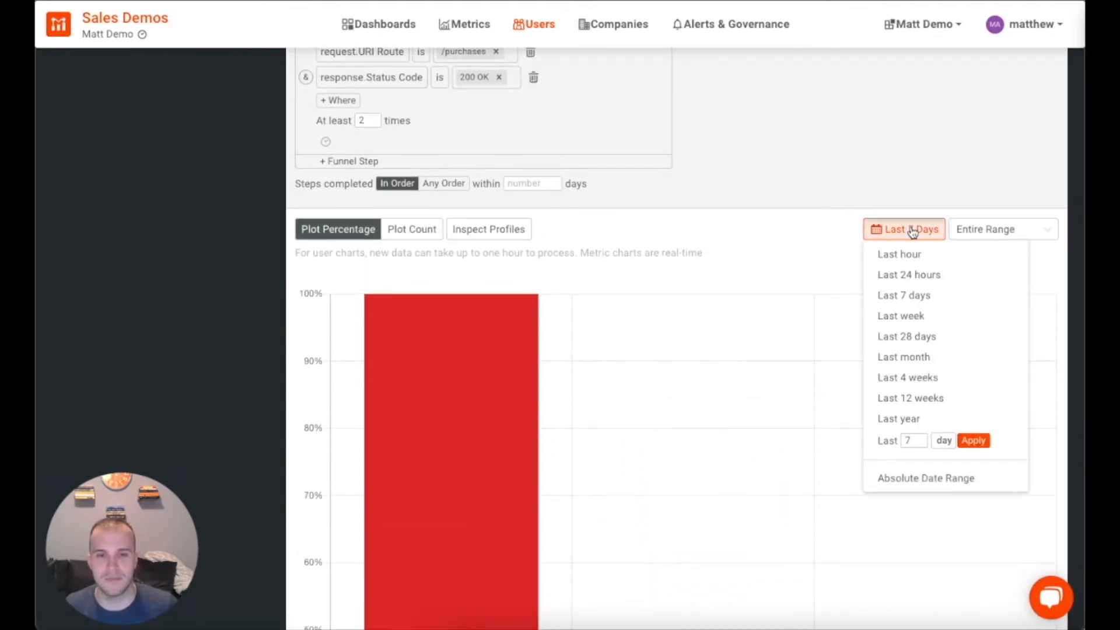
left_click(892, 336)
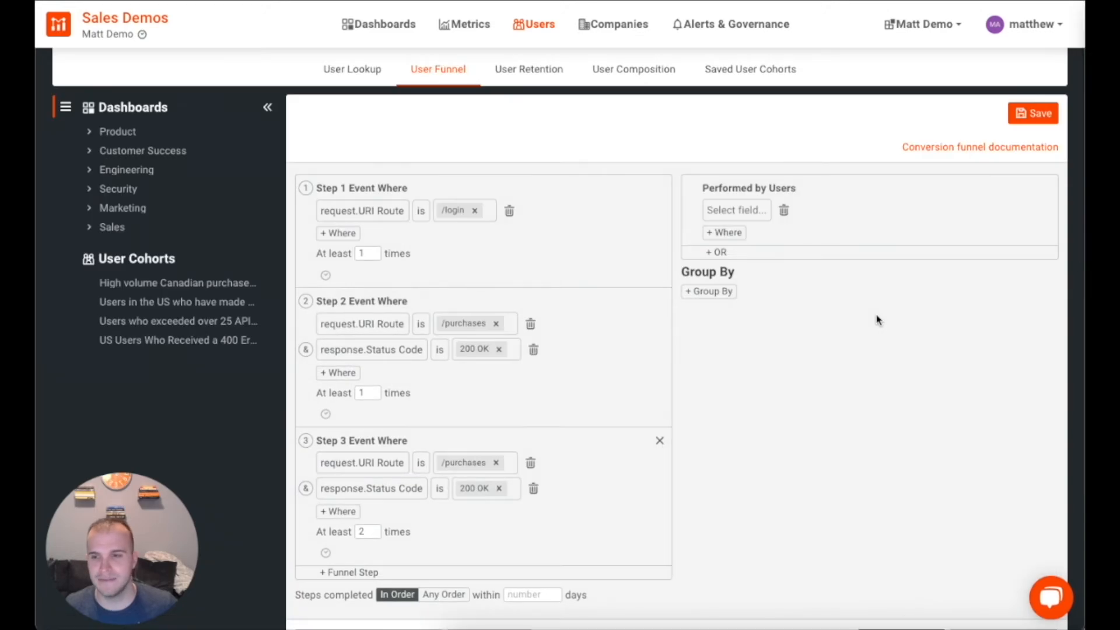
scroll(879, 319, "down", 12)
scroll(879, 319, "down", 4)
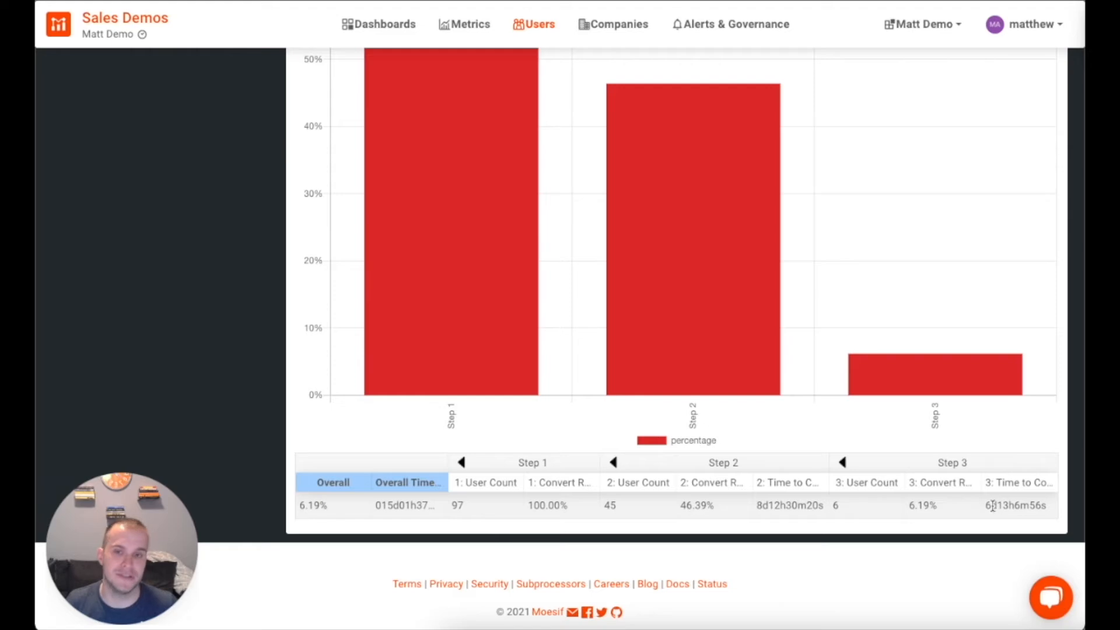
scroll(875, 425, "up", 10)
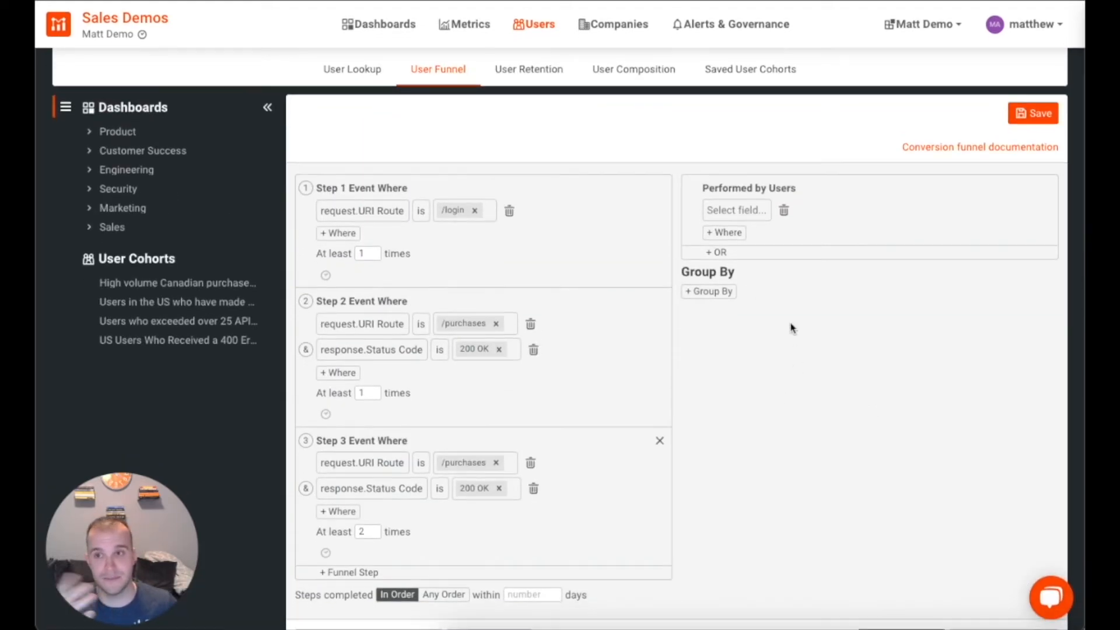
left_click(533, 74)
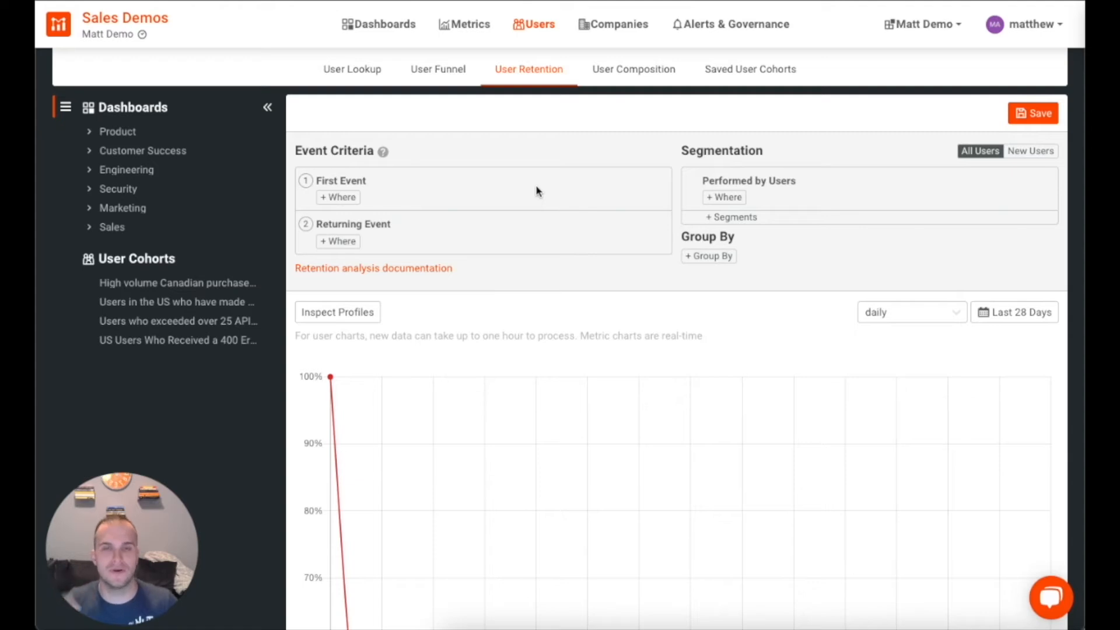
Step: Make the First Event require request URI Route is /purchases
left_click(338, 197)
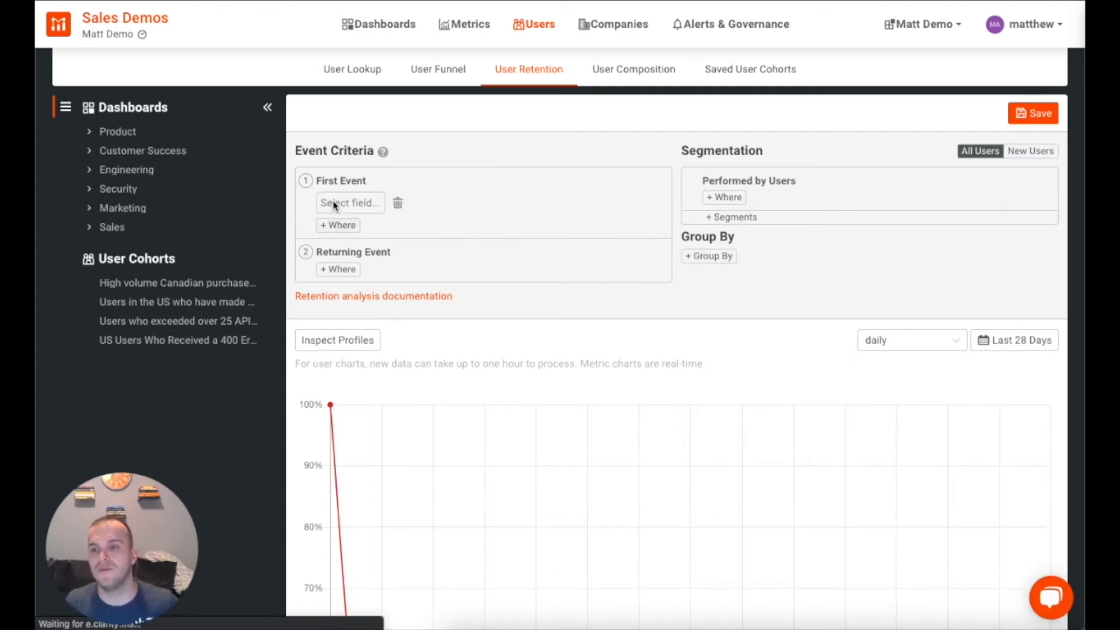
left_click(360, 203)
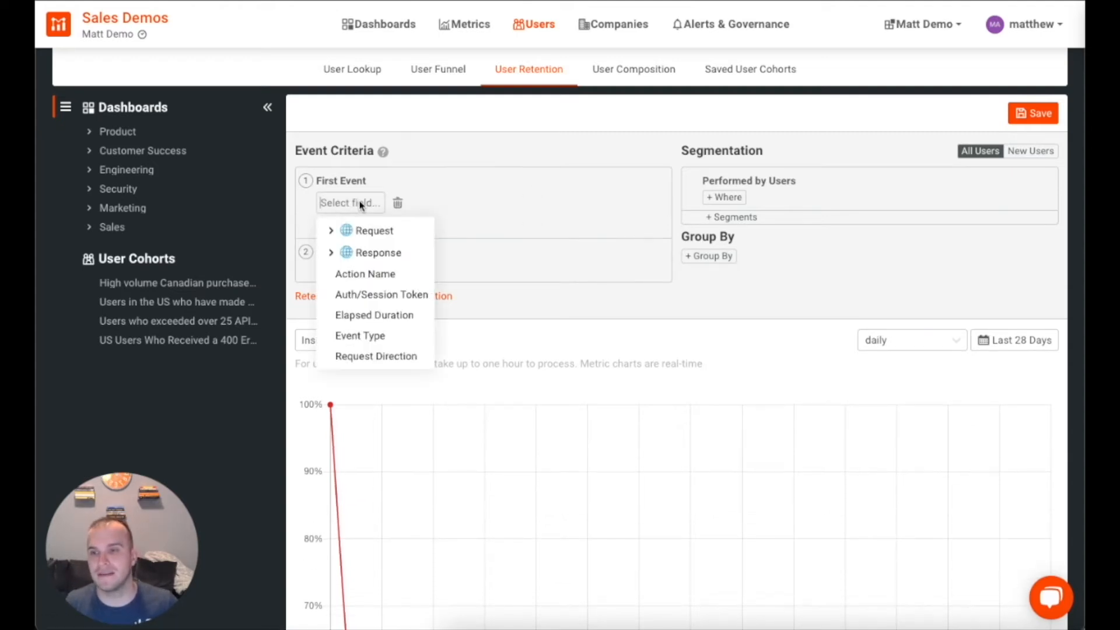
left_click(330, 230)
left_click(370, 404)
left_click(452, 204)
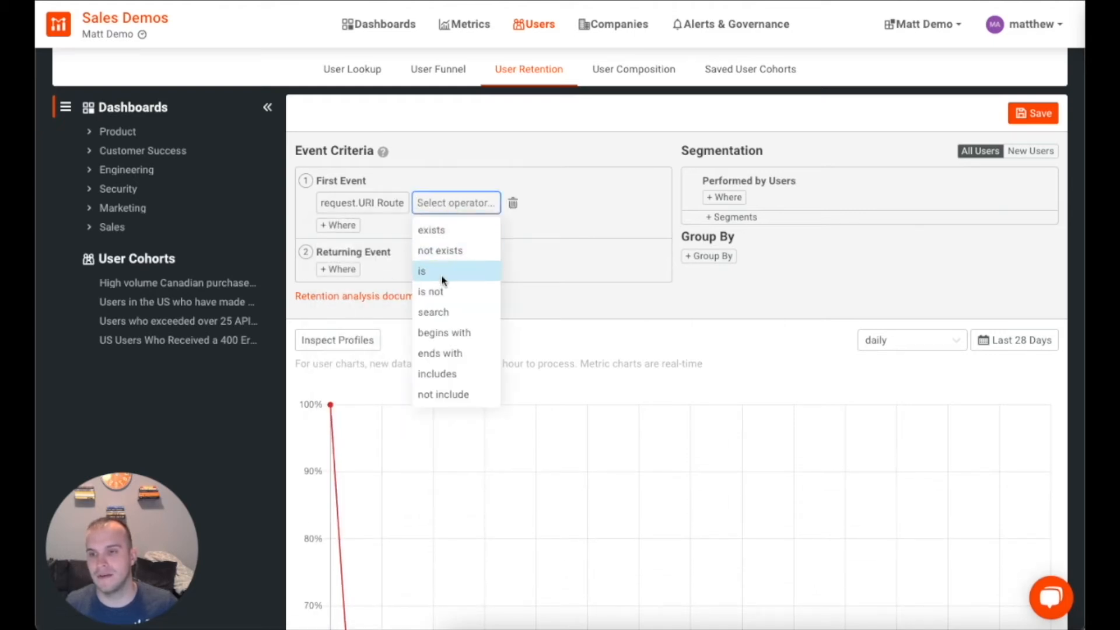
left_click(423, 271)
left_click(486, 204)
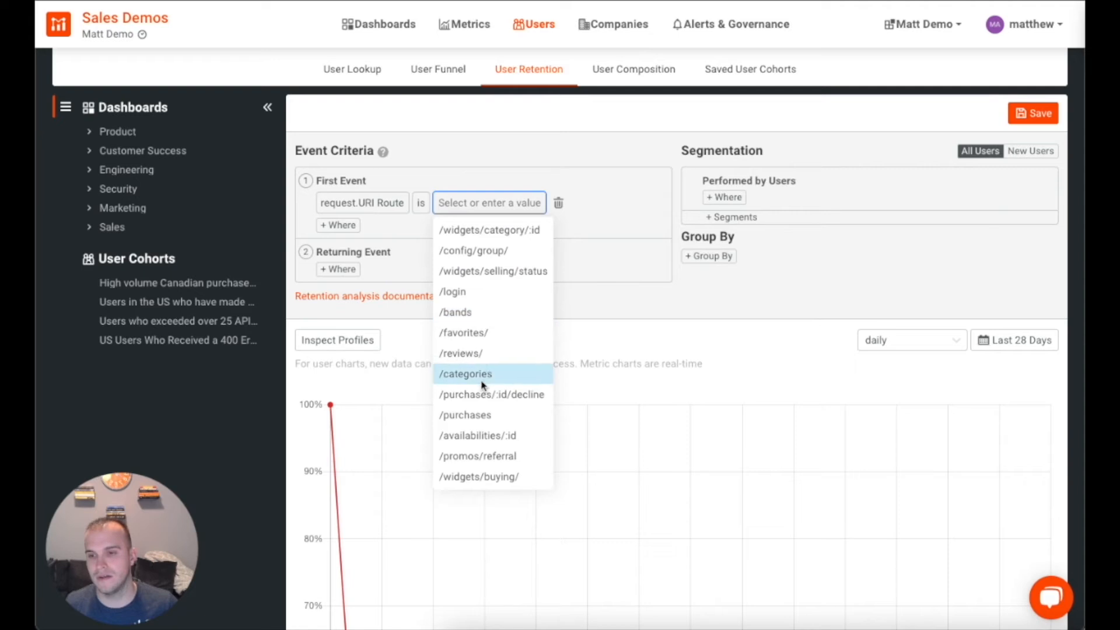
left_click(496, 415)
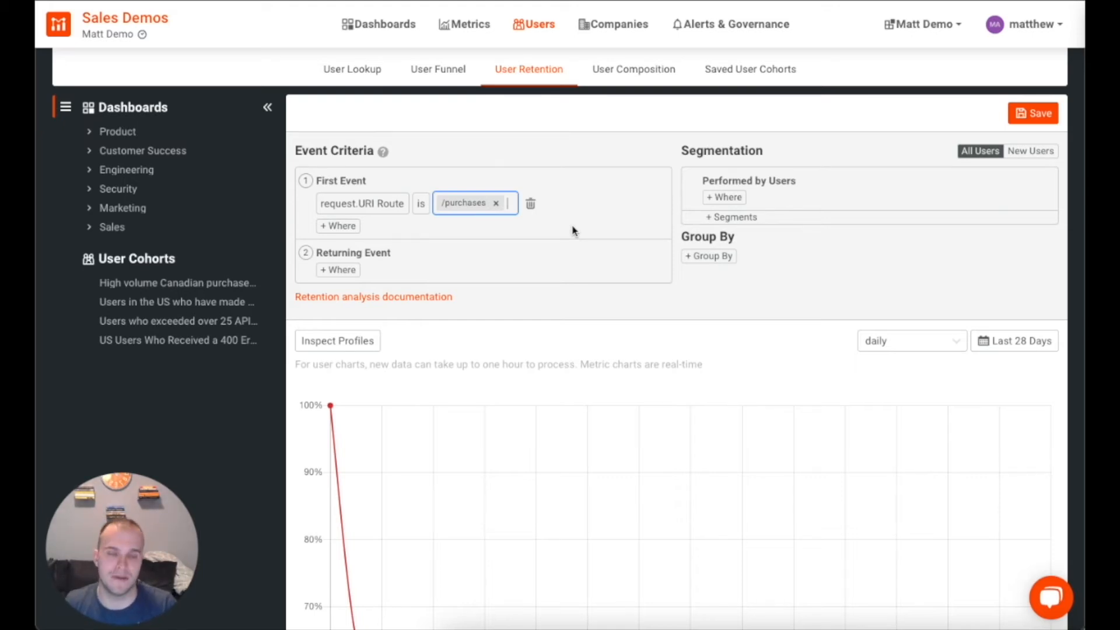
Step: Make the Returning Event require request URI Route is /purchases
left_click(348, 270)
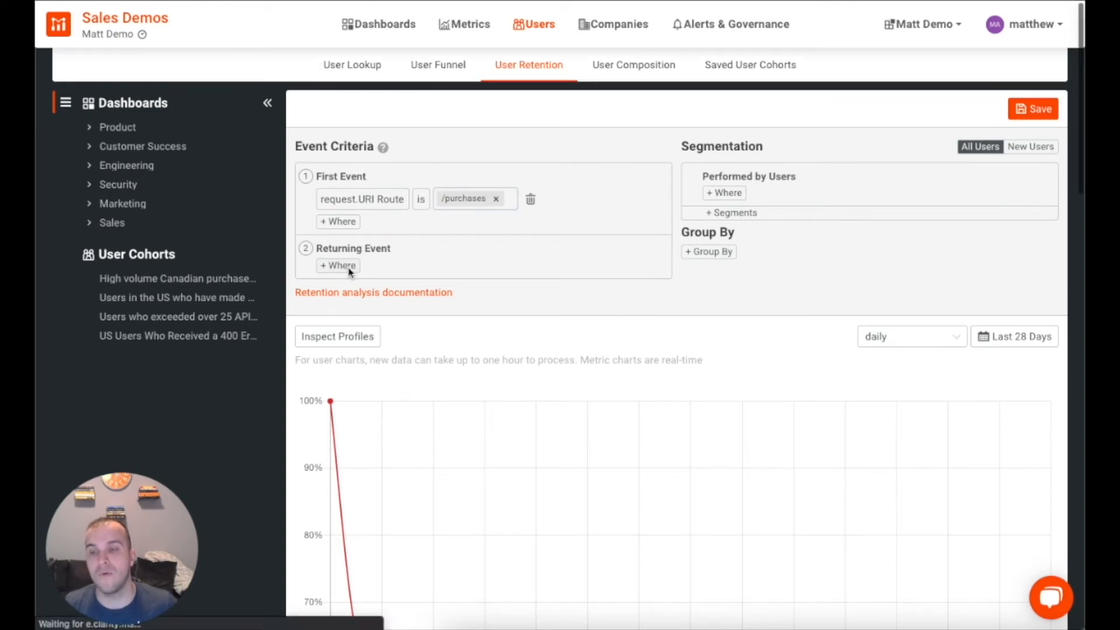
left_click(350, 273)
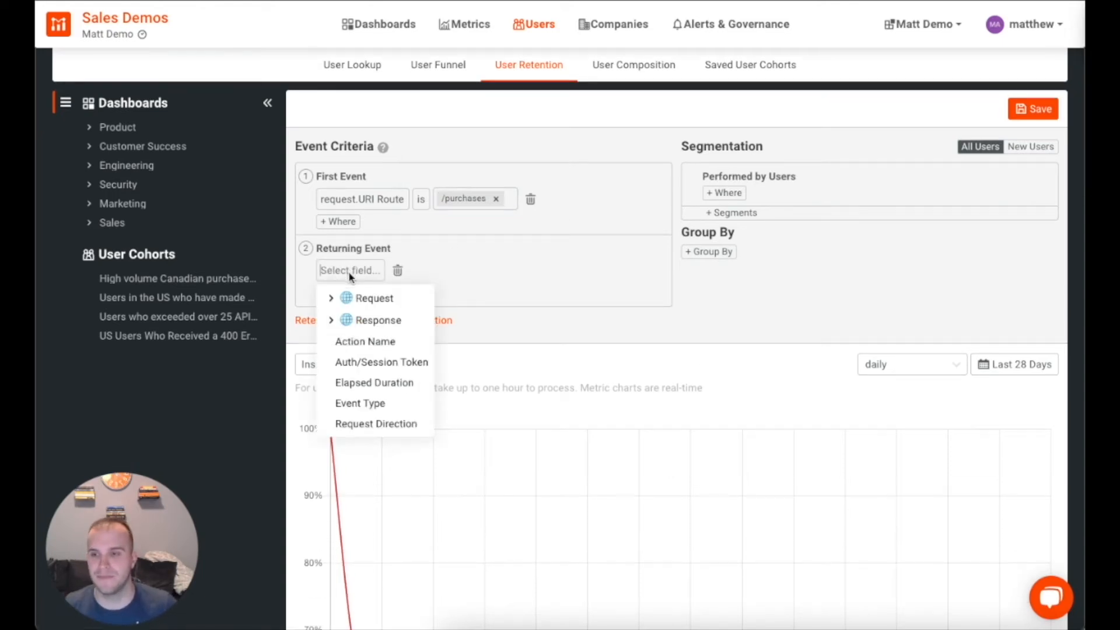
left_click(331, 298)
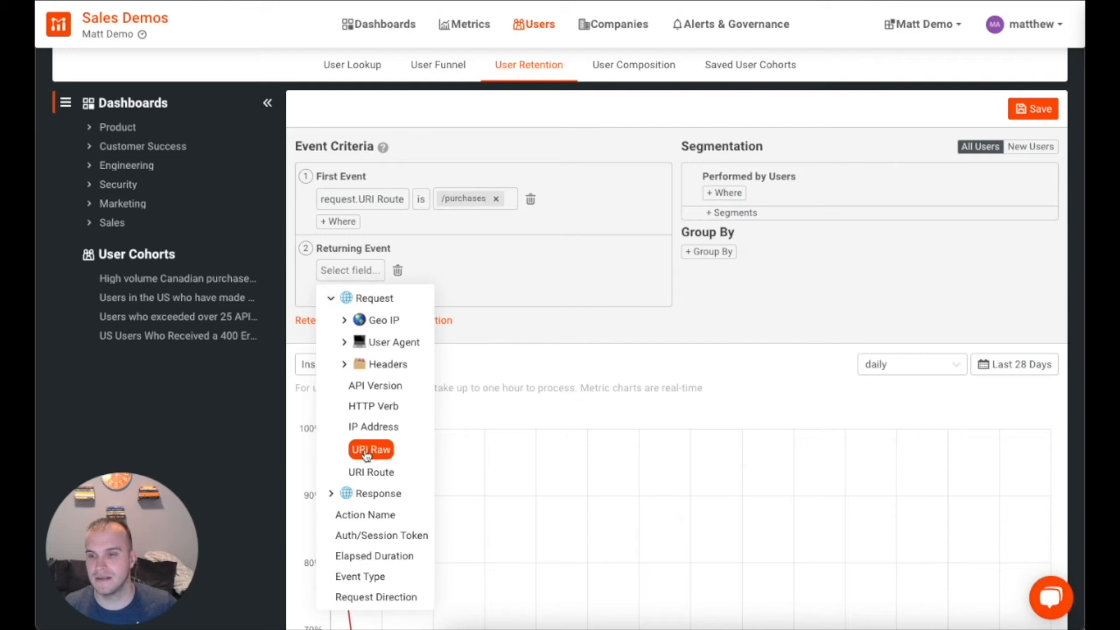
left_click(373, 468)
left_click(458, 269)
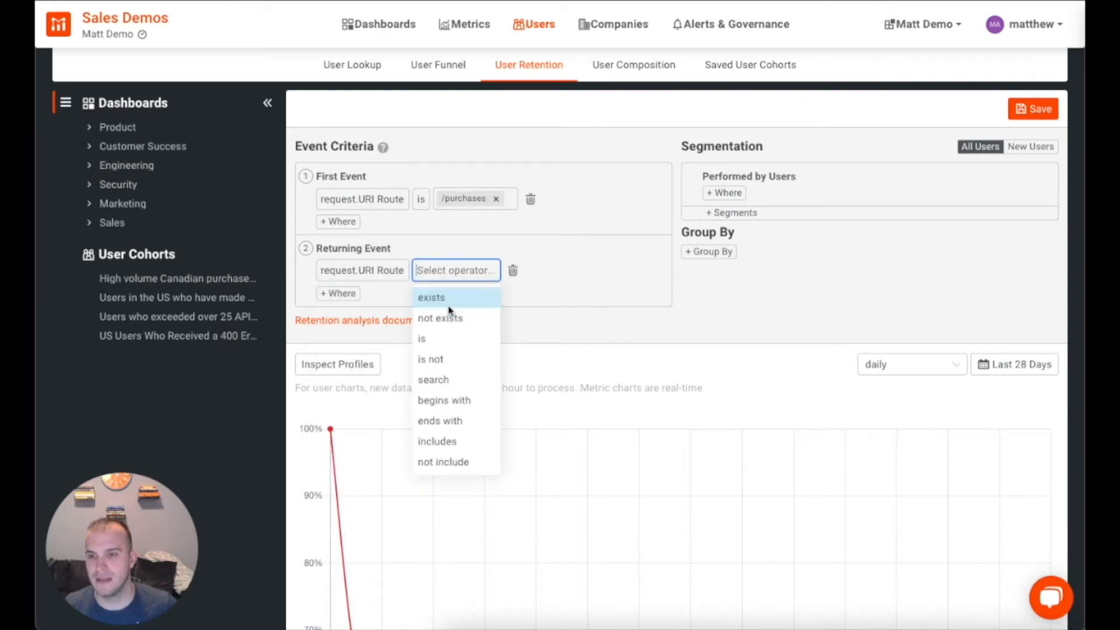
left_click(438, 339)
left_click(488, 273)
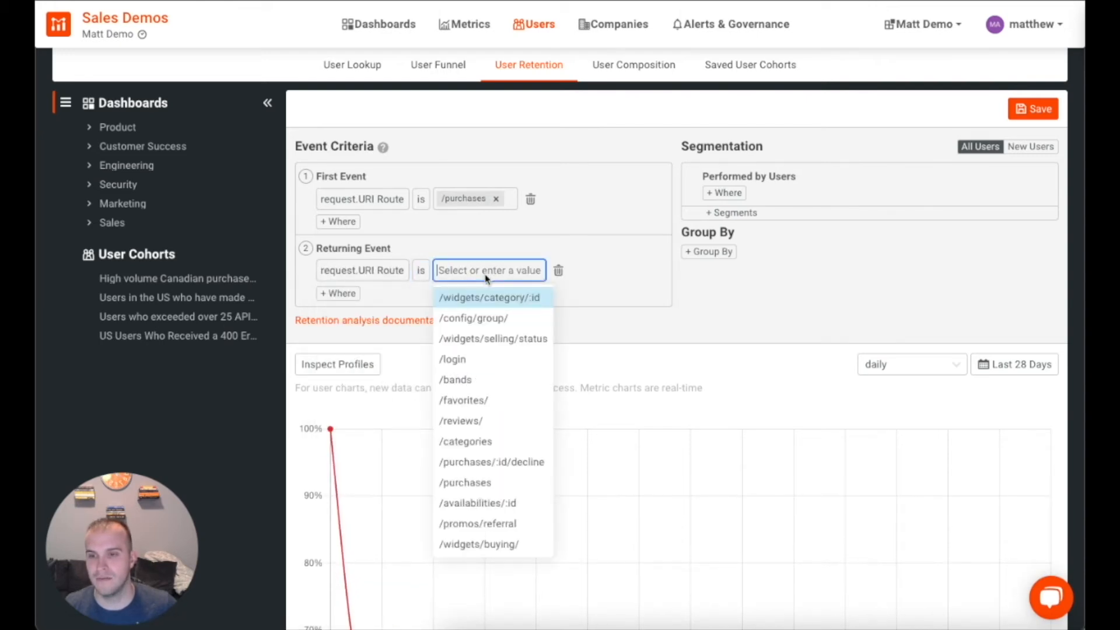
left_click(488, 482)
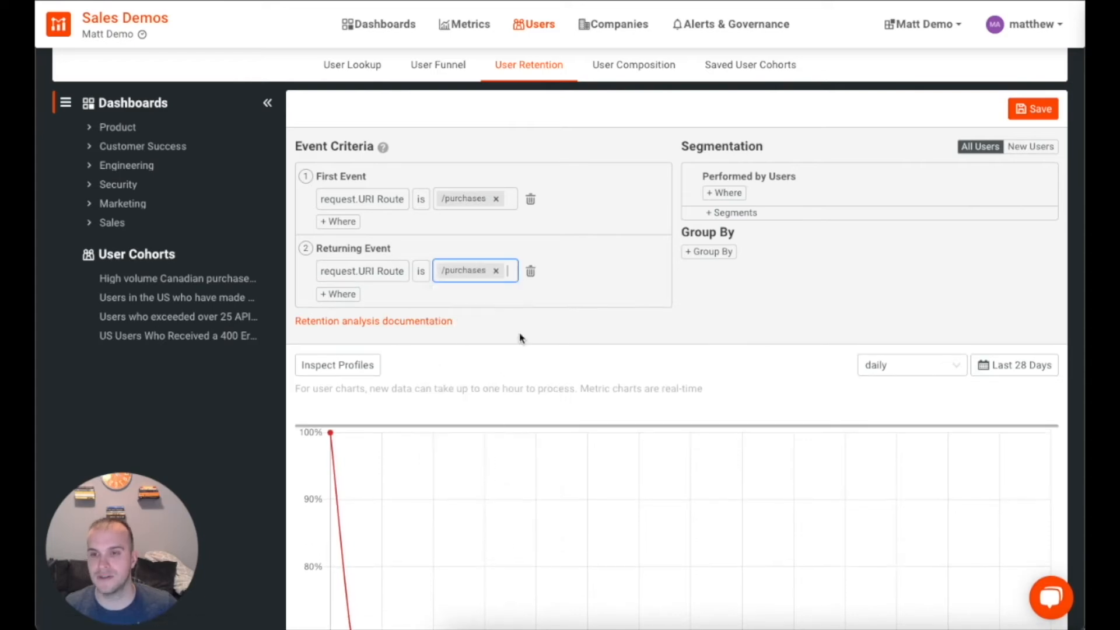
scroll(765, 360, "down", 10)
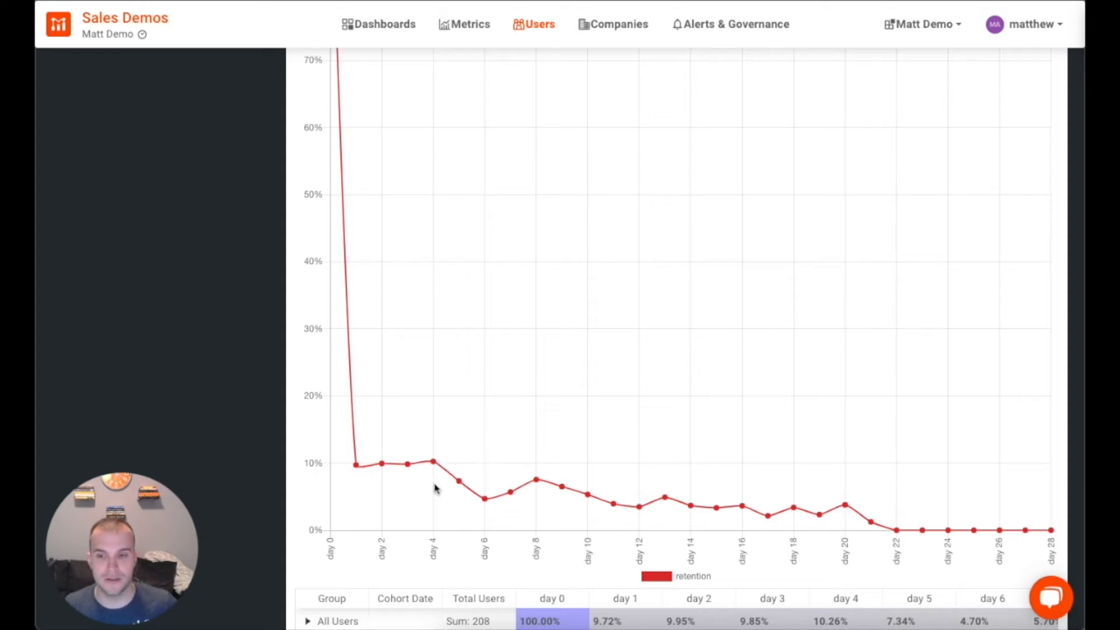
scroll(597, 470, "down", 3)
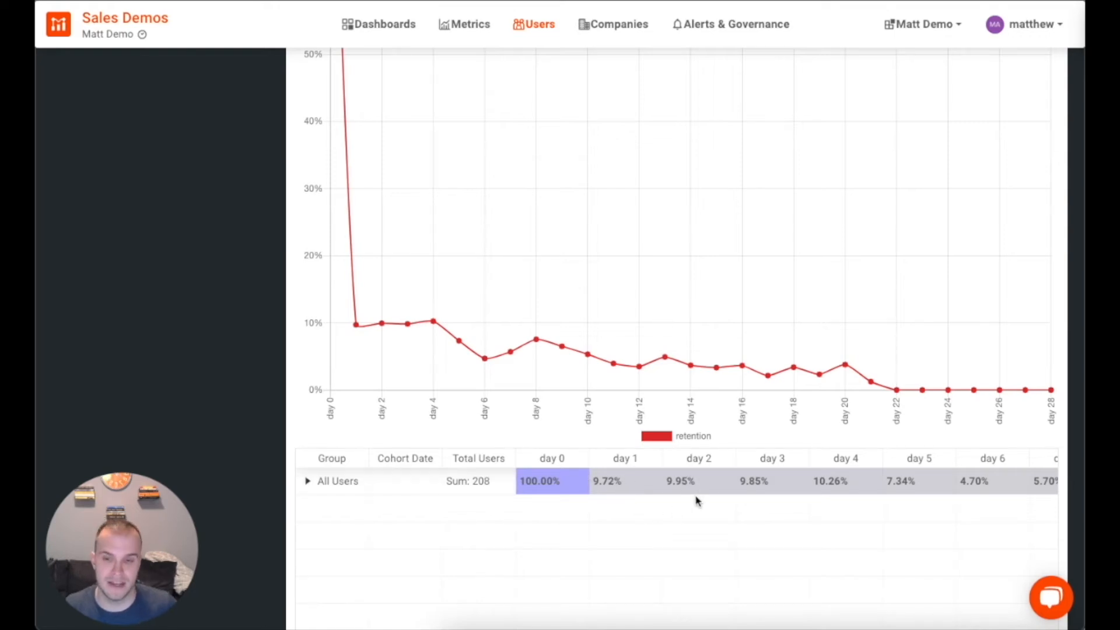
scroll(863, 441, "up", 10)
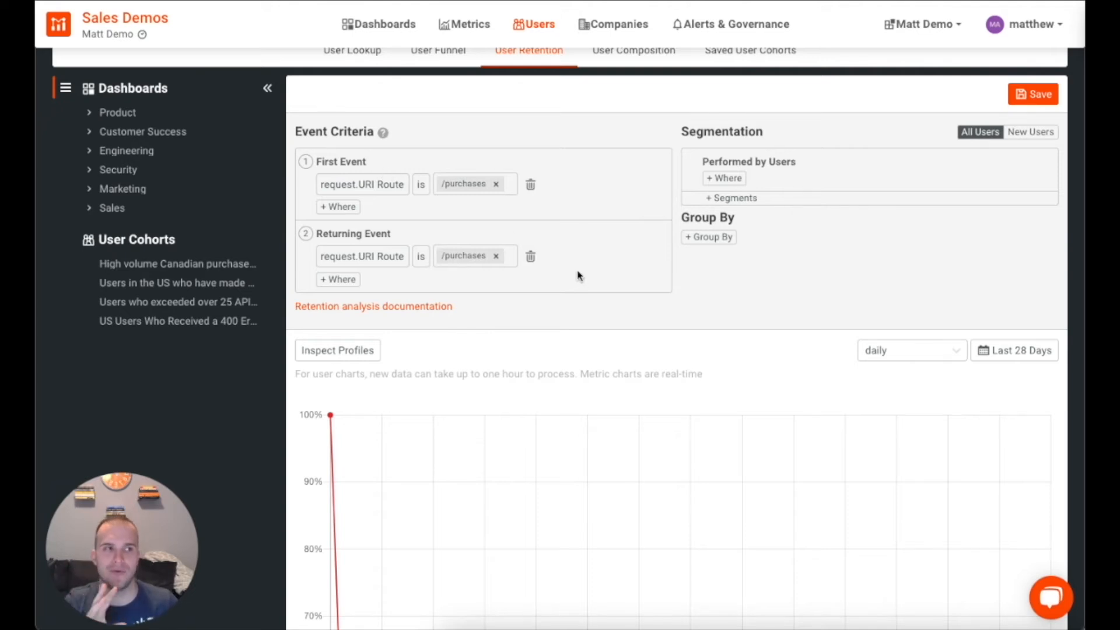
Step: Add a Response Status Code is 200 OK condition to the First Event
left_click(345, 208)
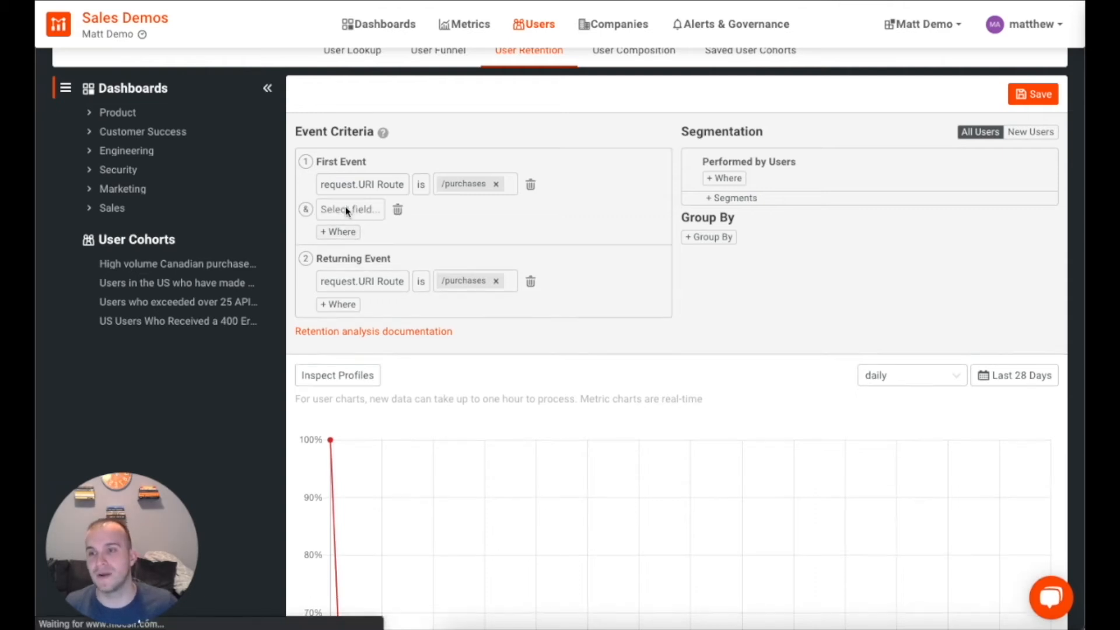
left_click(347, 210)
left_click(331, 263)
left_click(377, 303)
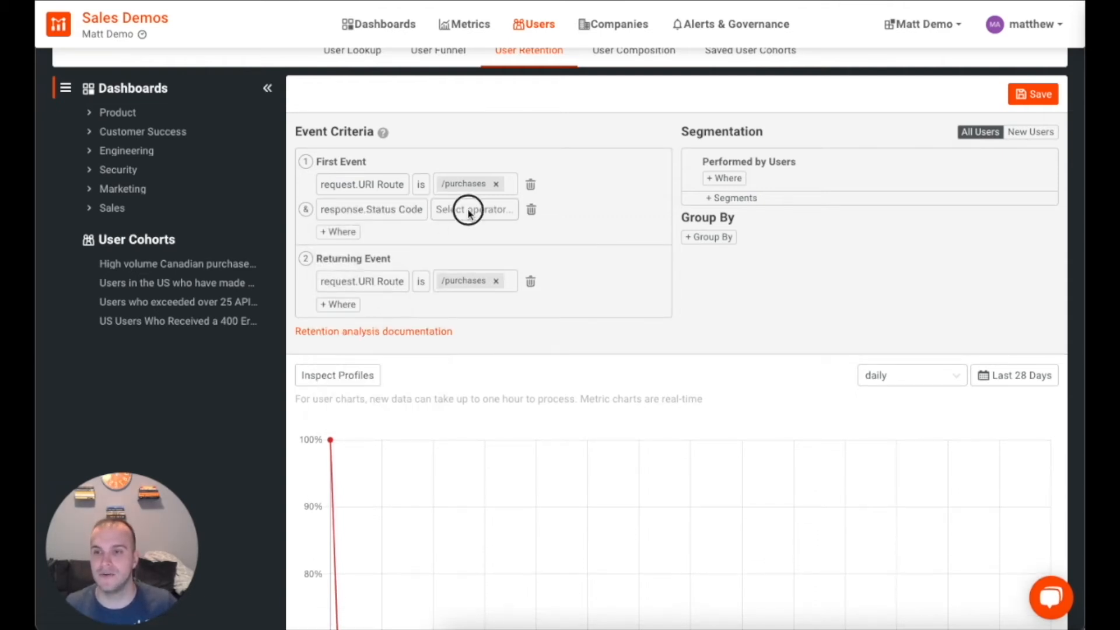
left_click(470, 209)
type("is")
key("Down")
key("Down")
key("Return")
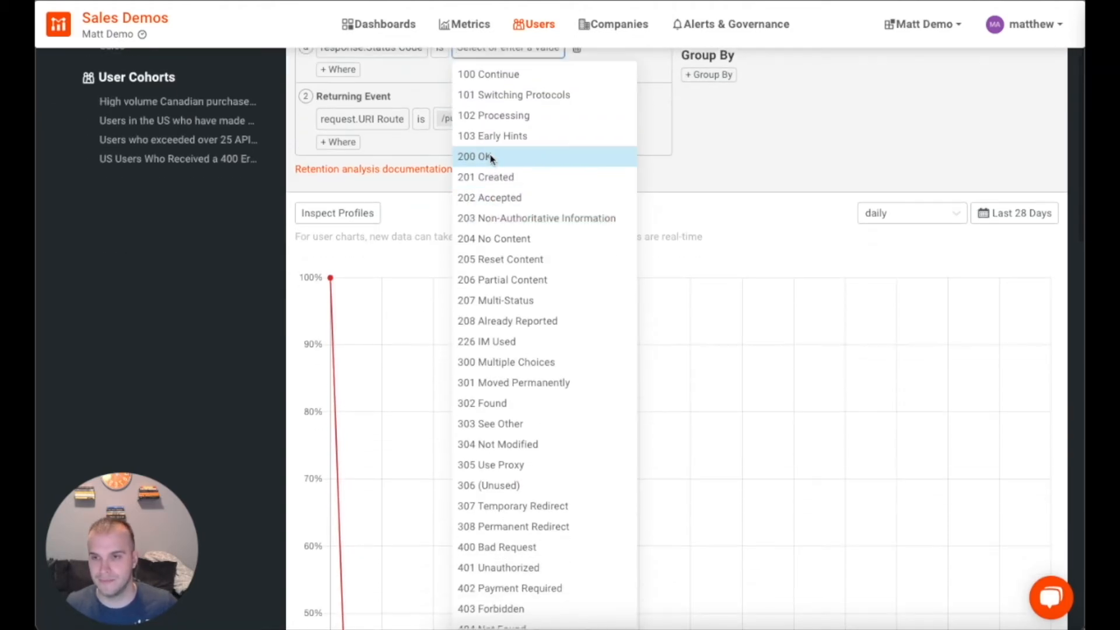
left_click(489, 159)
scroll(490, 161, "up", 3)
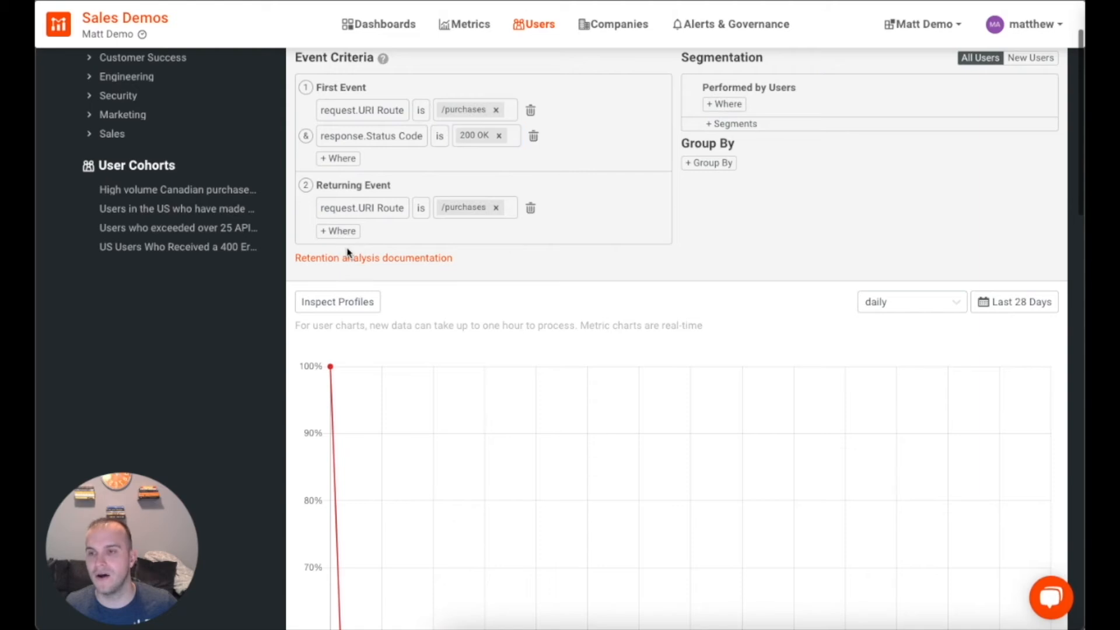
Step: Add a Response Status Code is 200 OK condition to the Returning Event
left_click(343, 232)
left_click(362, 233)
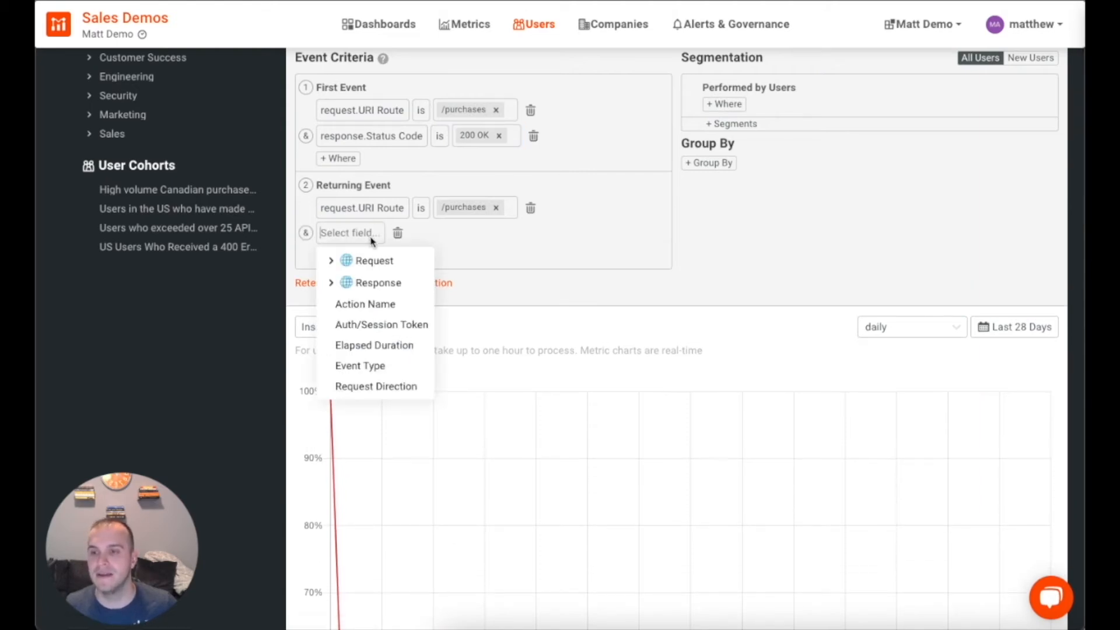
left_click(337, 285)
left_click(380, 326)
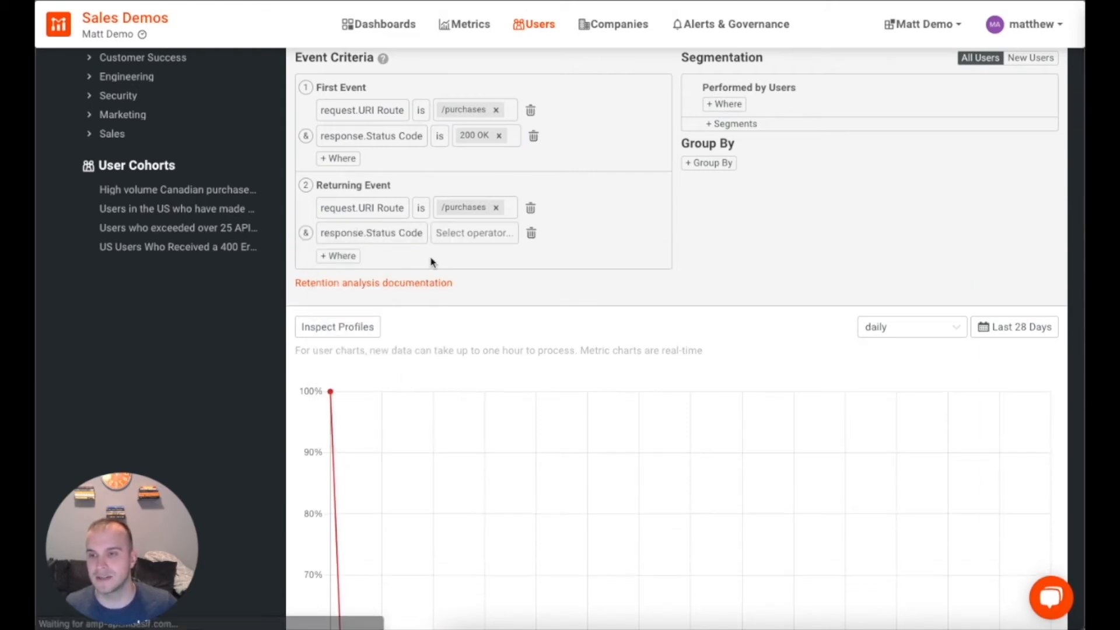
left_click(477, 235)
left_click(487, 301)
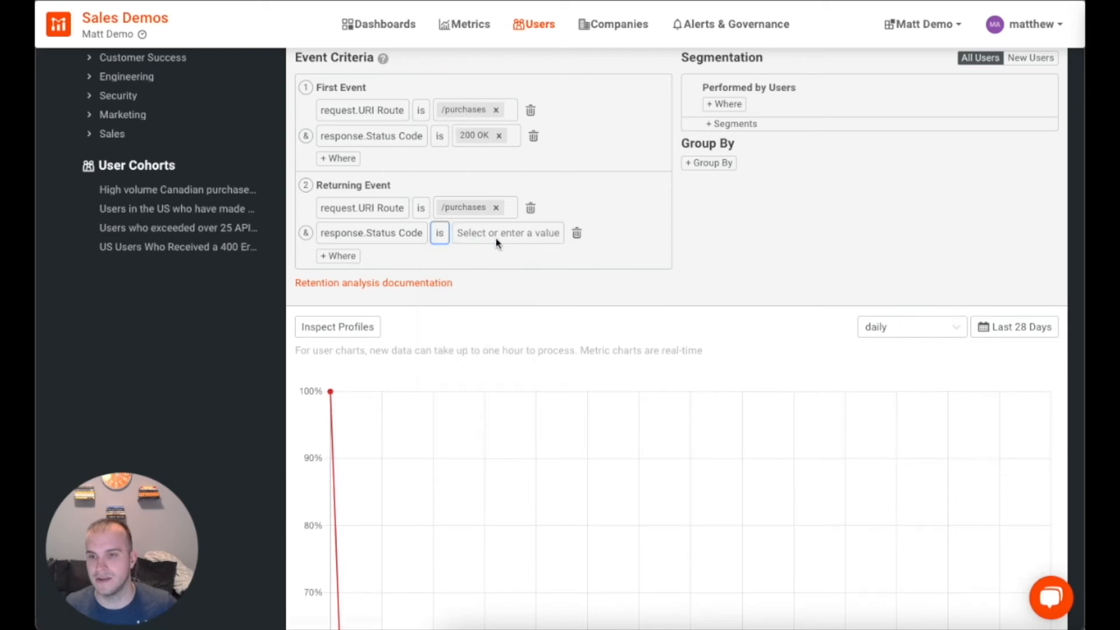
left_click(497, 234)
left_click(502, 156)
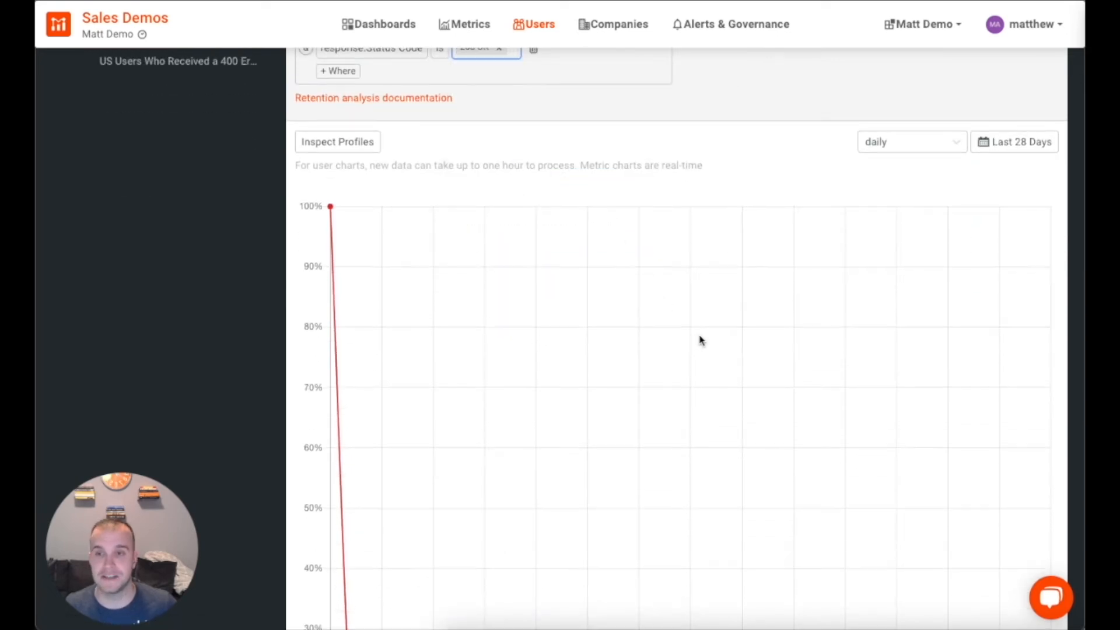
scroll(717, 351, "down", 4)
scroll(717, 351, "down", 4)
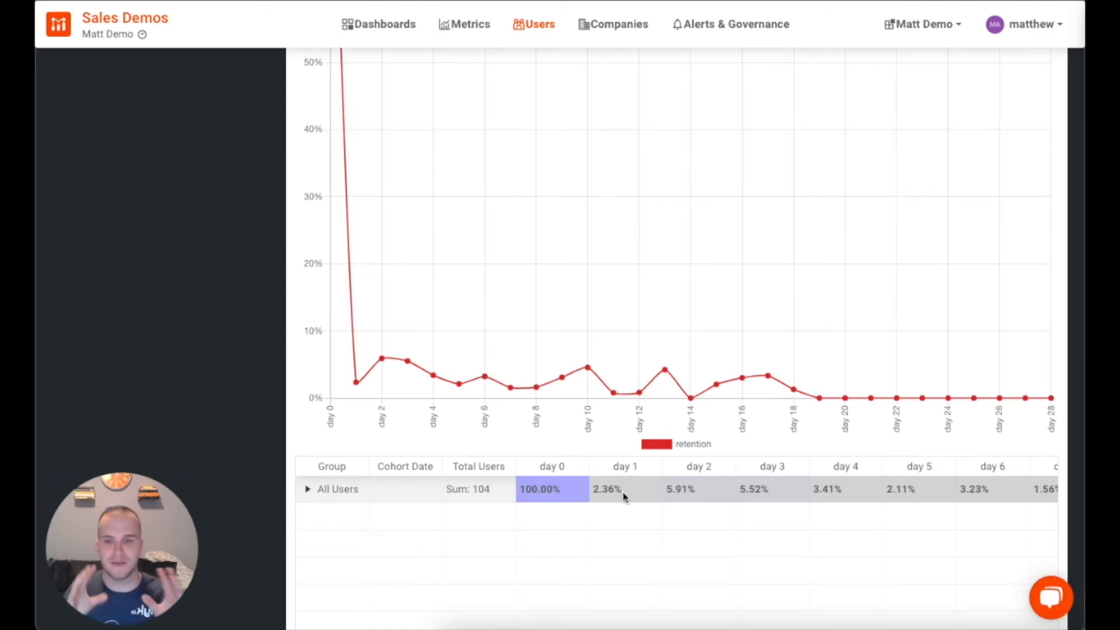
scroll(623, 496, "up", 13)
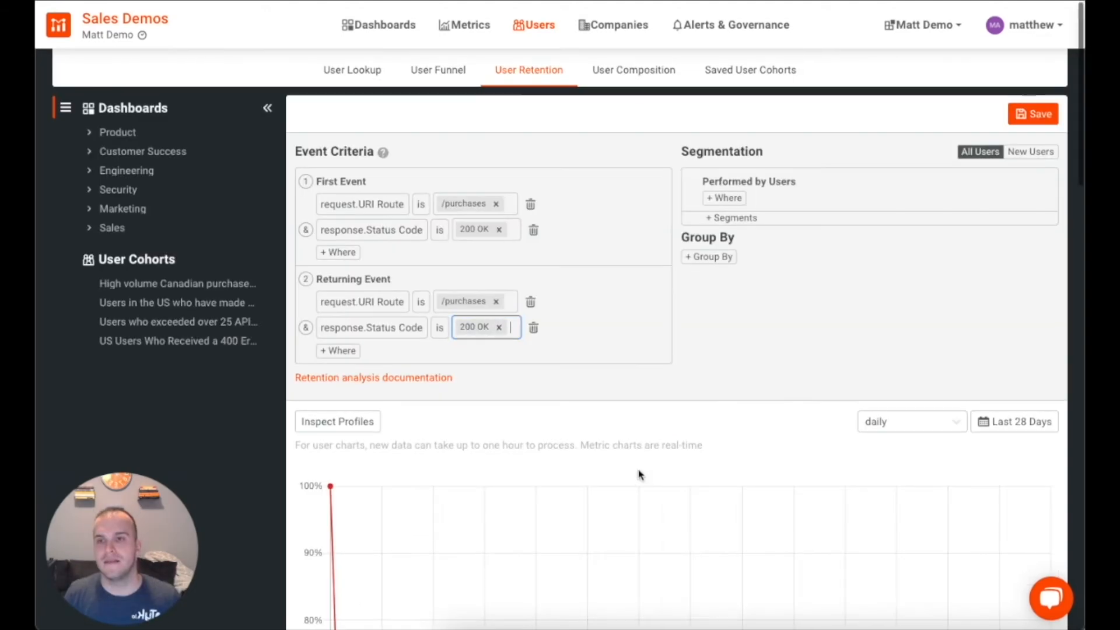
Step: In User Composition, filter users to Company Domain is gap.com, charting 20 users
left_click(633, 70)
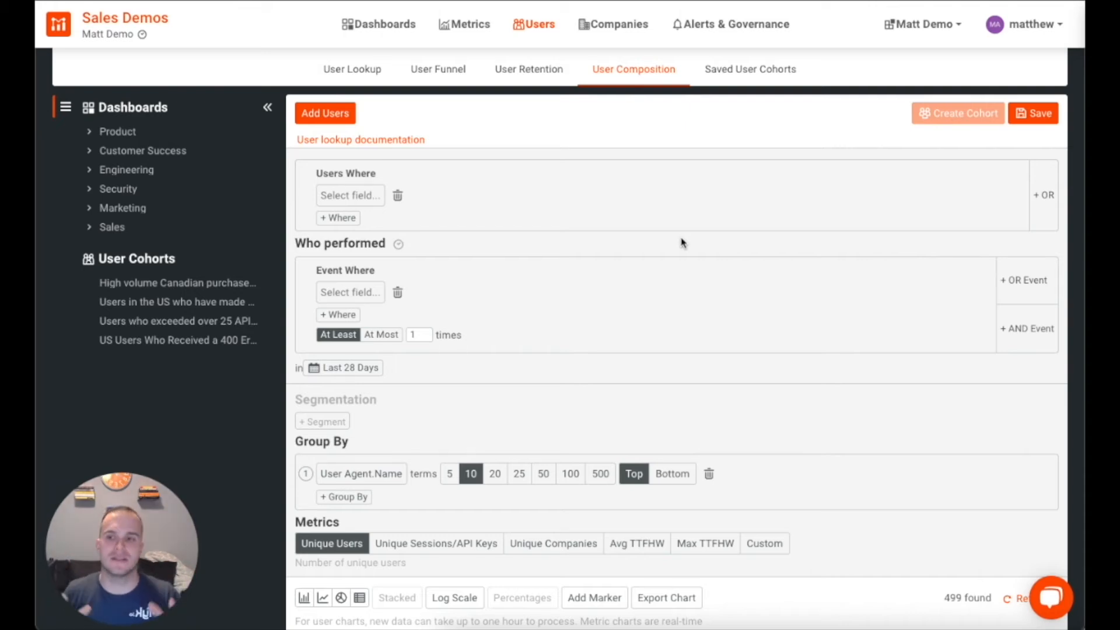
left_click(346, 197)
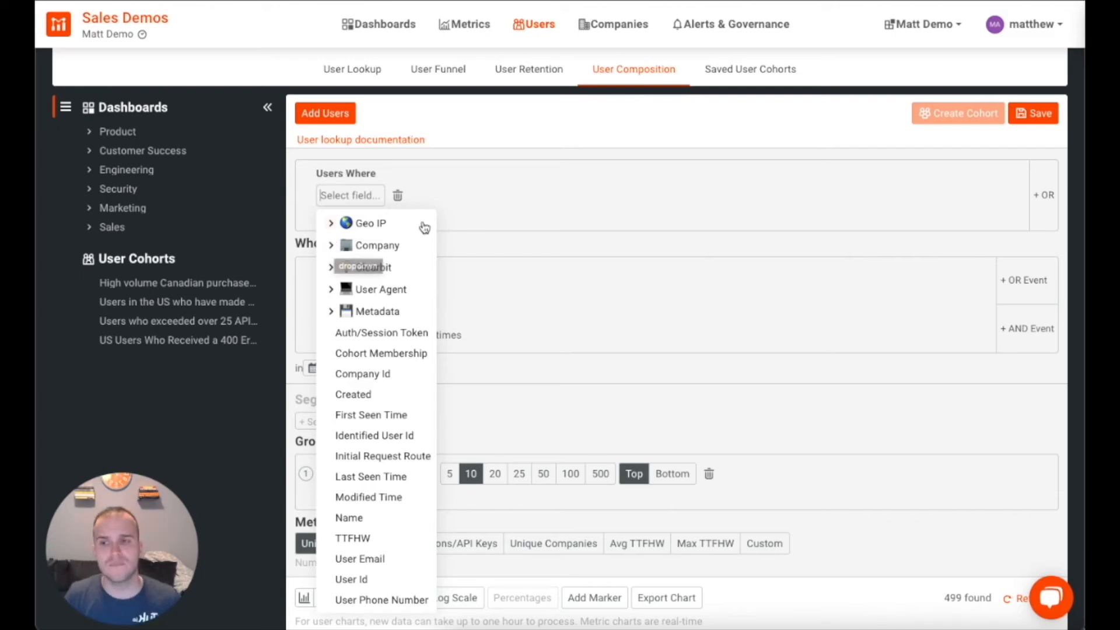
left_click(532, 211)
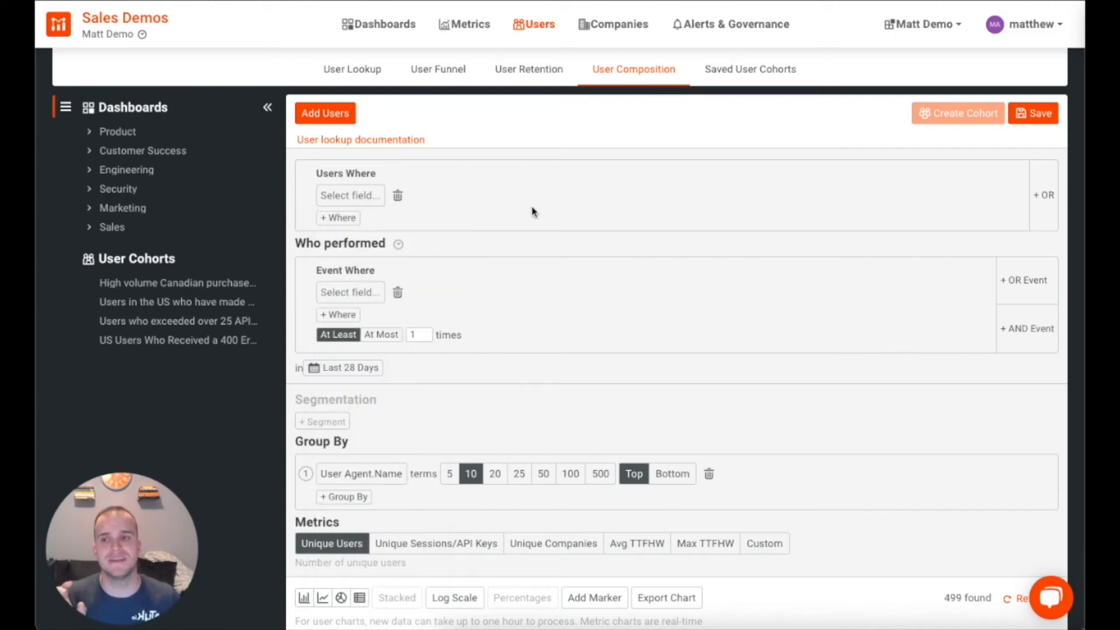
left_click(365, 201)
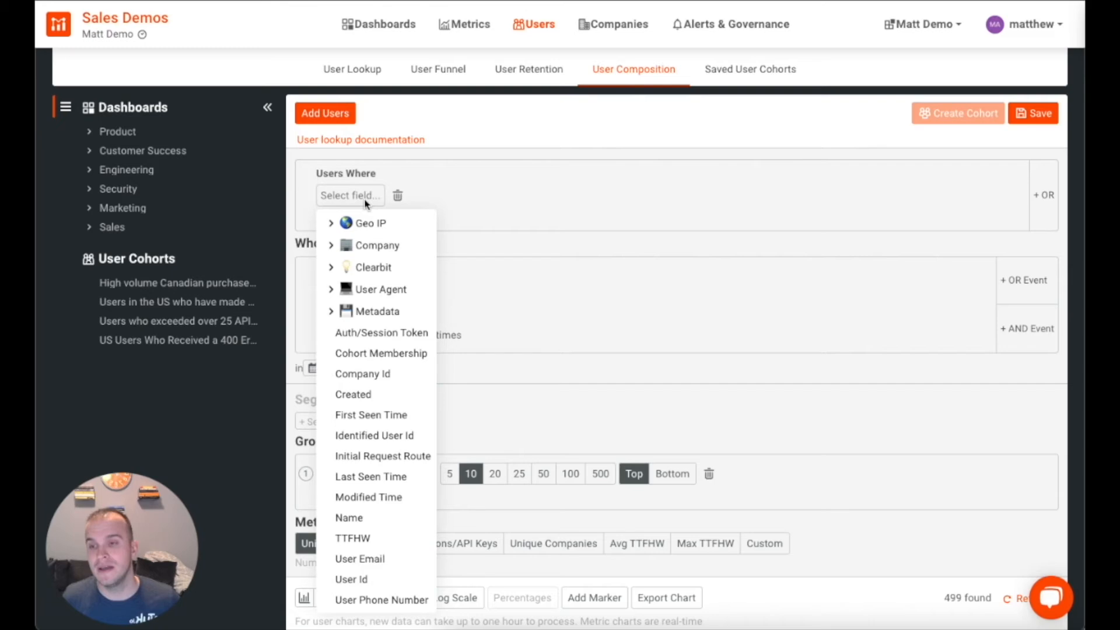
left_click(330, 245)
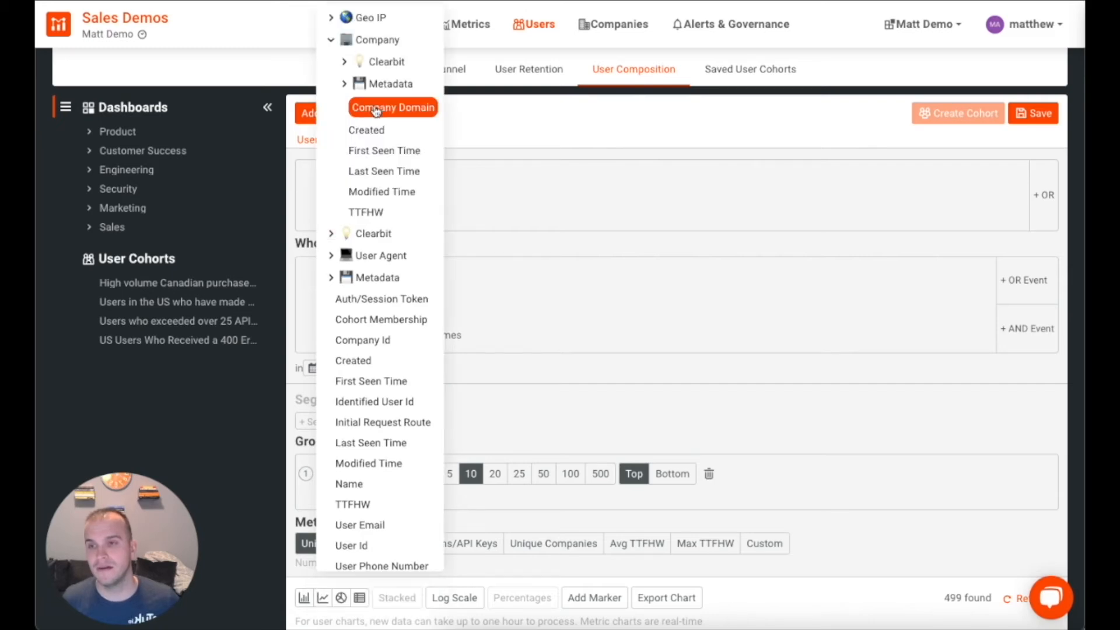
left_click(373, 107)
left_click(498, 200)
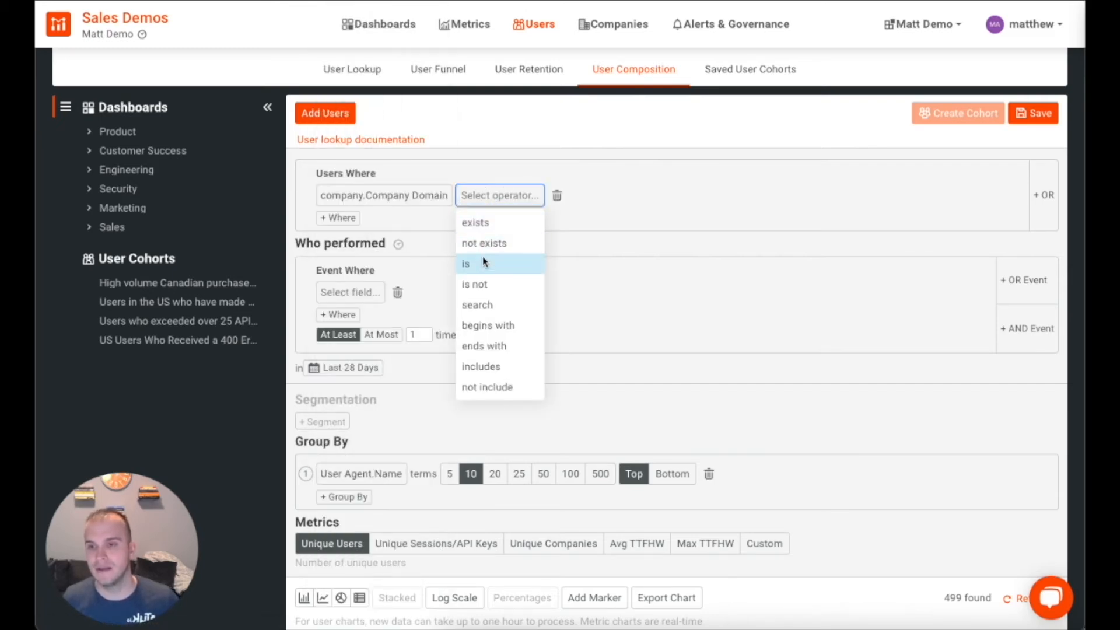
left_click(481, 261)
left_click(510, 195)
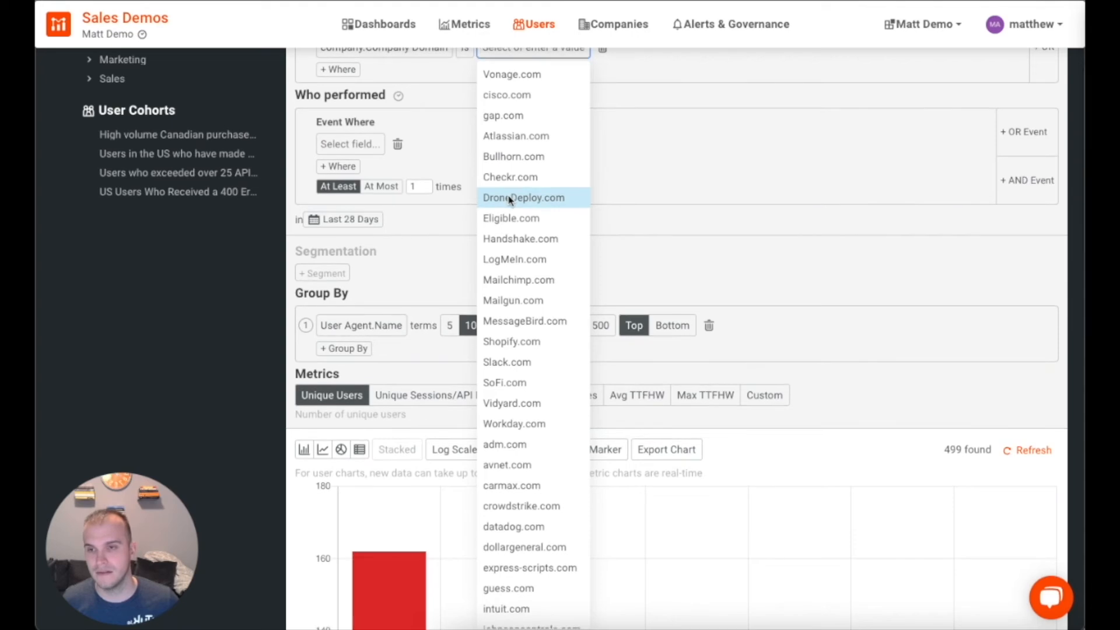
left_click(512, 115)
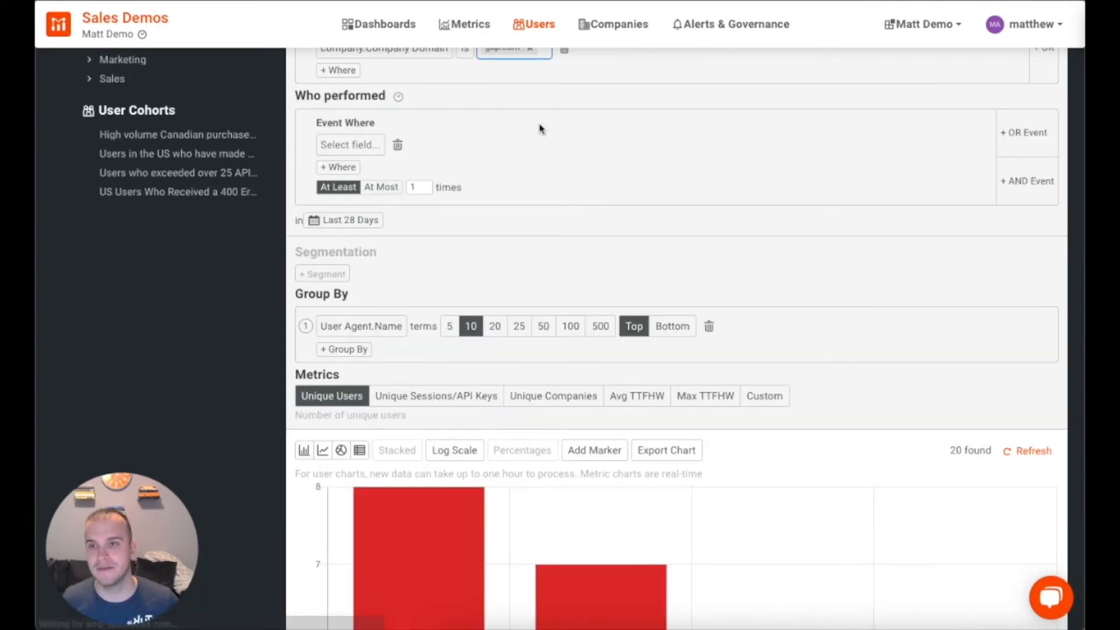
scroll(846, 263, "down", 10)
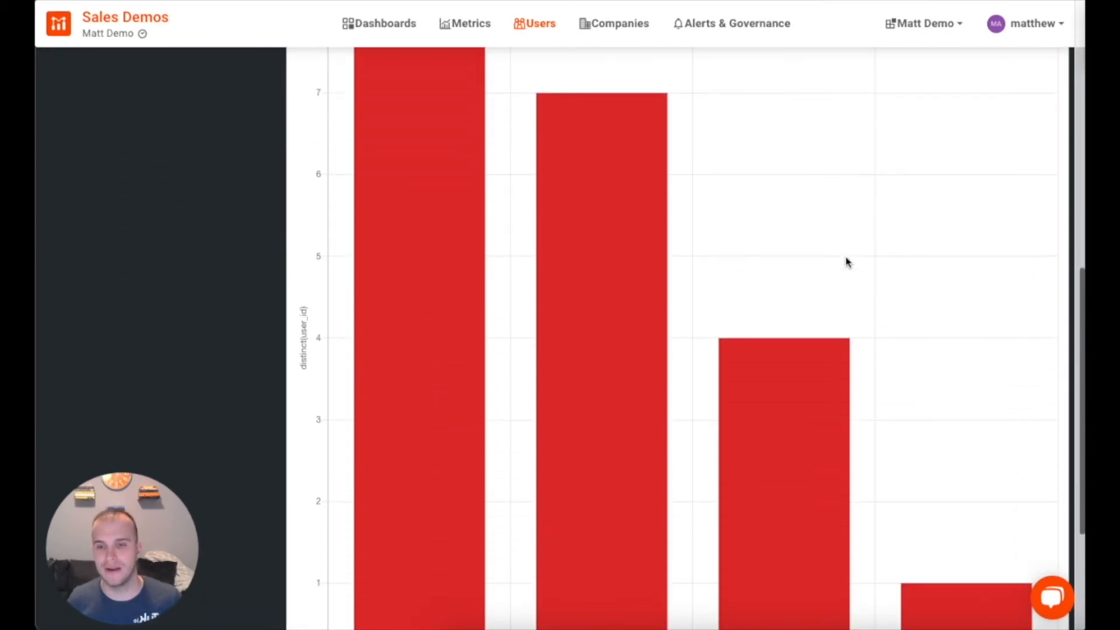
scroll(844, 257, "down", 2)
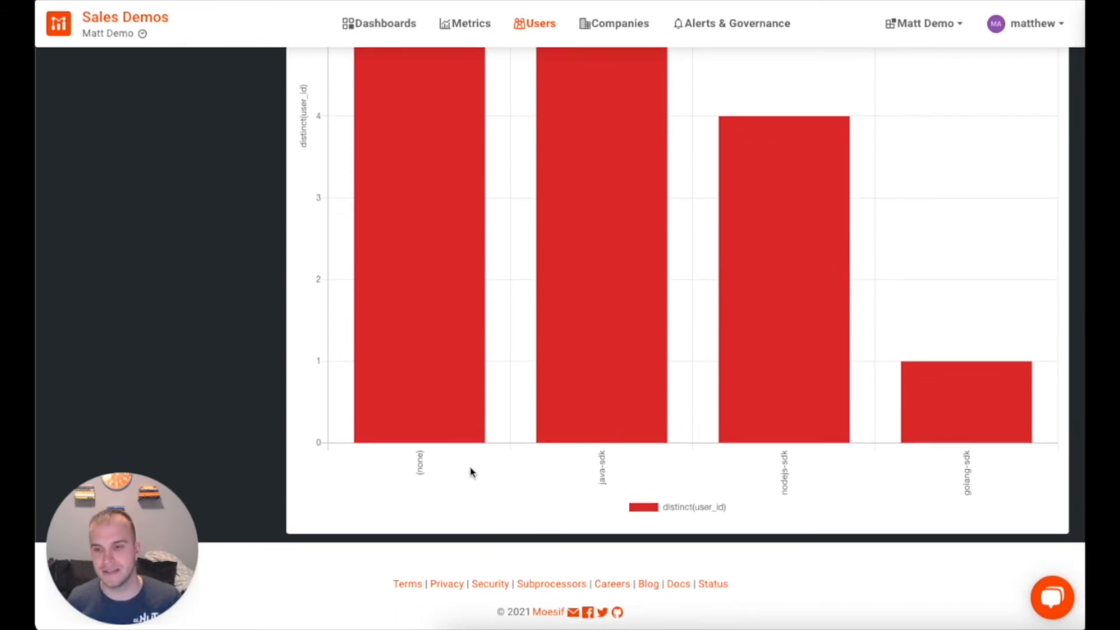
scroll(589, 369, "up", 10)
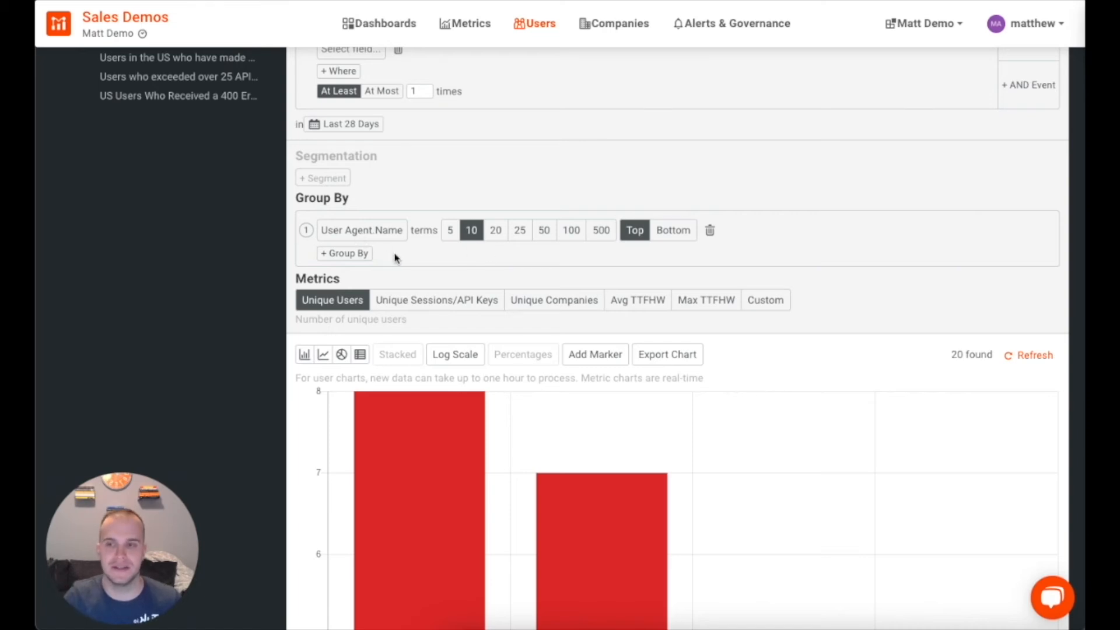
scroll(522, 263, "down", 1)
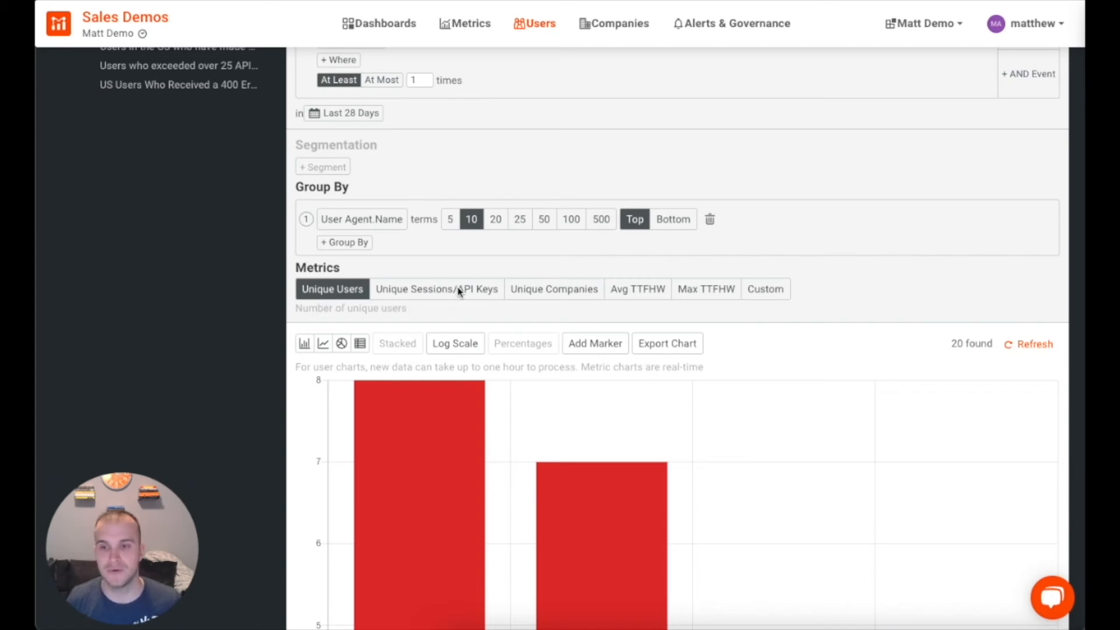
scroll(532, 388, "down", 5)
scroll(533, 388, "down", 4)
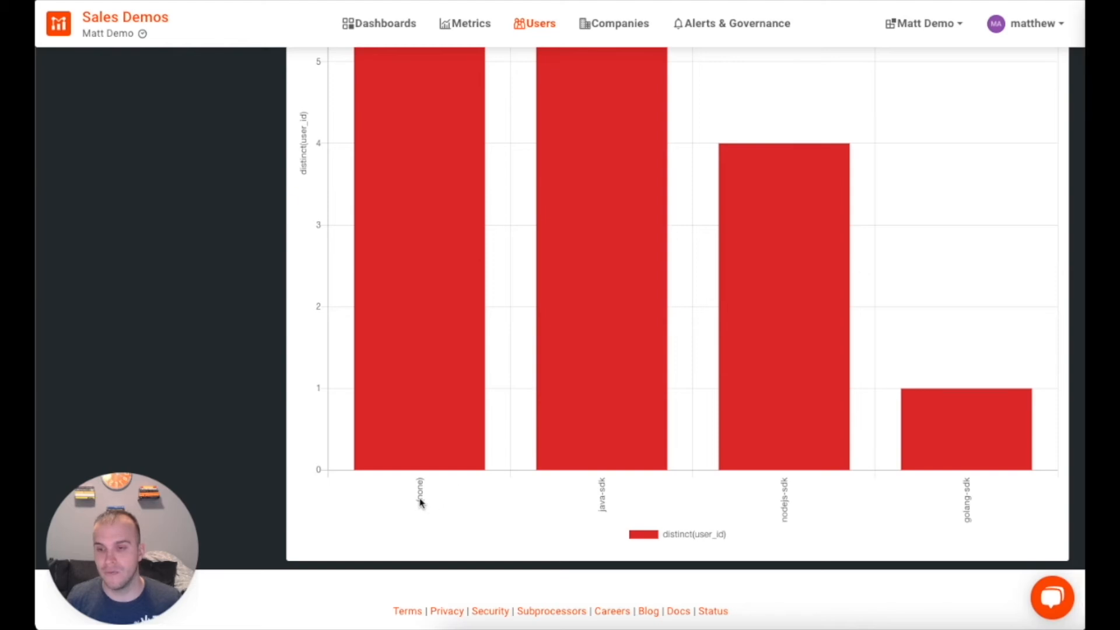
scroll(433, 449, "up", 1)
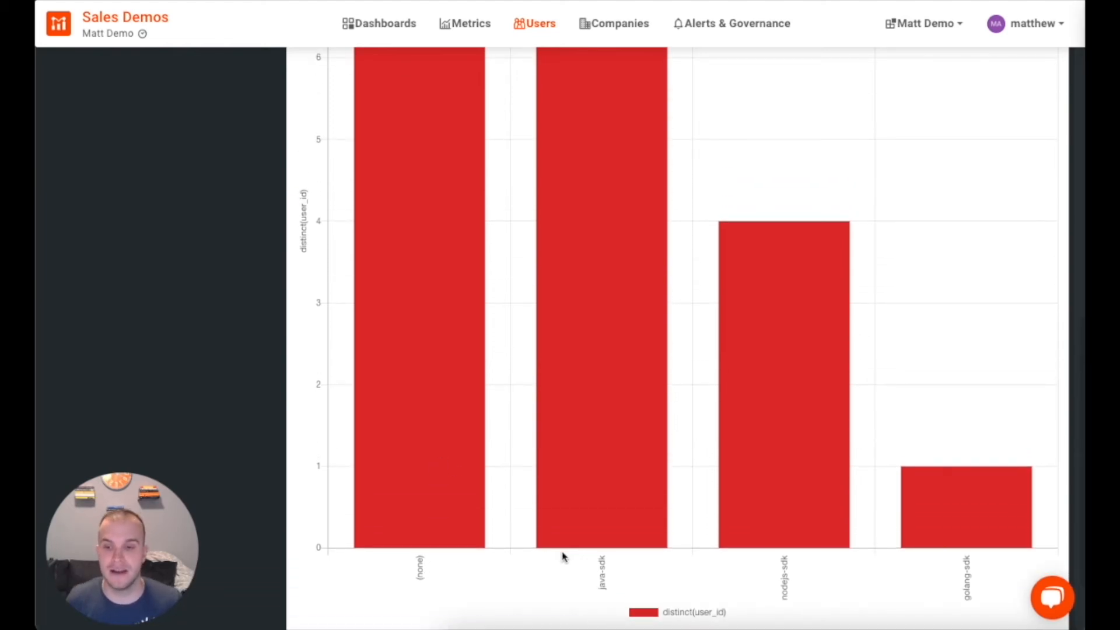
scroll(603, 577, "up", 2)
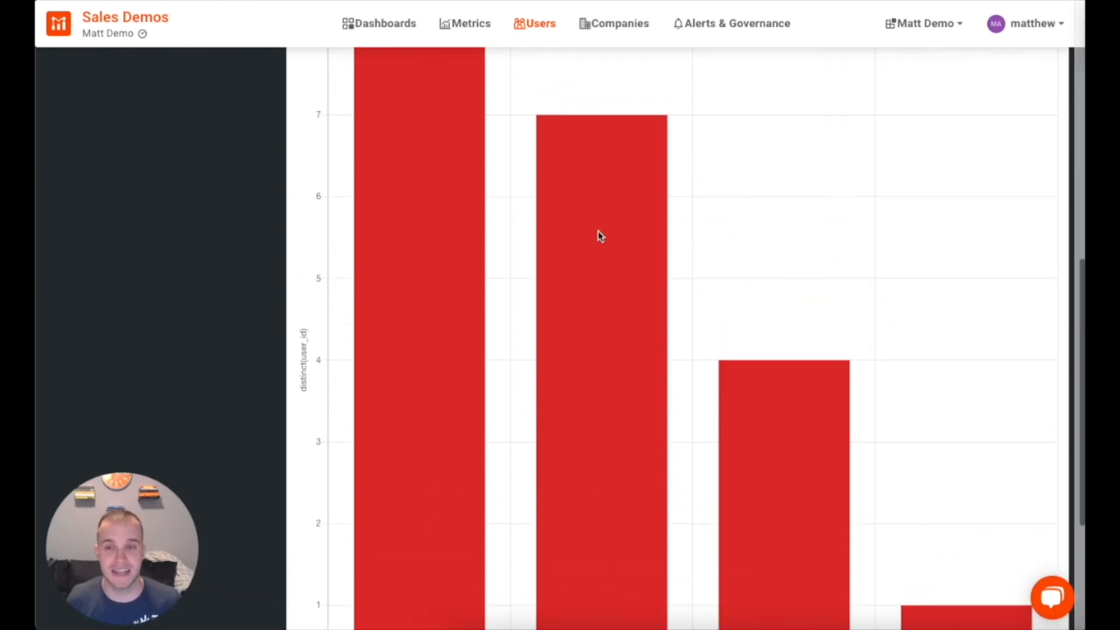
scroll(622, 365, "down", 4)
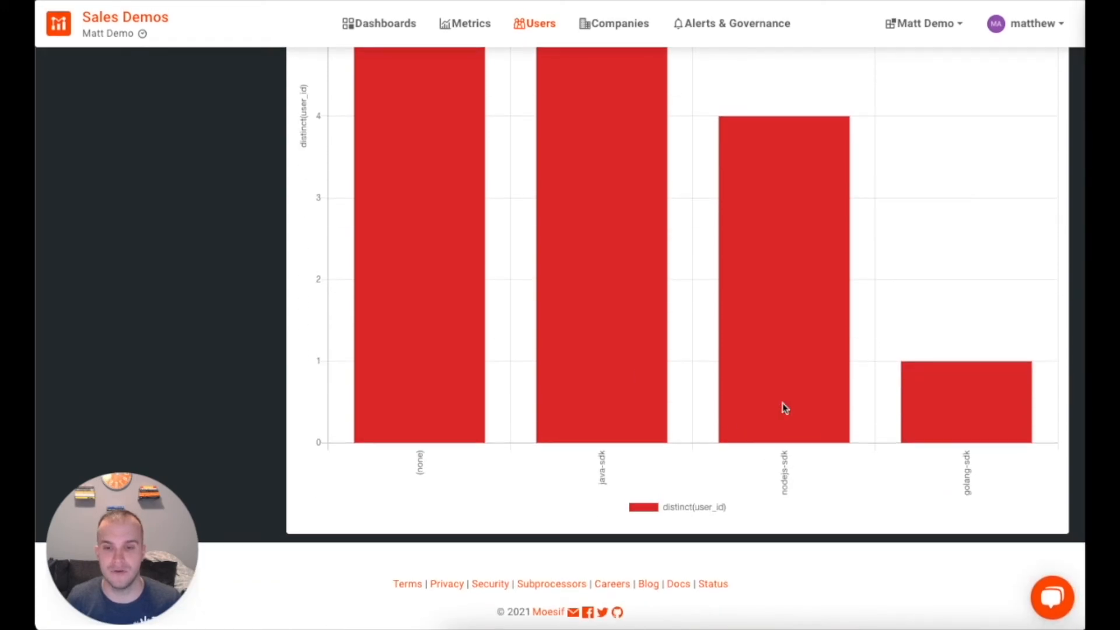
scroll(963, 417, "up", 9)
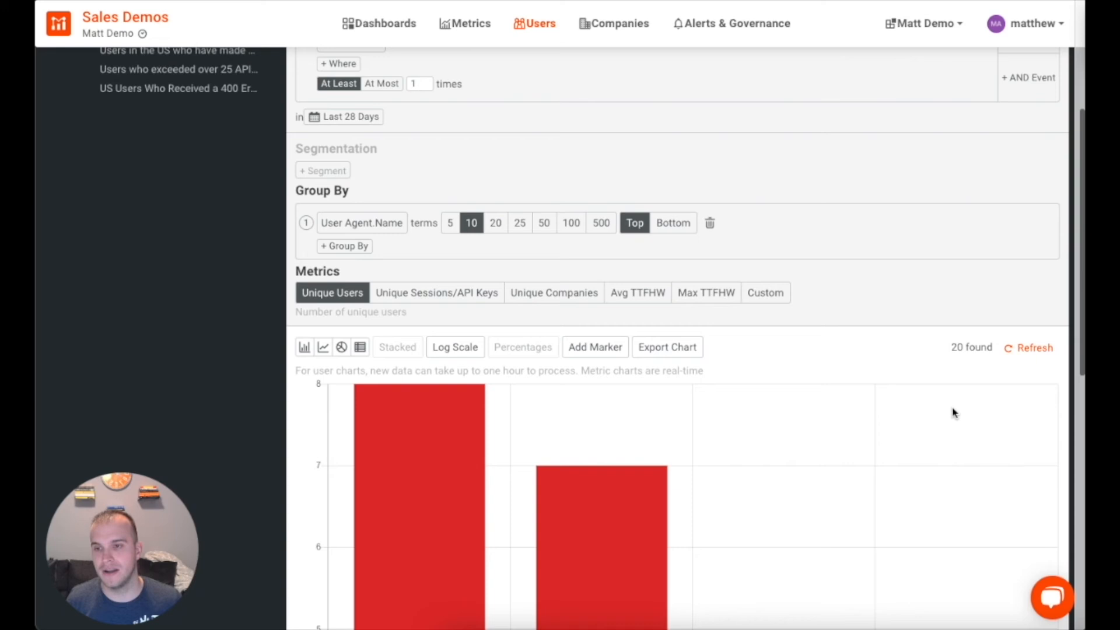
scroll(954, 412, "down", 1)
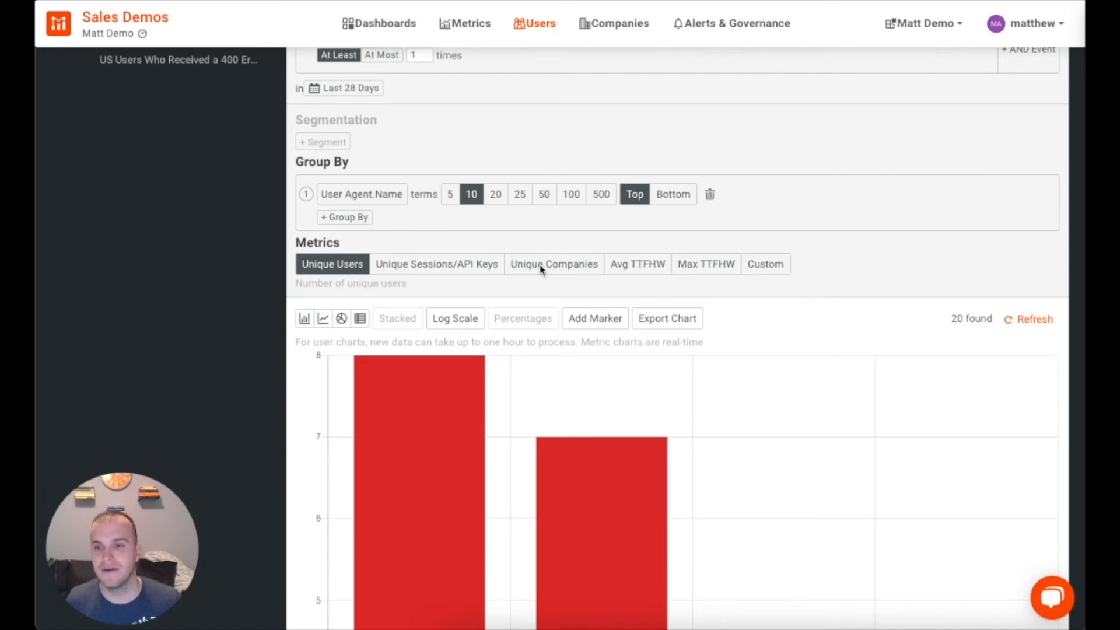
scroll(411, 336, "down", 1)
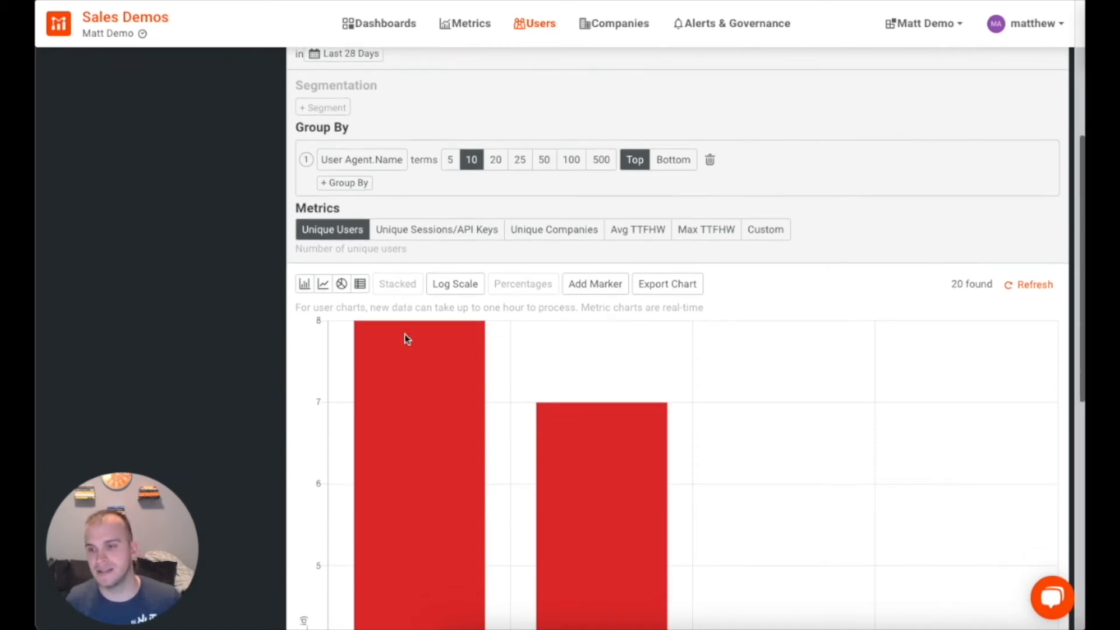
scroll(325, 418, "down", 2)
scroll(325, 417, "down", 6)
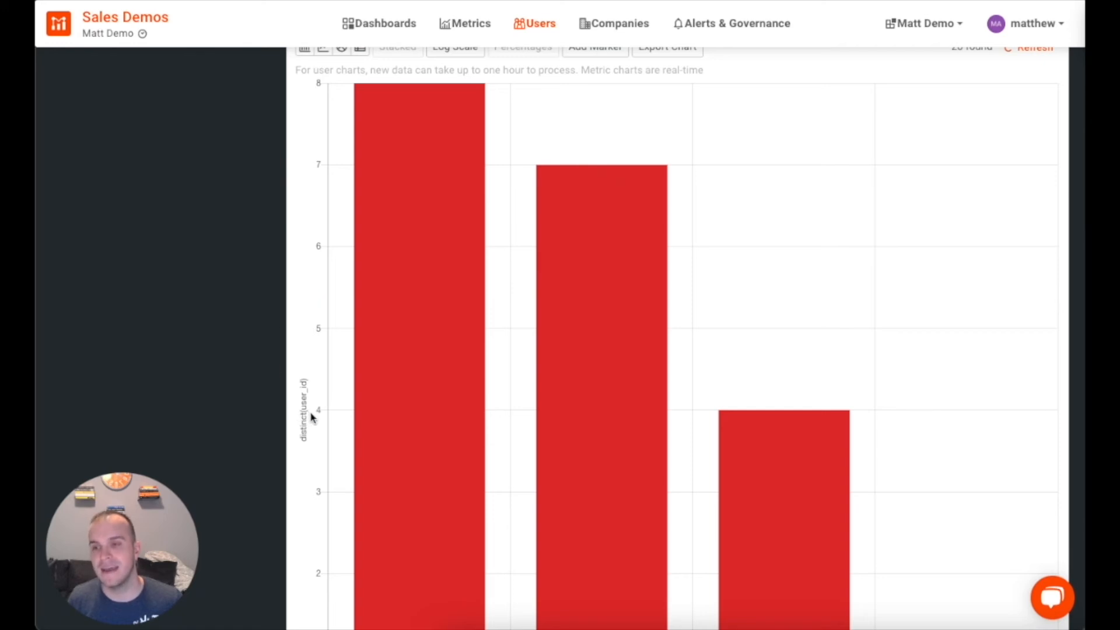
scroll(309, 373, "up", 5)
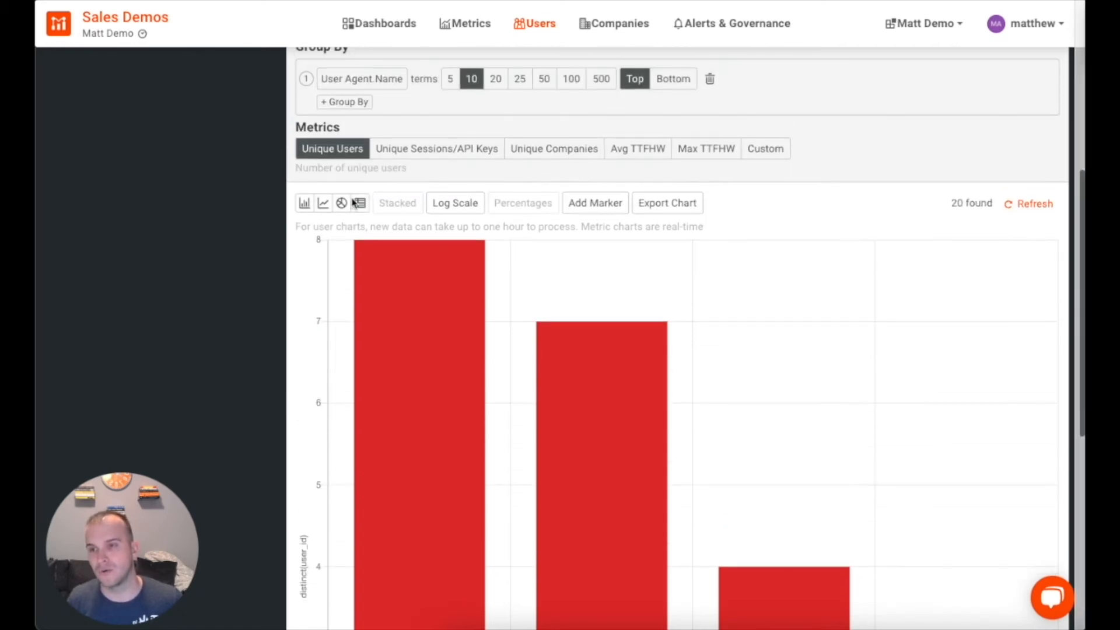
Step: Switch the gap.com User Composition metric to Unique Sessions/API Keys (java-sdk 28, (none) 22)
left_click(438, 151)
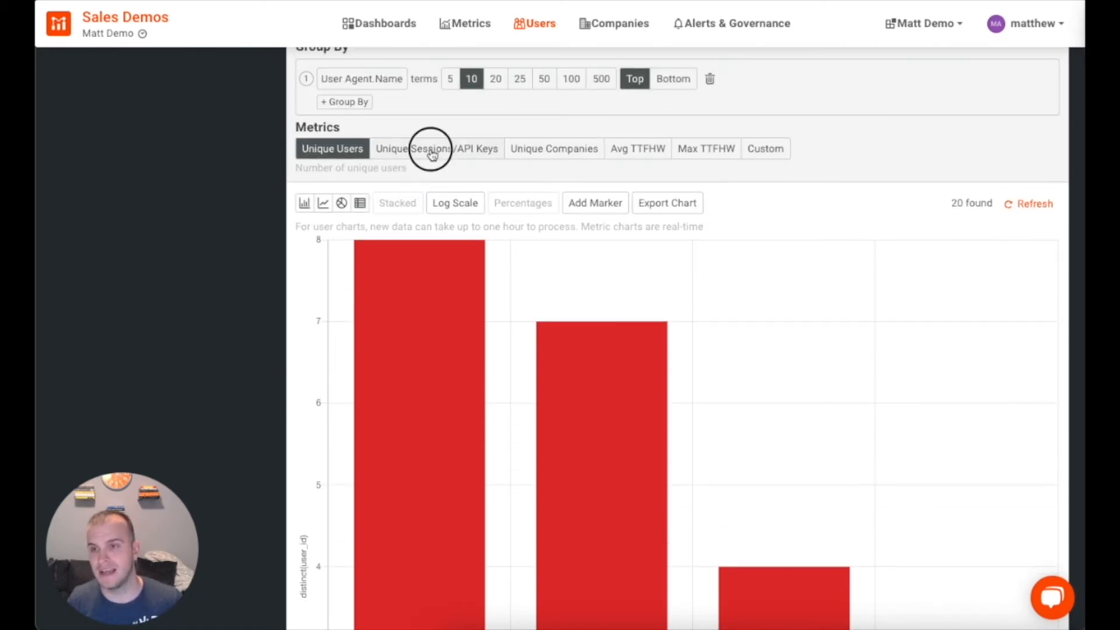
scroll(500, 350, "down", 8)
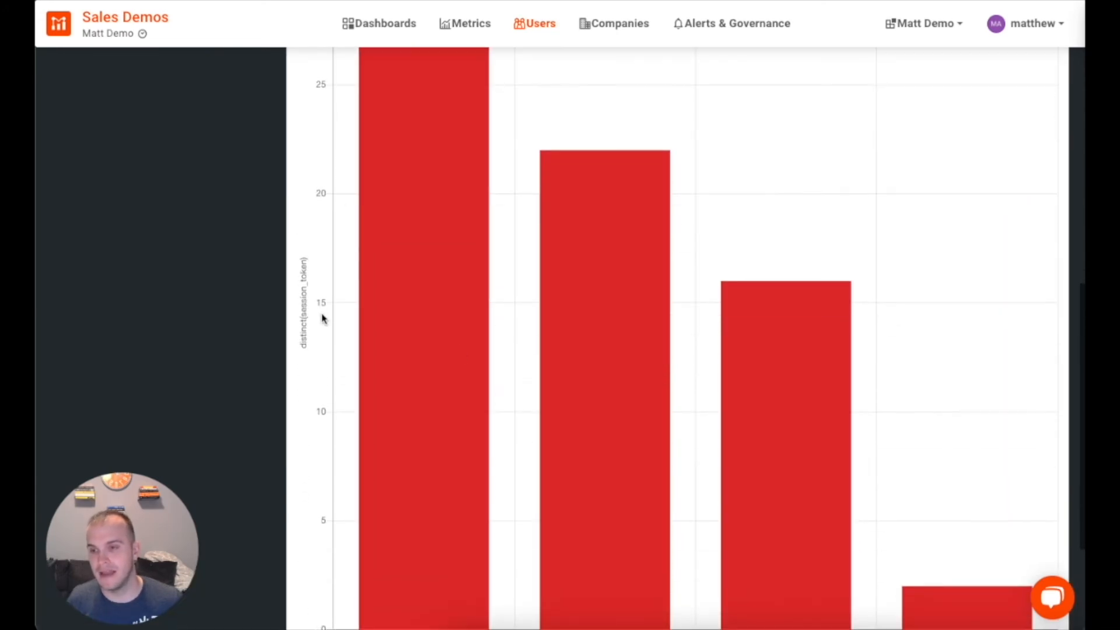
scroll(518, 330, "up", 4)
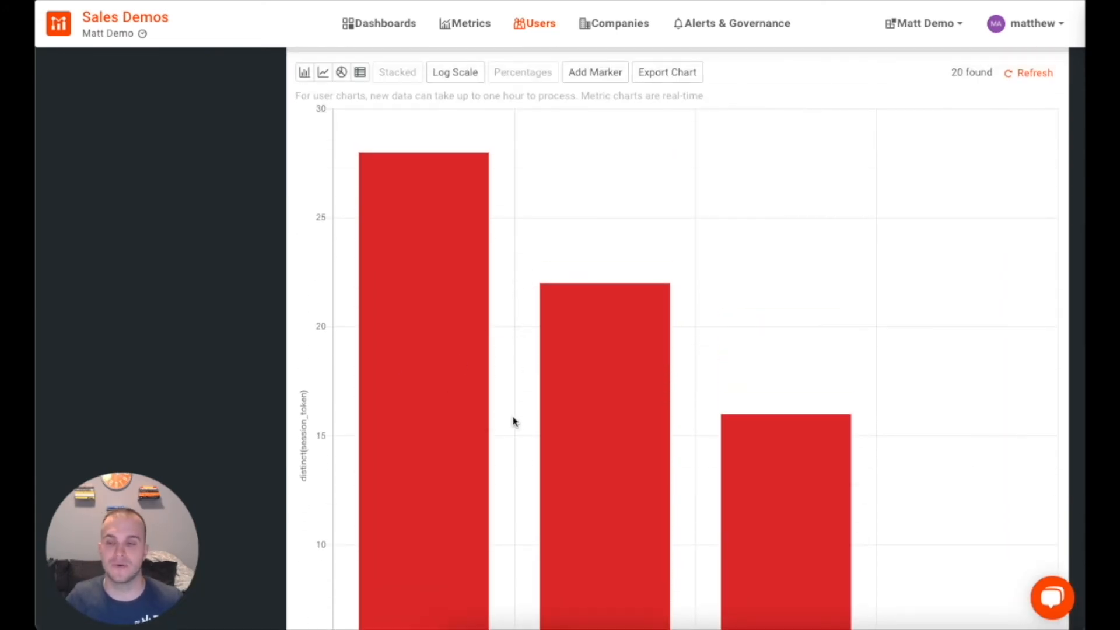
scroll(513, 419, "up", 3)
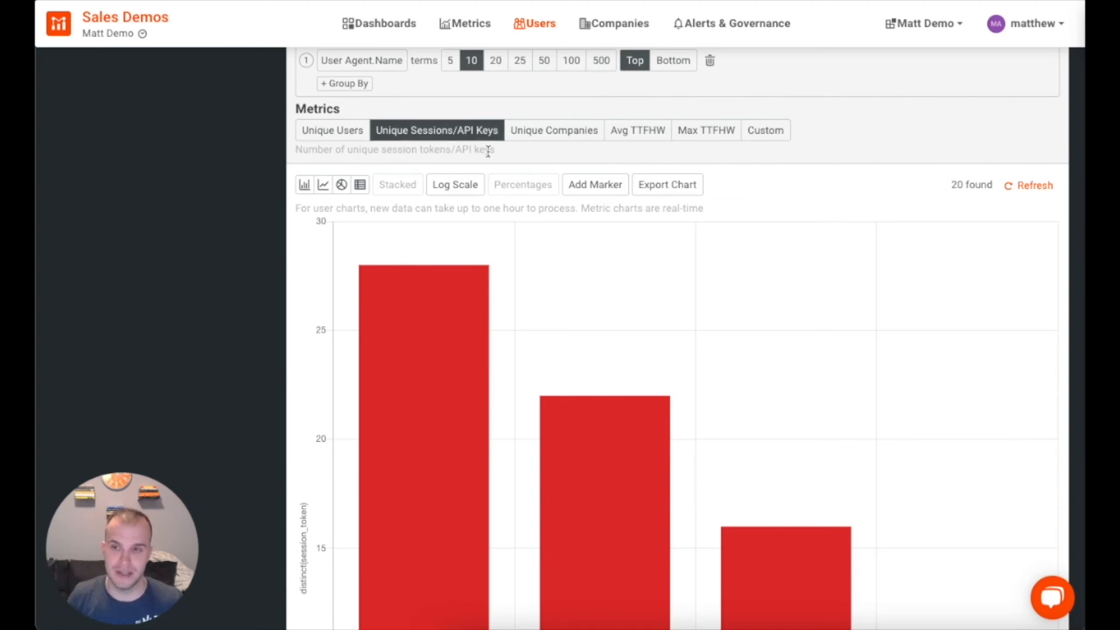
mouse_move(398, 279)
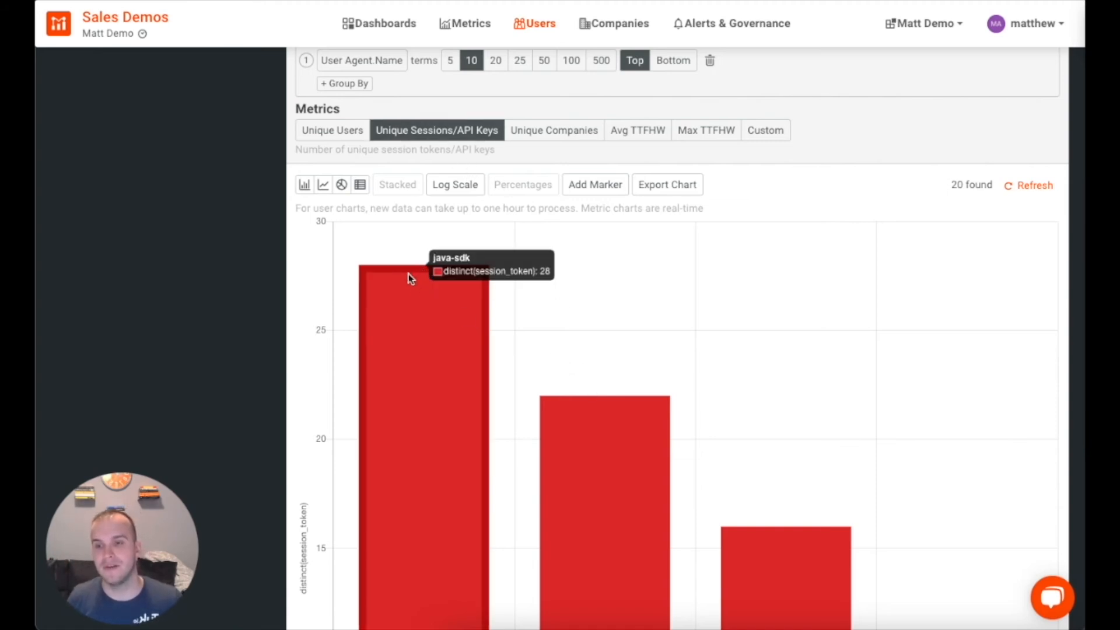
scroll(593, 391, "down", 10)
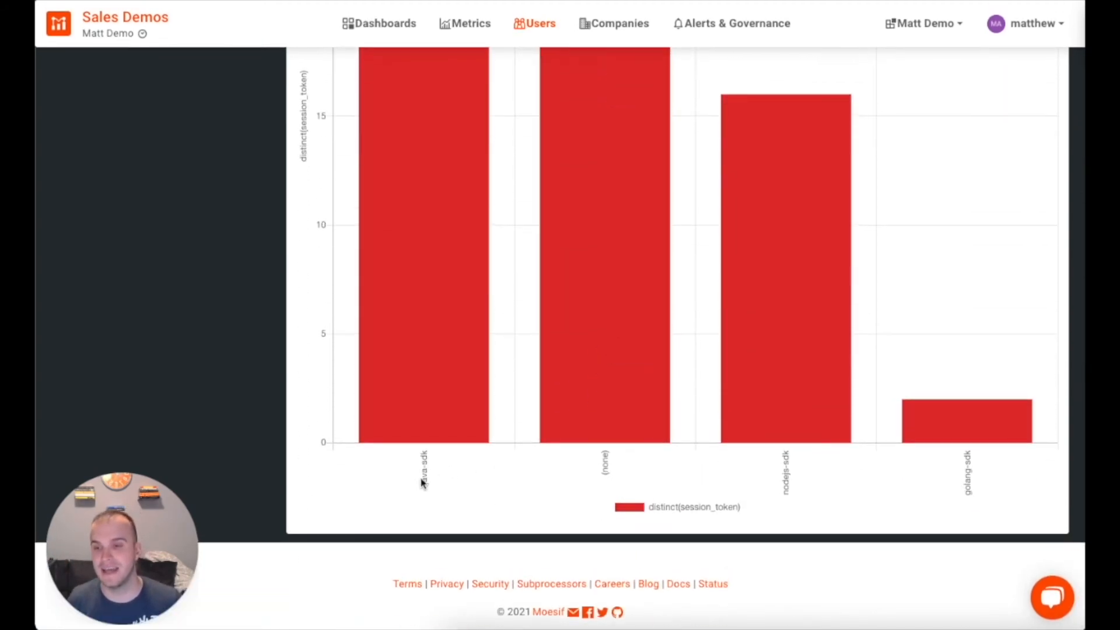
scroll(440, 407, "up", 9)
scroll(426, 365, "up", 2)
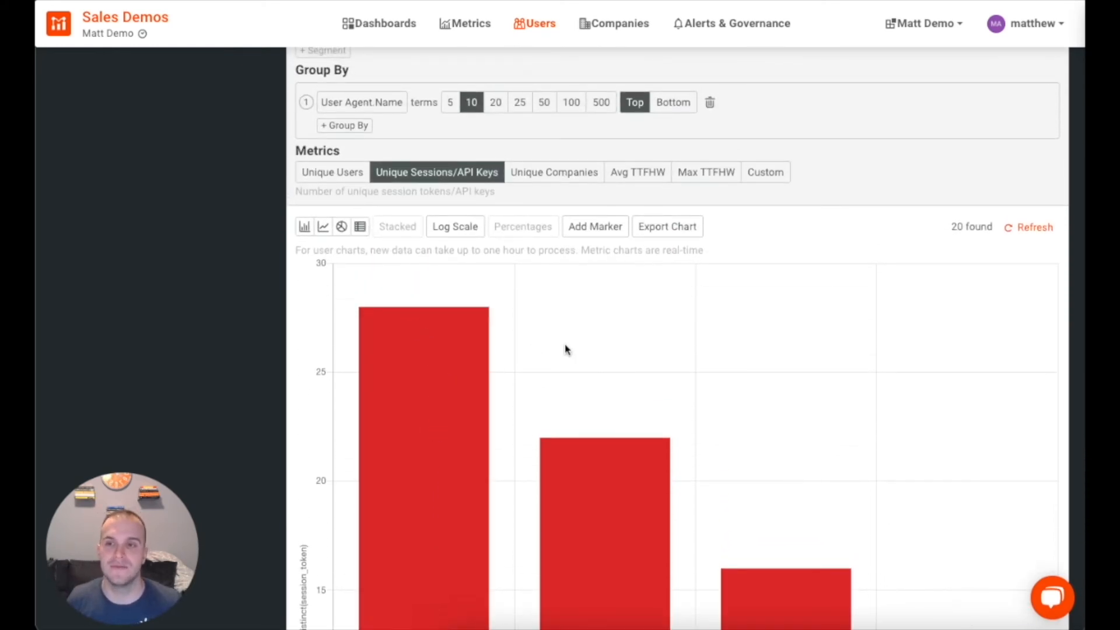
scroll(565, 350, "up", 4)
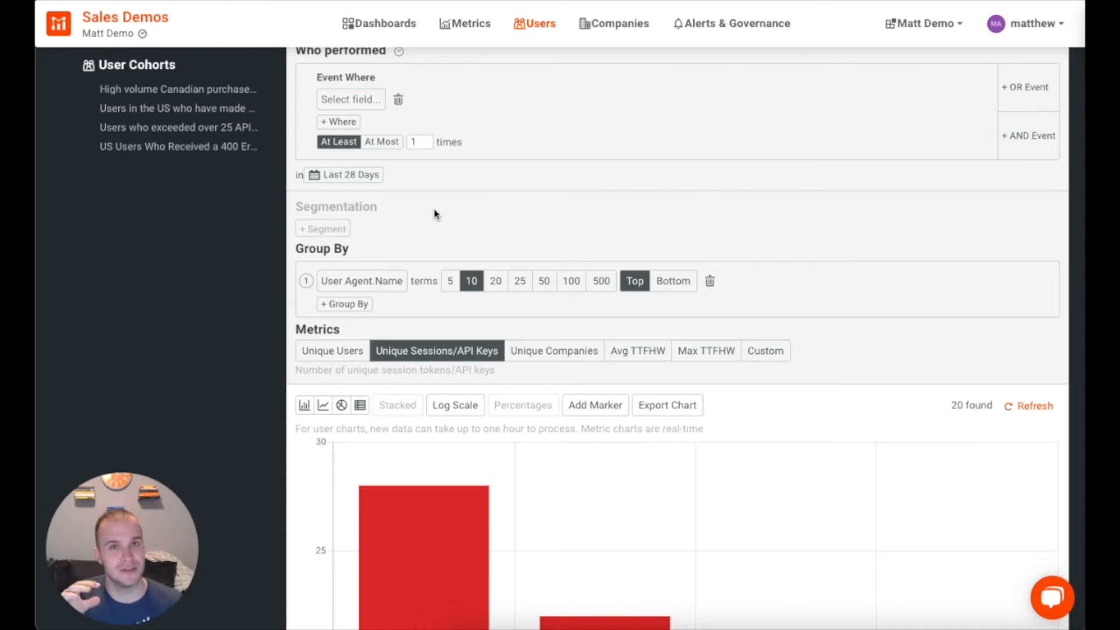
Step: Filter users by Geo IP Country Code is US
scroll(462, 211, "up", 3)
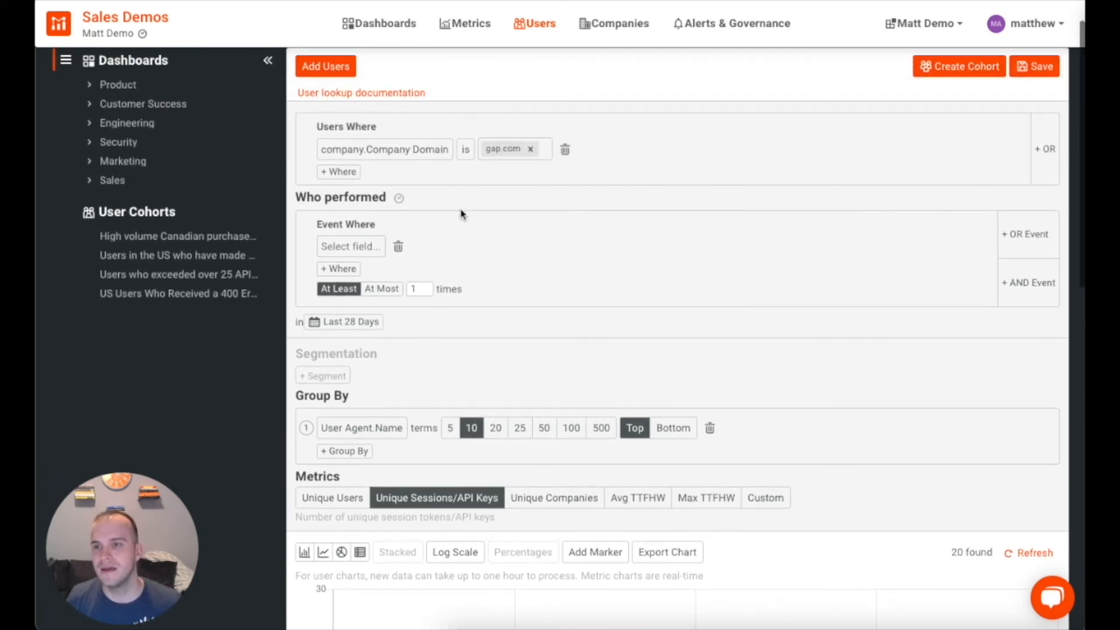
left_click(407, 150)
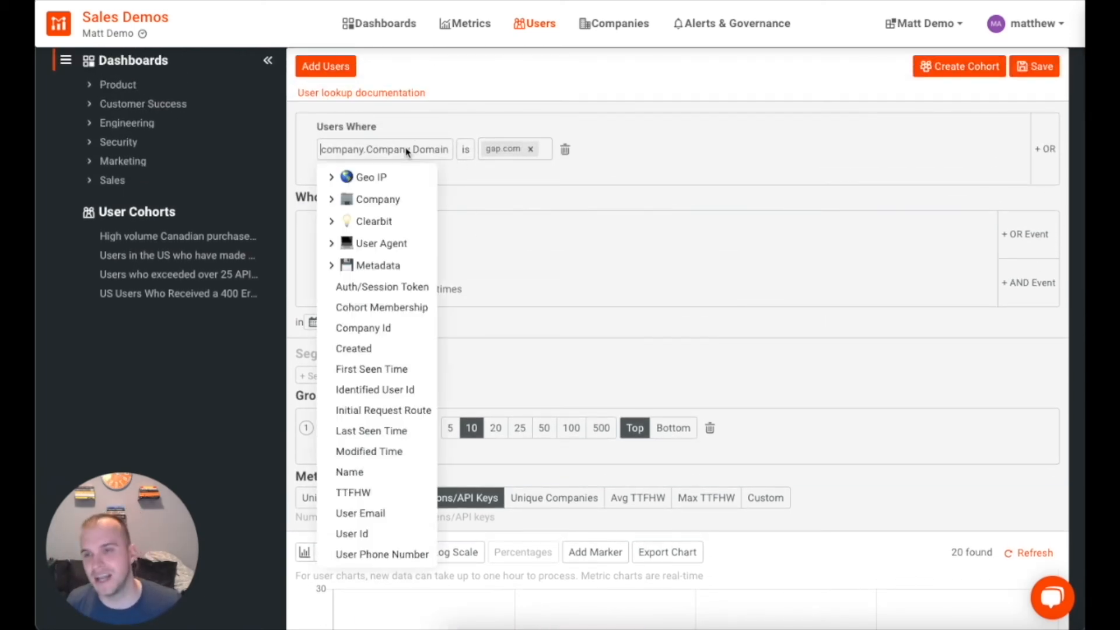
left_click(342, 184)
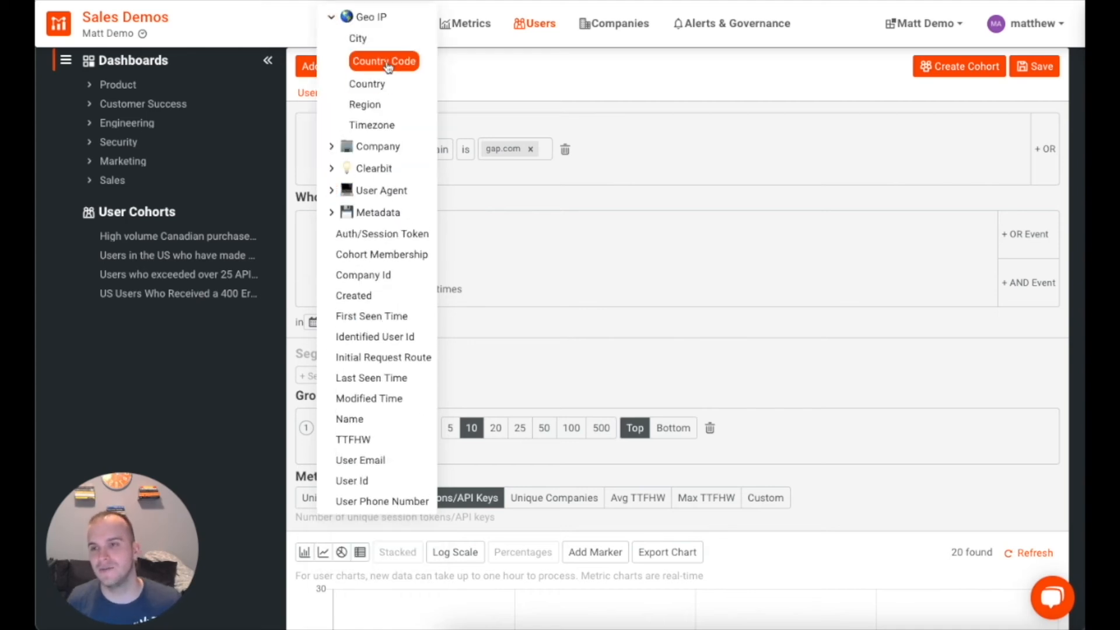
left_click(388, 58)
left_click(464, 150)
left_click(457, 215)
left_click(473, 150)
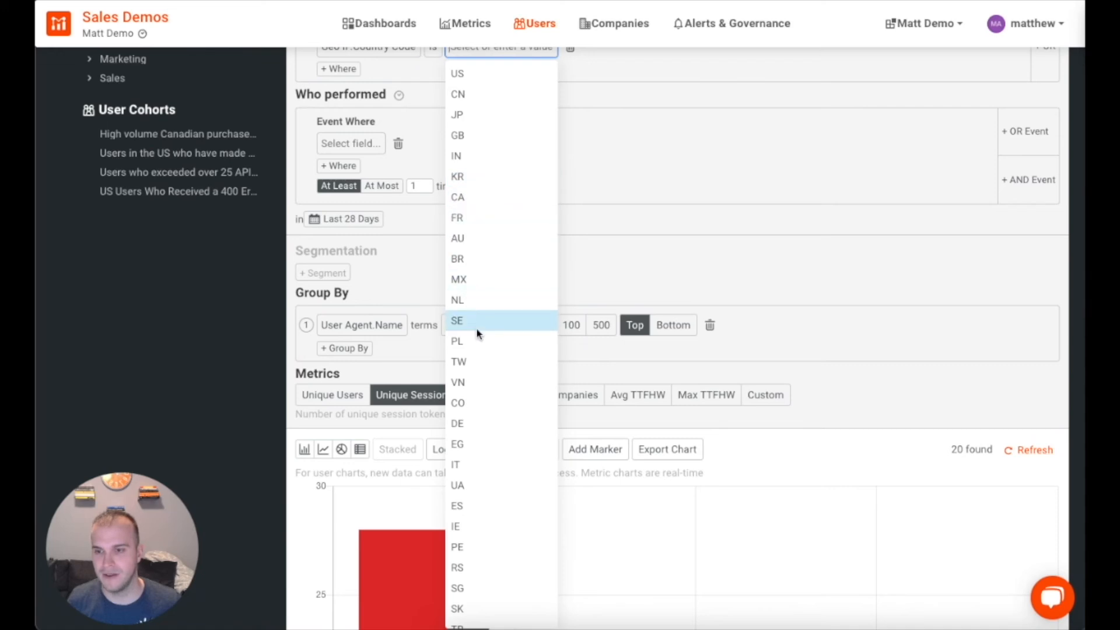
type("us")
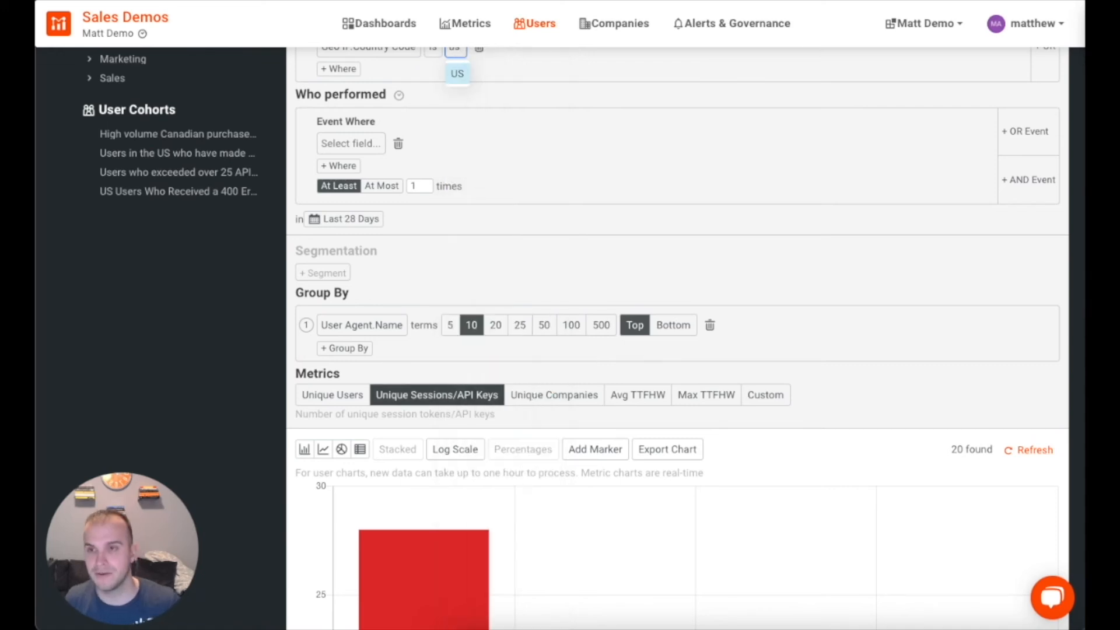
left_click(461, 76)
scroll(514, 163, "up", 1)
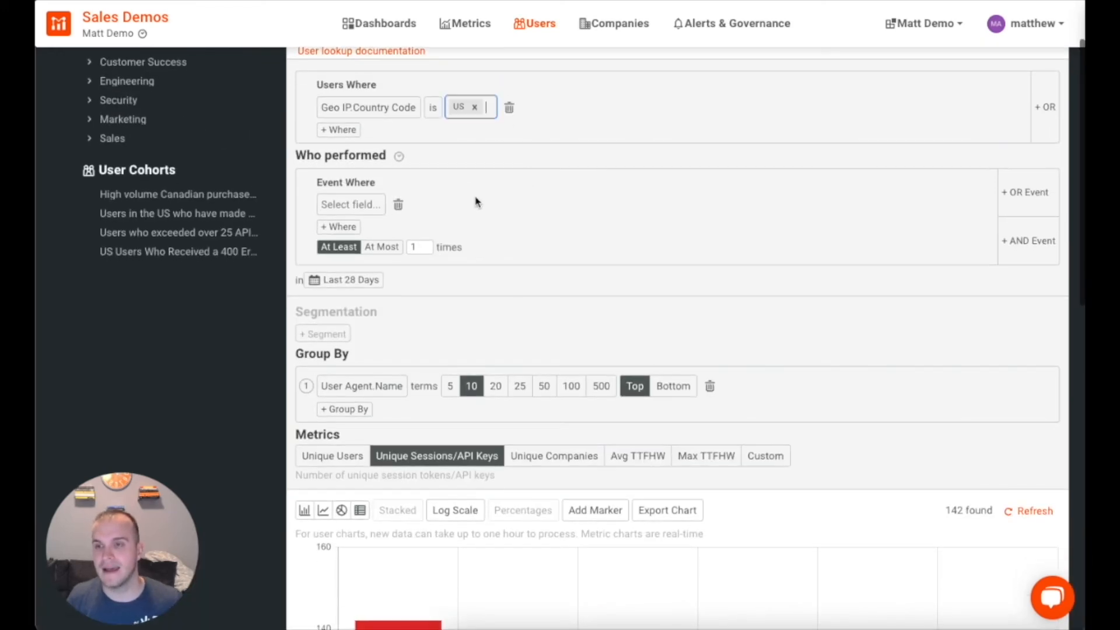
Step: Add an event condition requiring Response Status Code is 400 Bad Request
left_click(358, 208)
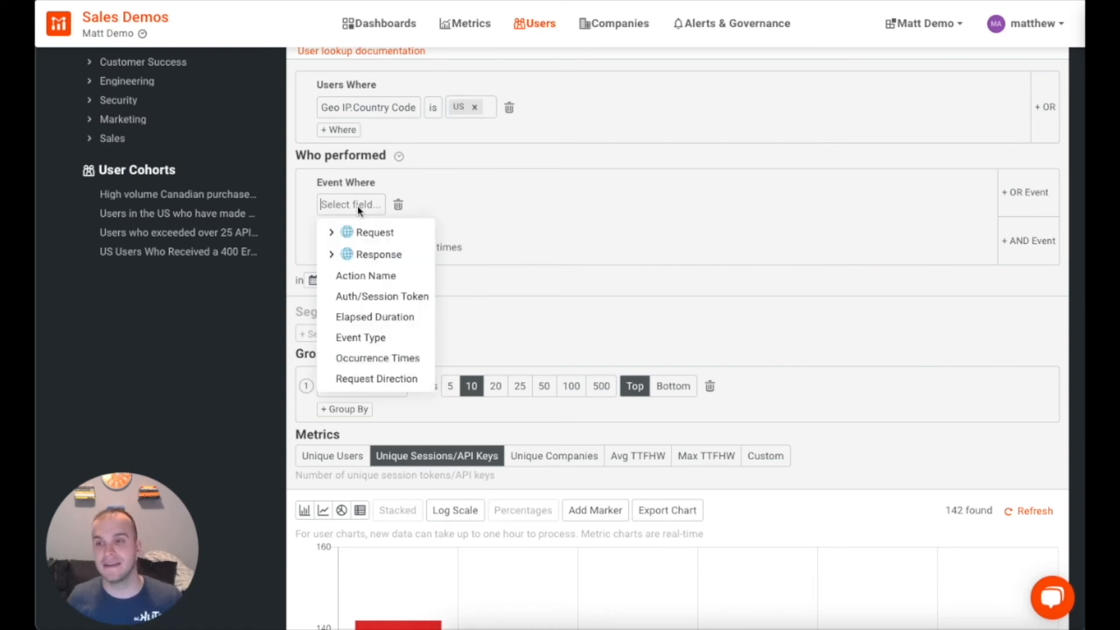
left_click(331, 254)
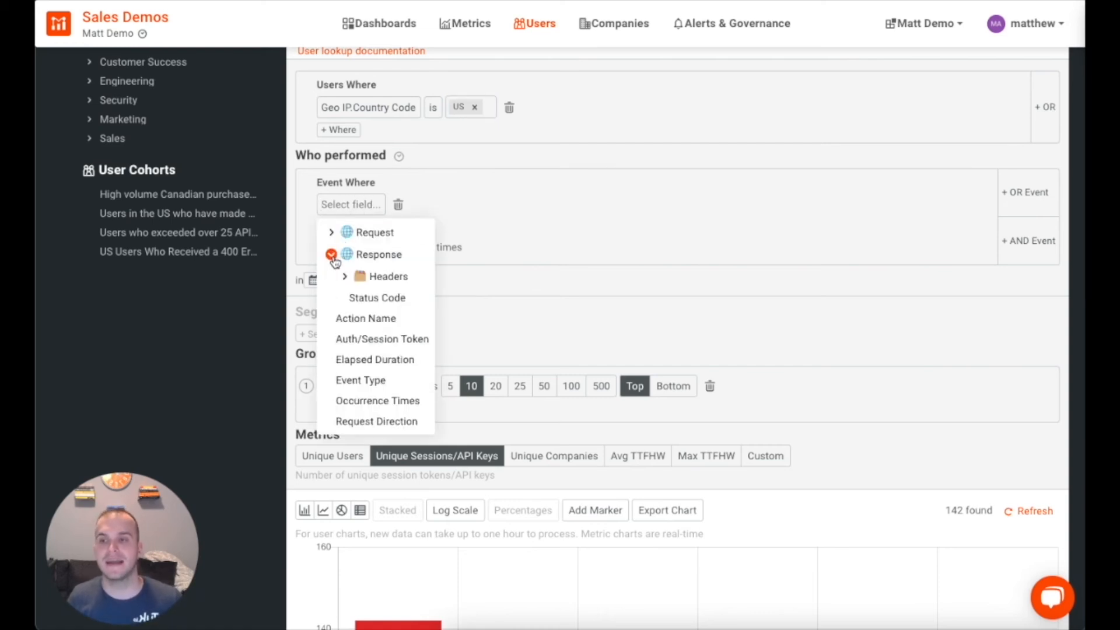
left_click(366, 301)
left_click(441, 210)
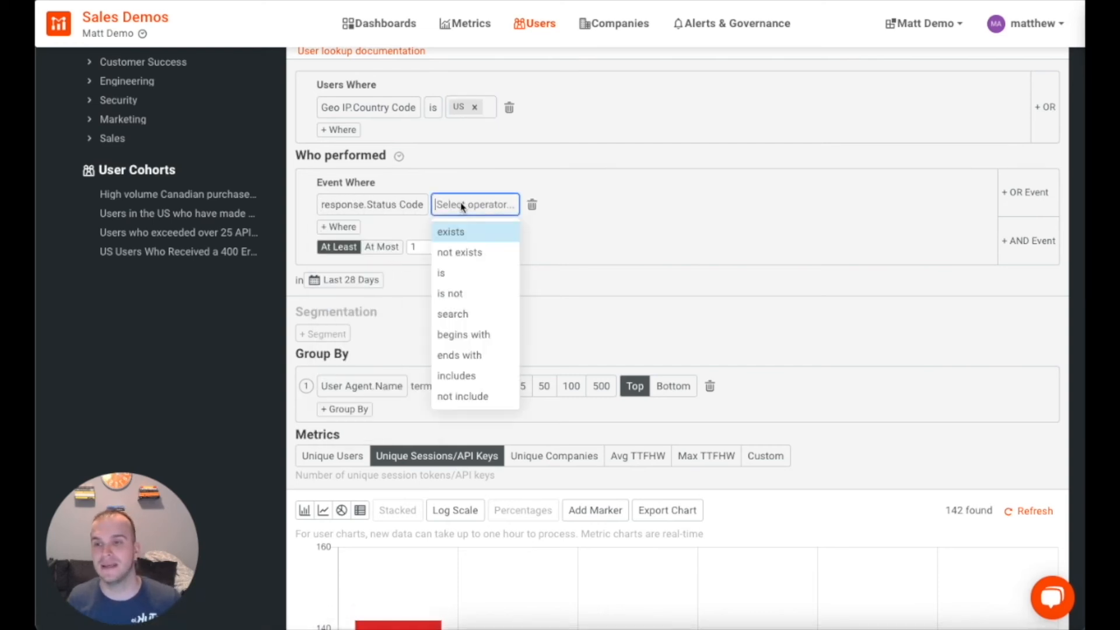
left_click(449, 281)
left_click(491, 211)
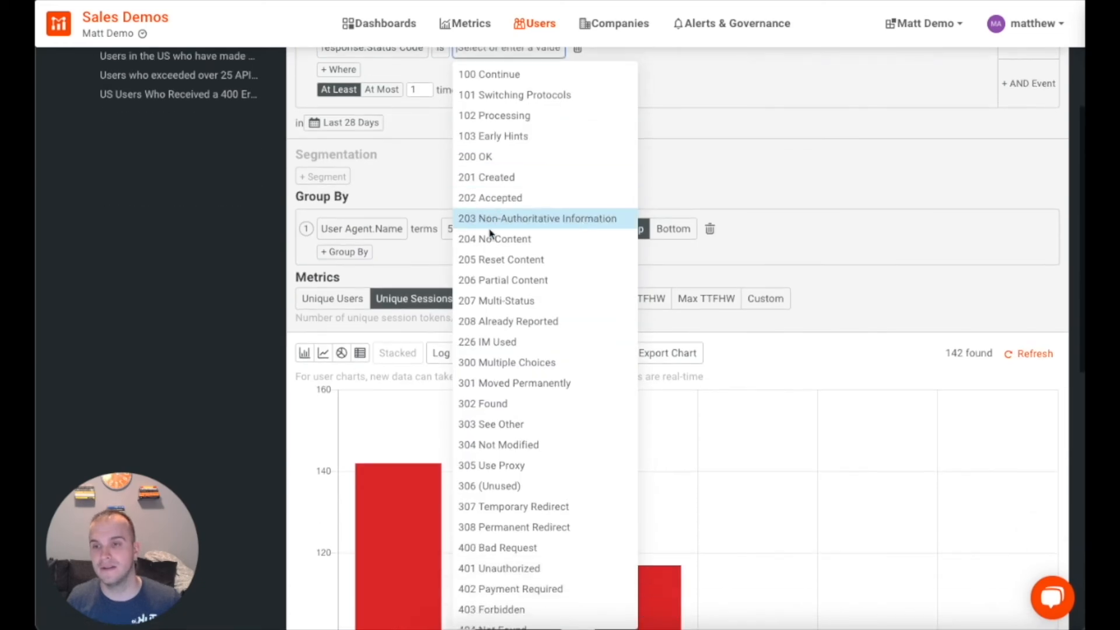
scroll(535, 467, "down", 2)
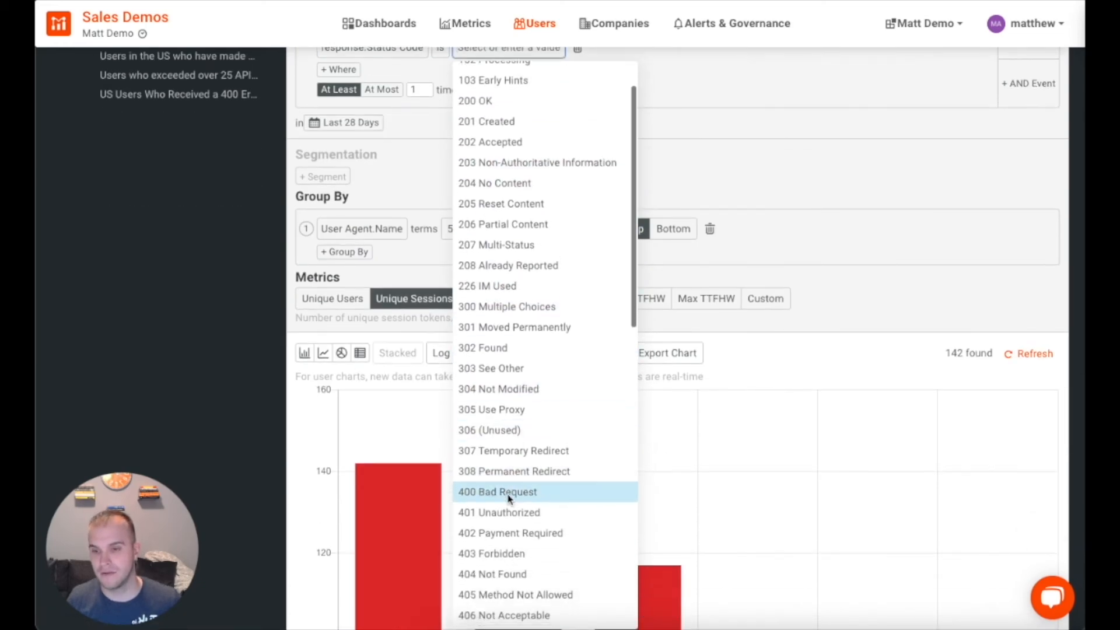
left_click(508, 494)
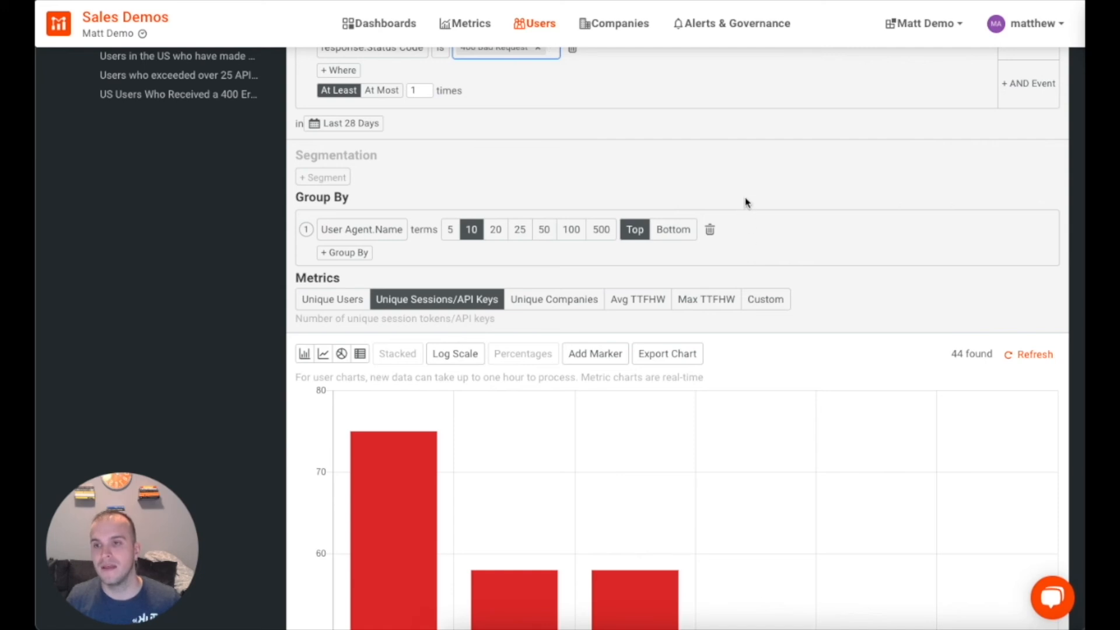
scroll(741, 204, "up", 1)
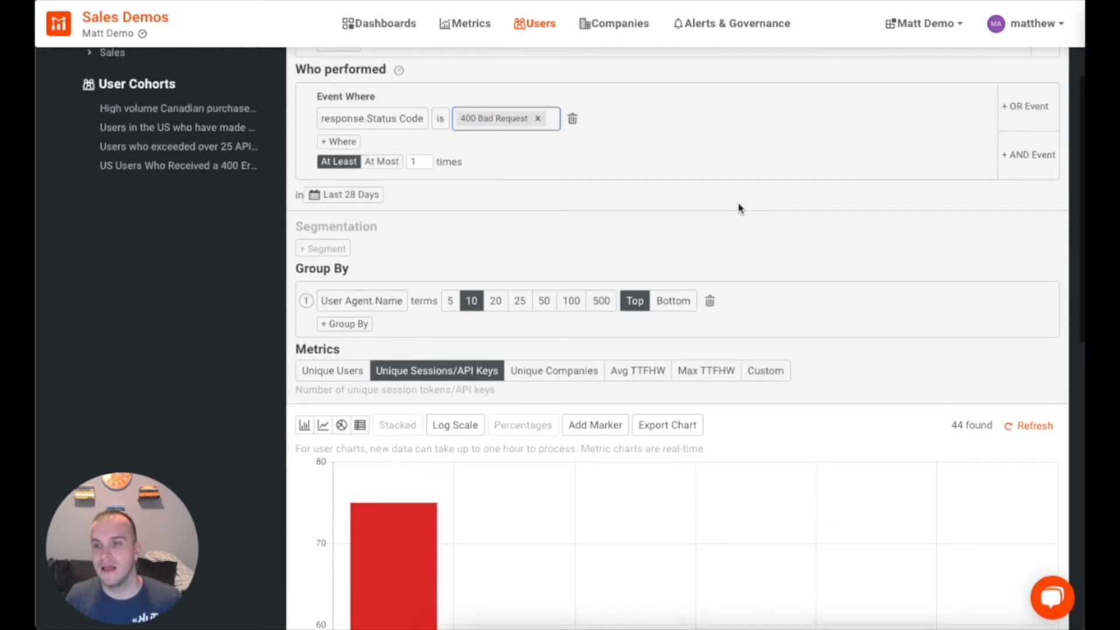
Step: Set the chart's time range to Last 12 weeks
left_click(353, 202)
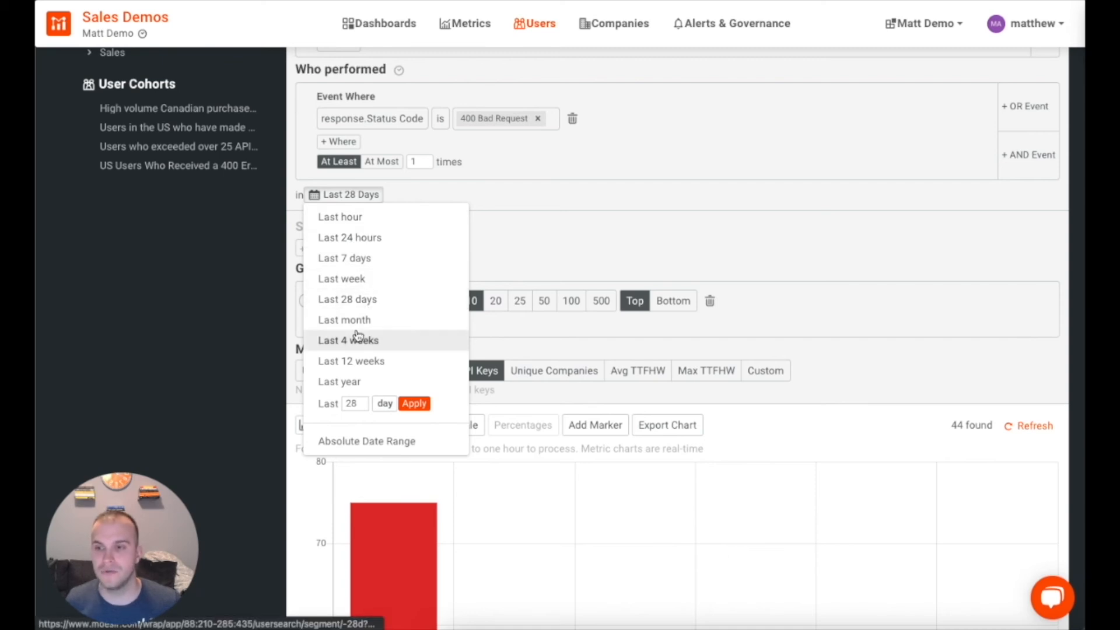
left_click(363, 361)
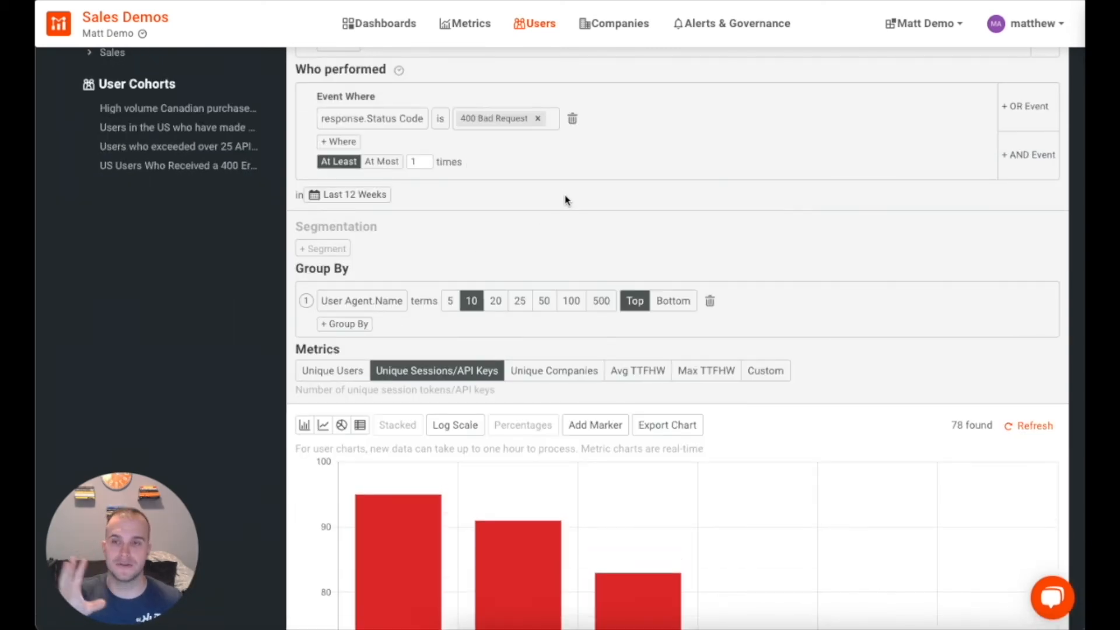
scroll(525, 193, "down", 3)
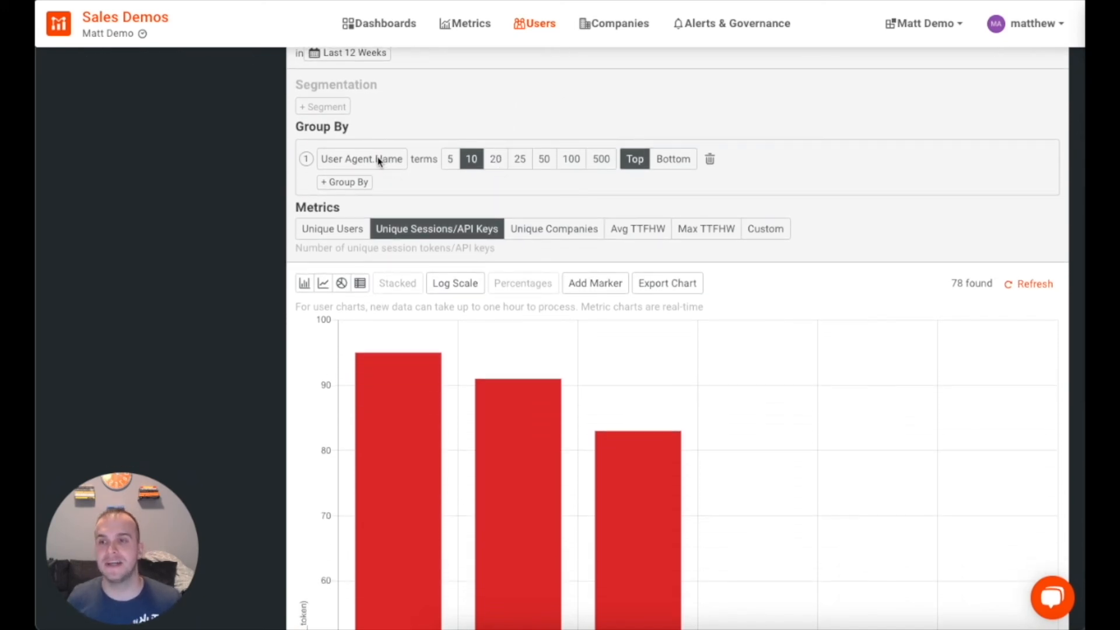
Step: Group the chart by Company Domain, showing the top 10 terms
left_click(380, 162)
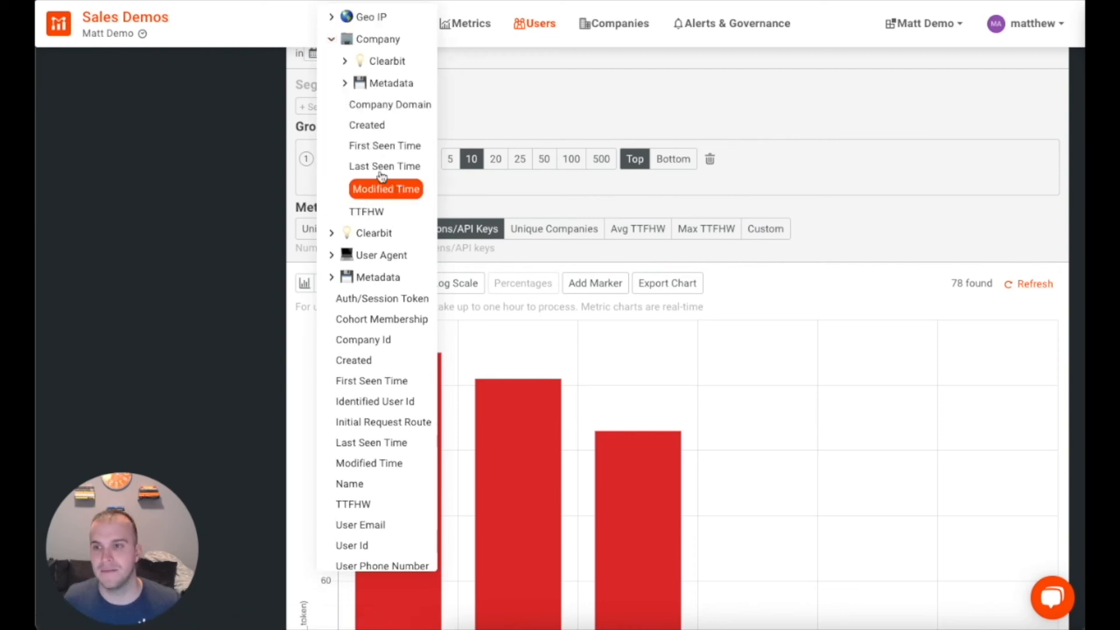
left_click(388, 105)
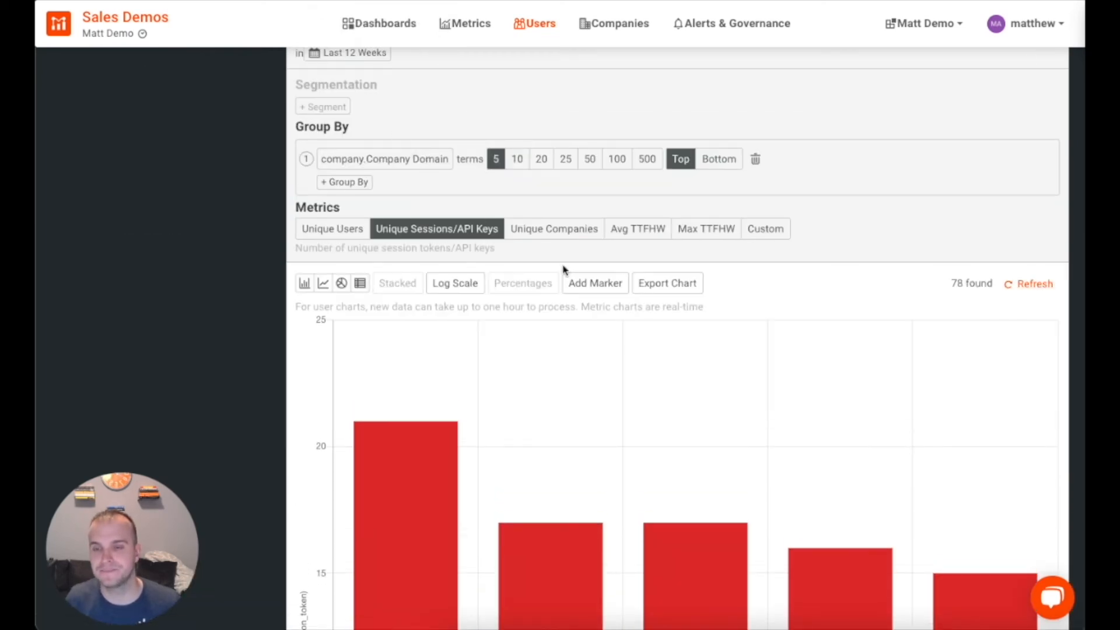
left_click(517, 161)
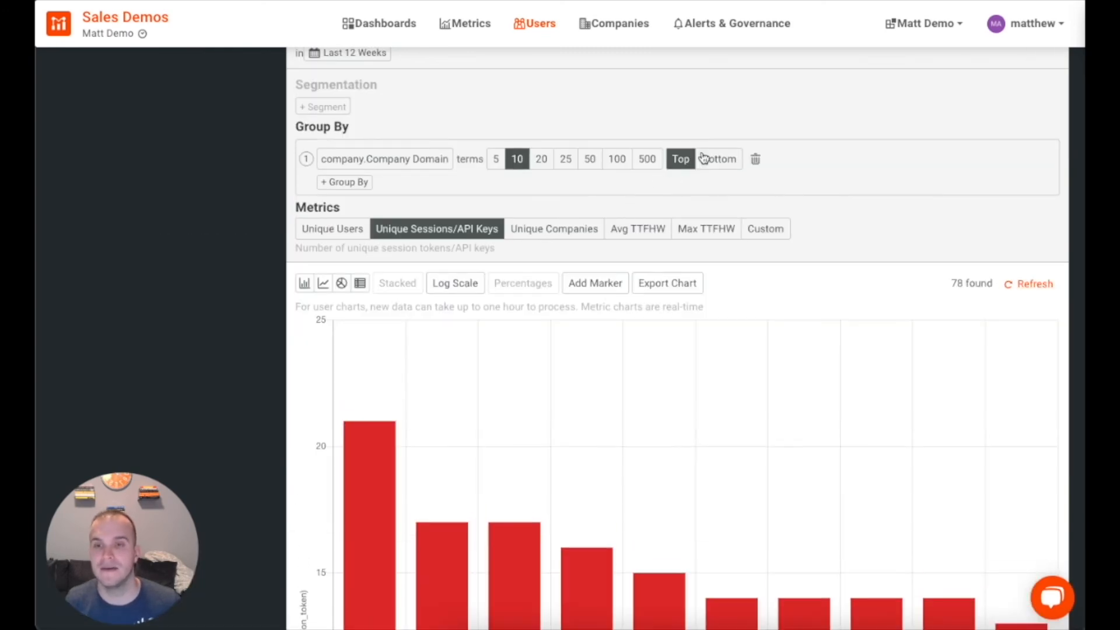
scroll(512, 208, "down", 1)
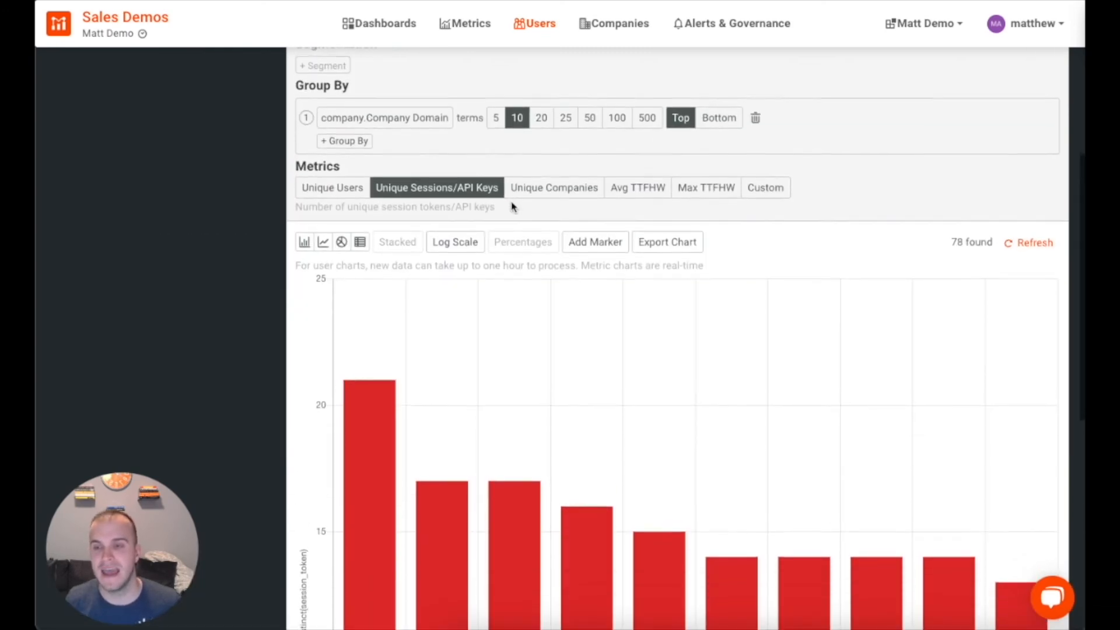
left_click(347, 166)
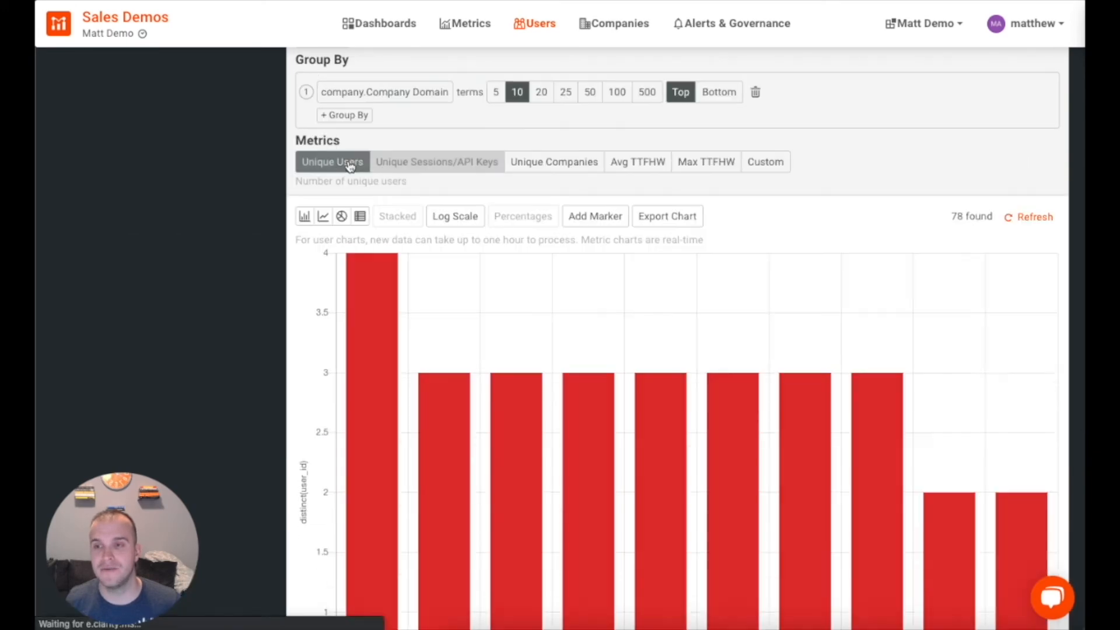
scroll(669, 286, "down", 5)
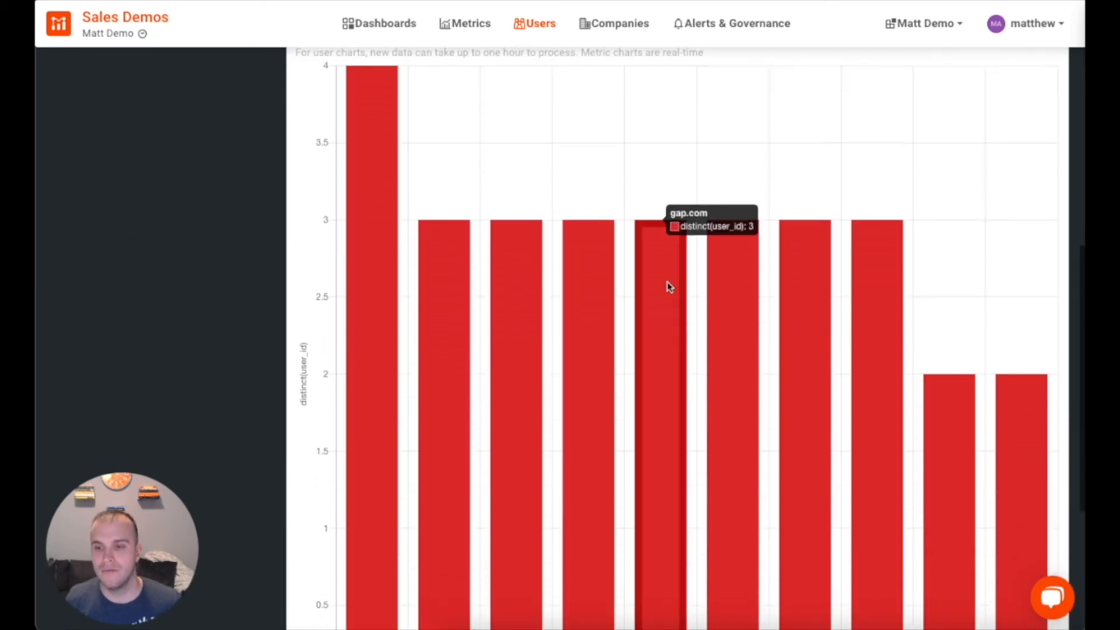
scroll(669, 286, "down", 1)
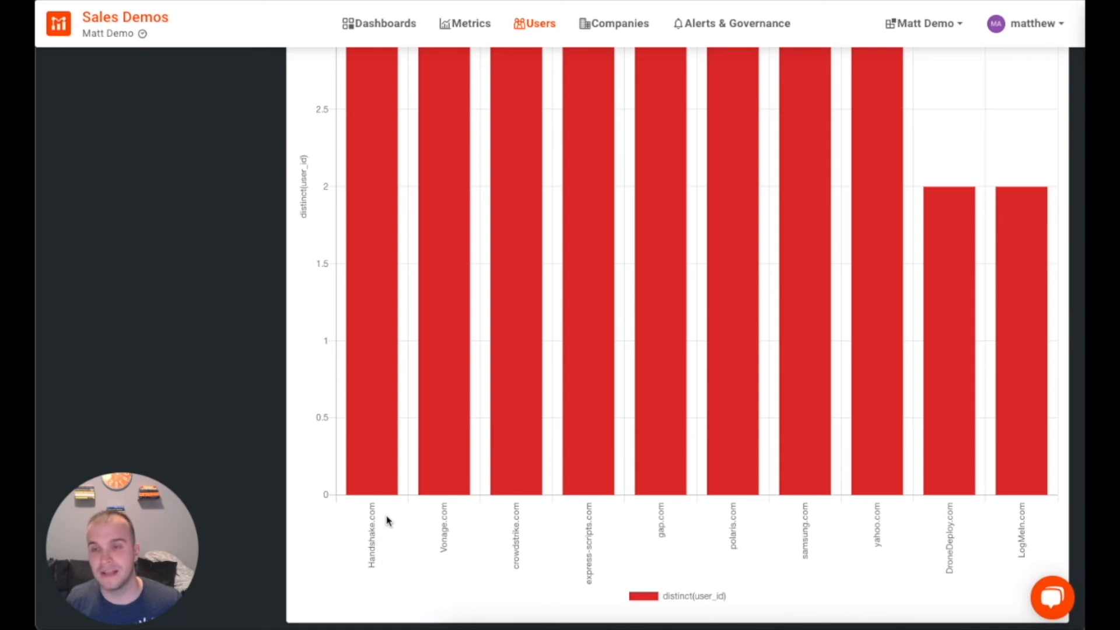
scroll(440, 424, "up", 2)
scroll(439, 425, "up", 4)
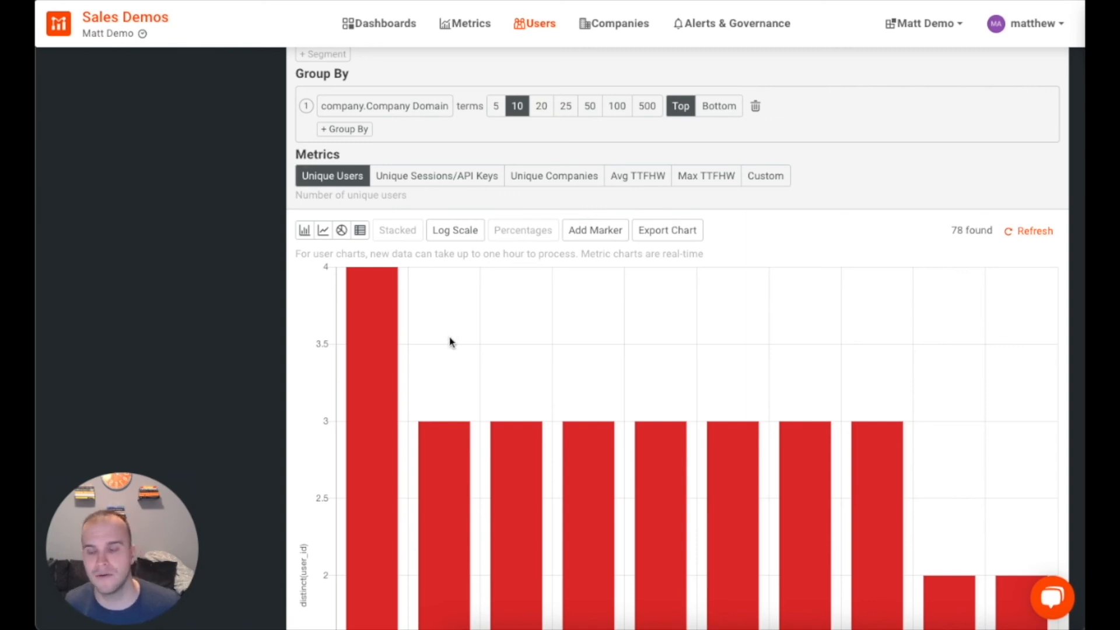
mouse_move(384, 293)
scroll(514, 348, "down", 4)
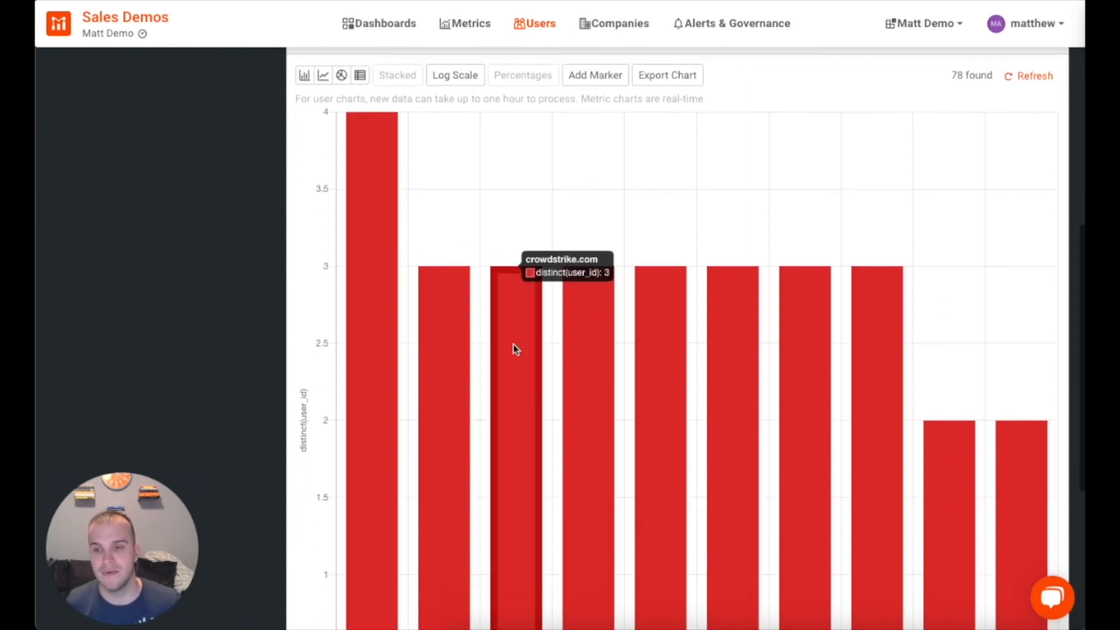
scroll(513, 349, "down", 1)
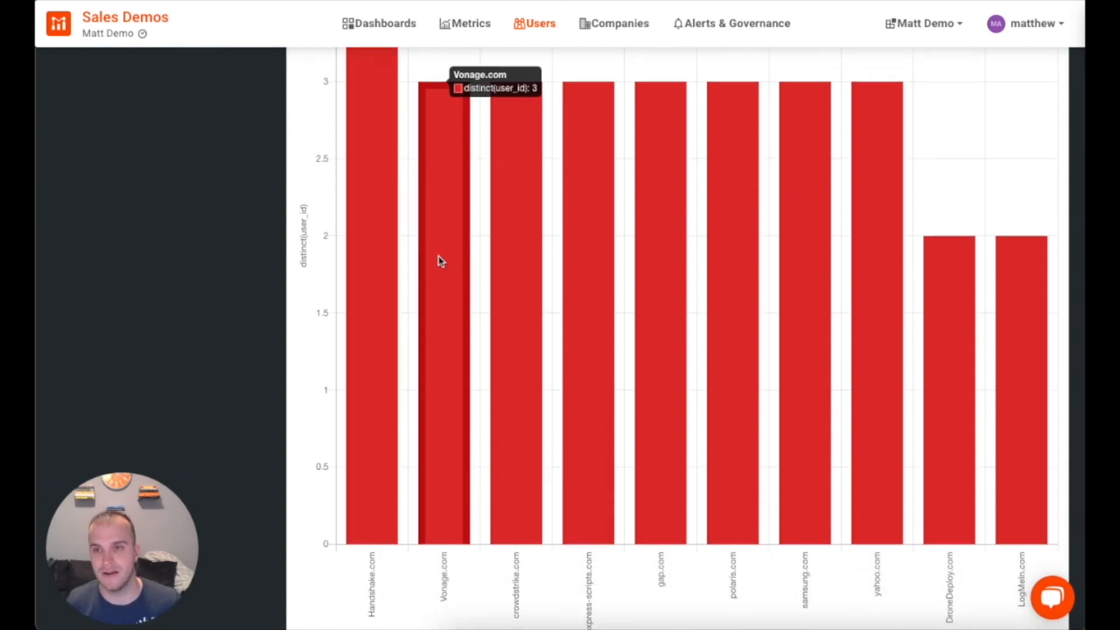
mouse_move(588, 262)
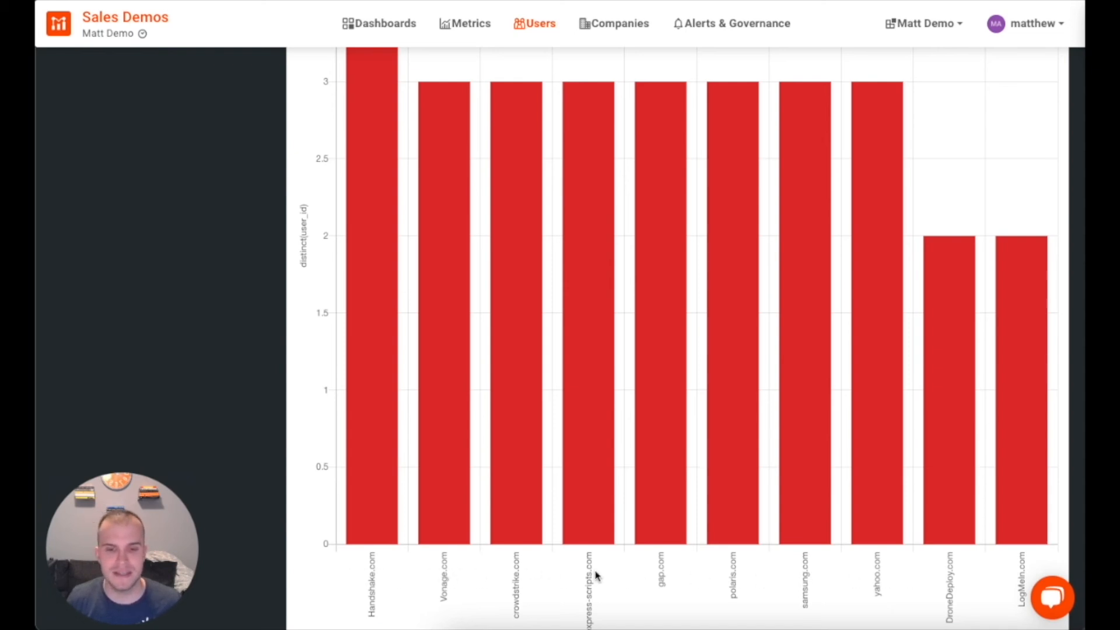
scroll(663, 581, "up", 5)
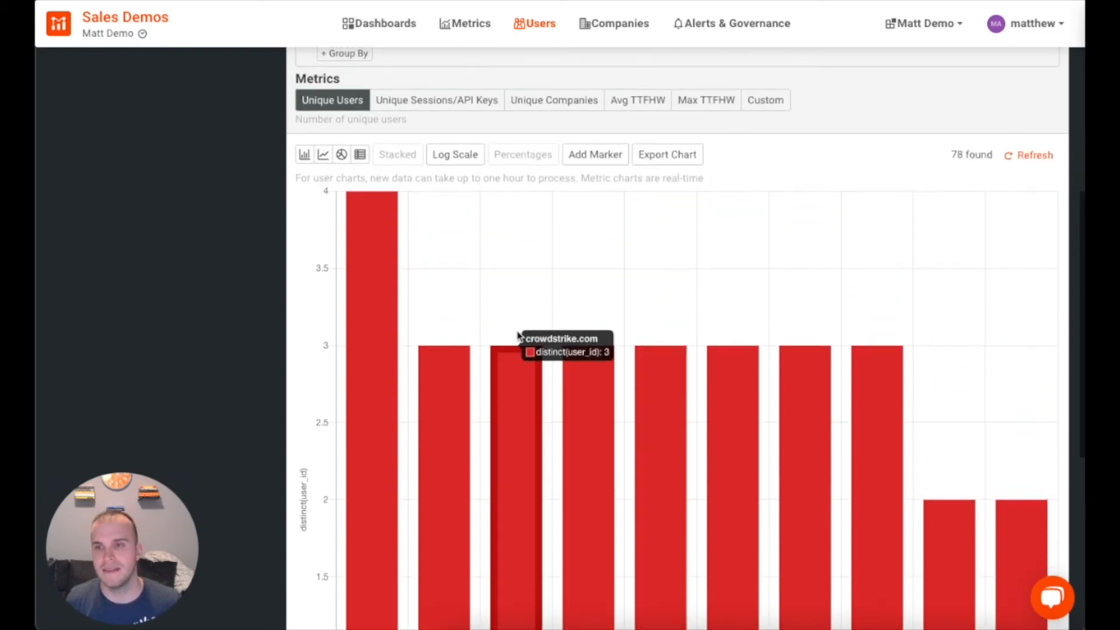
left_click(449, 113)
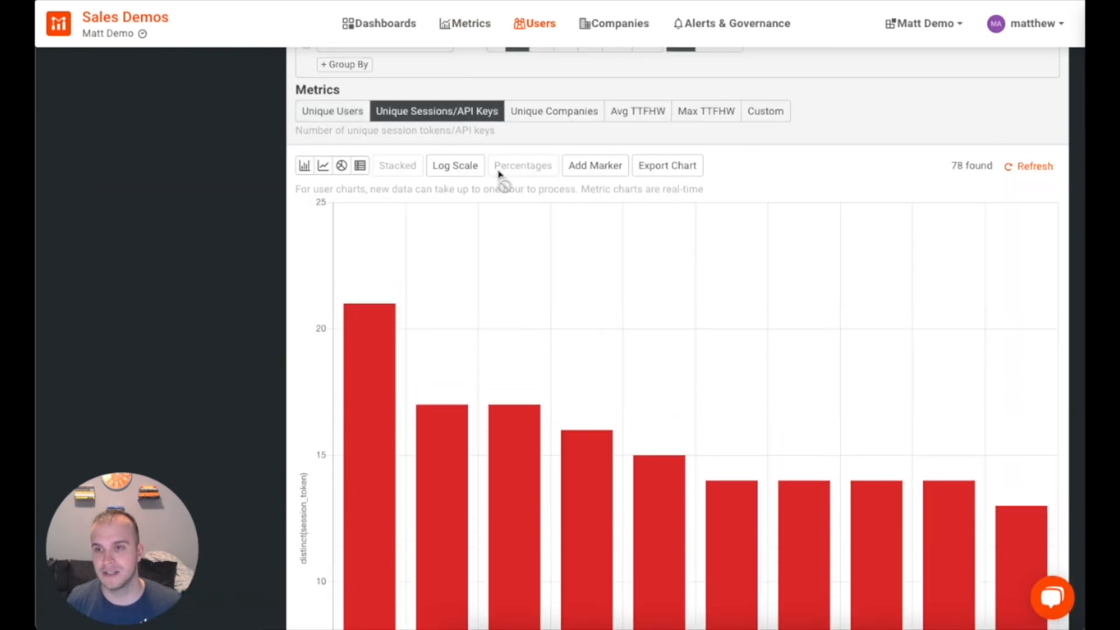
scroll(668, 398, "down", 5)
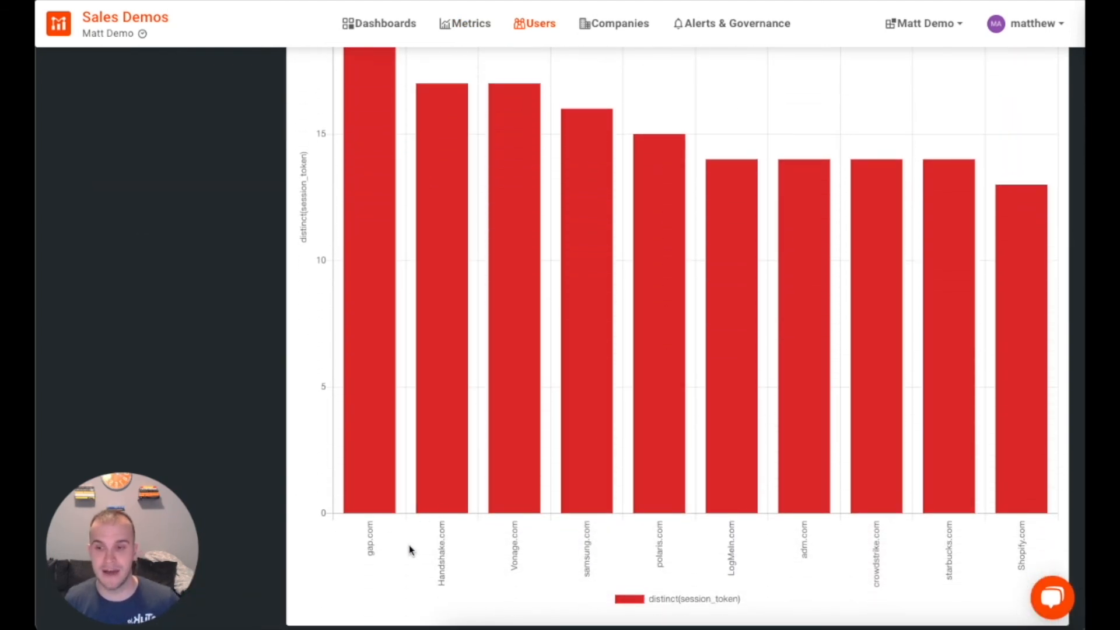
scroll(519, 433, "up", 4)
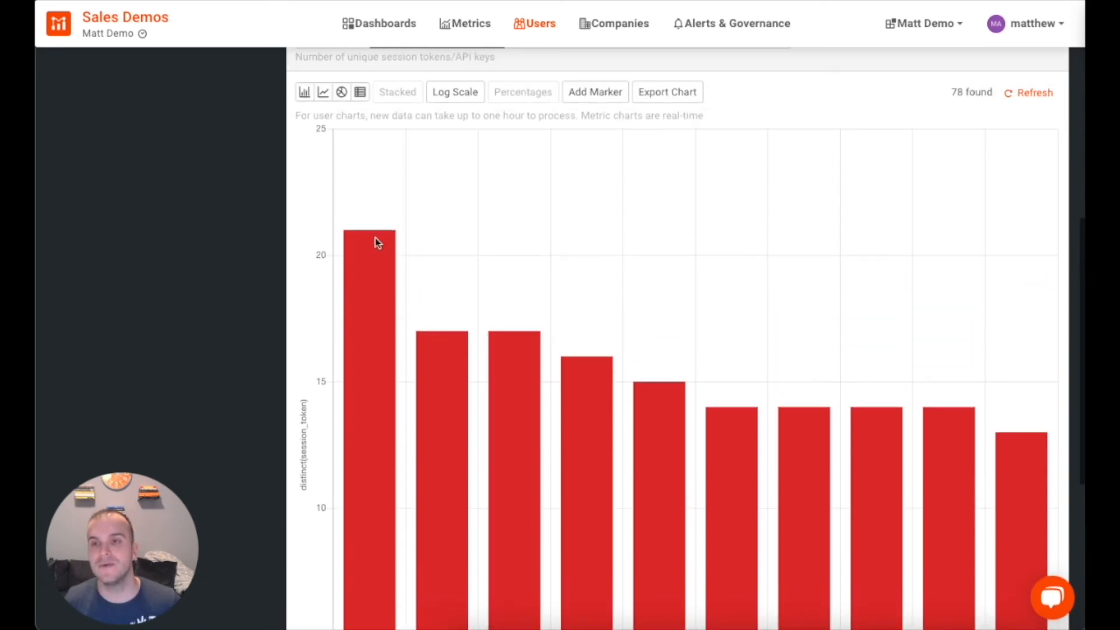
scroll(325, 282, "up", 2)
scroll(330, 325, "up", 1)
Step: Switch the metric to Avg TTFHW and review the per-company-domain bars
left_click(635, 168)
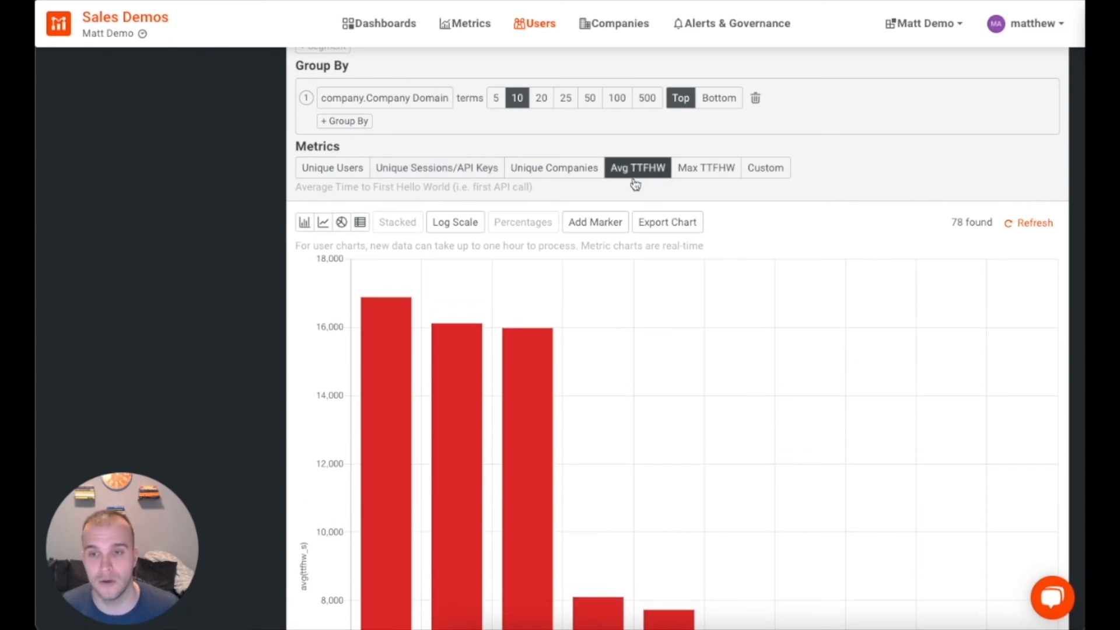
scroll(790, 325, "down", 6)
scroll(415, 342, "up", 3)
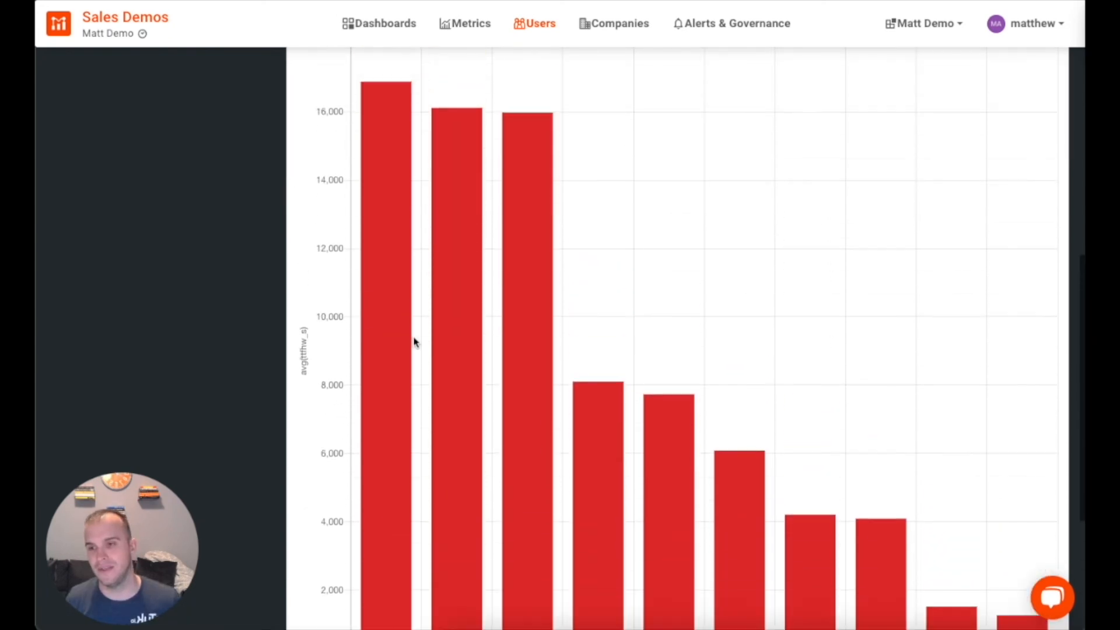
scroll(392, 331, "up", 4)
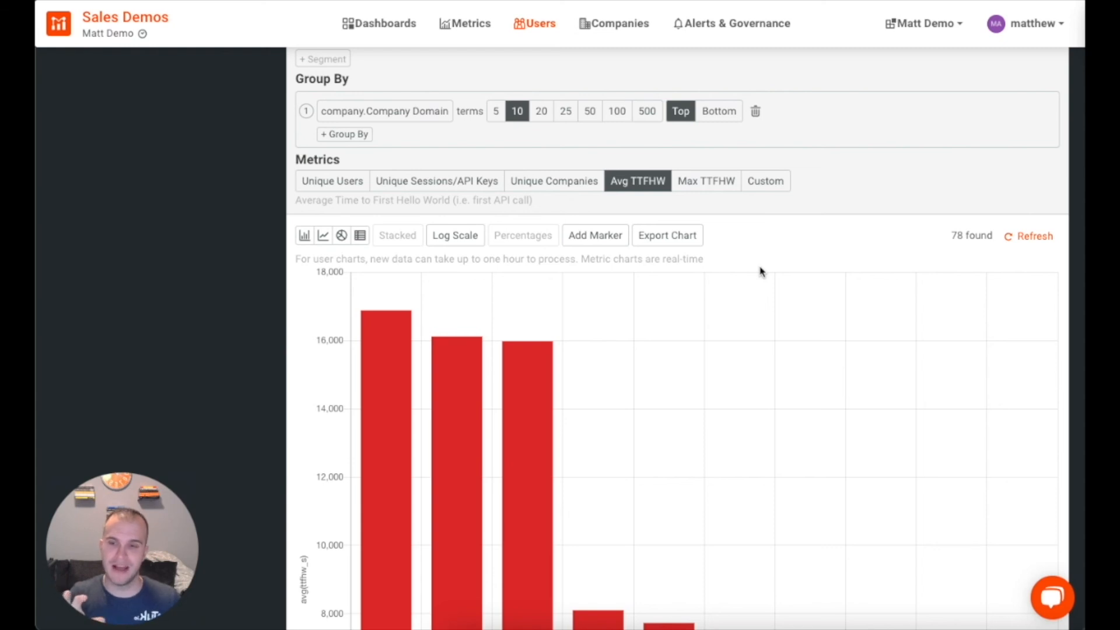
scroll(760, 271, "up", 6)
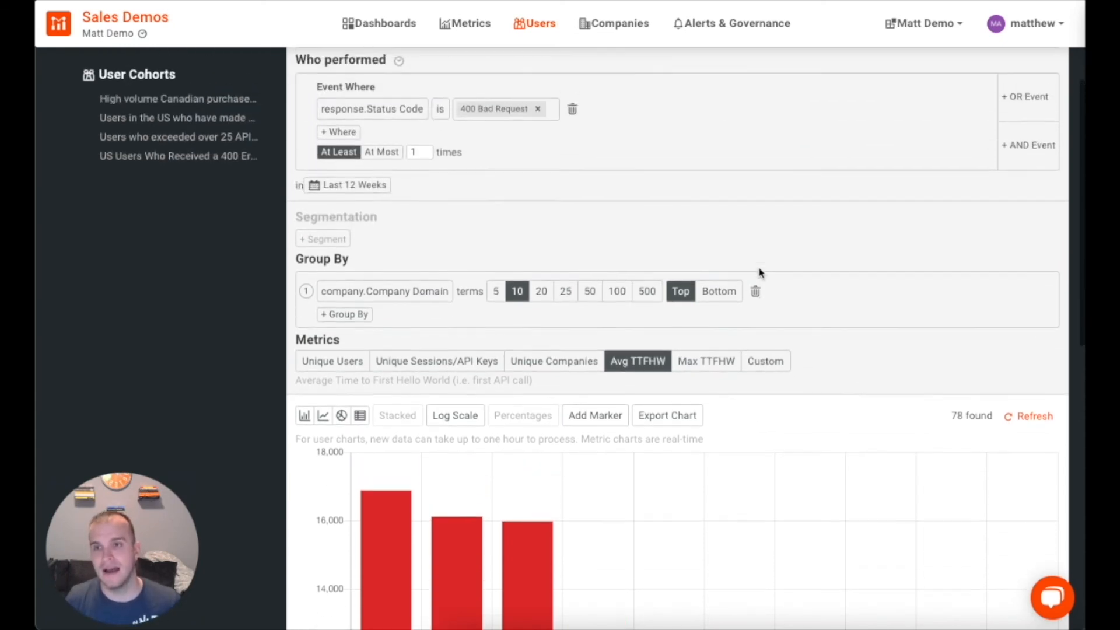